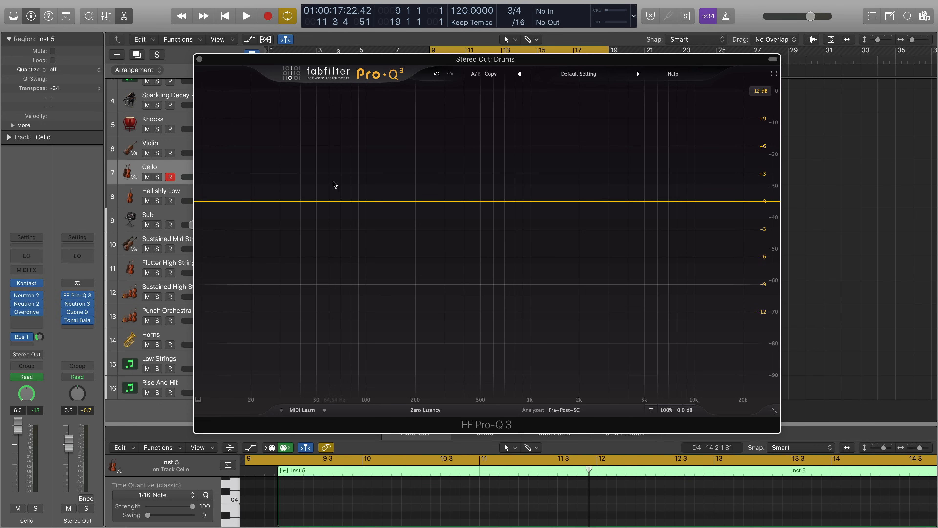
Resize the EQ interface to Mini and back to Extra Large.
left_click(772, 410)
left_click(787, 424)
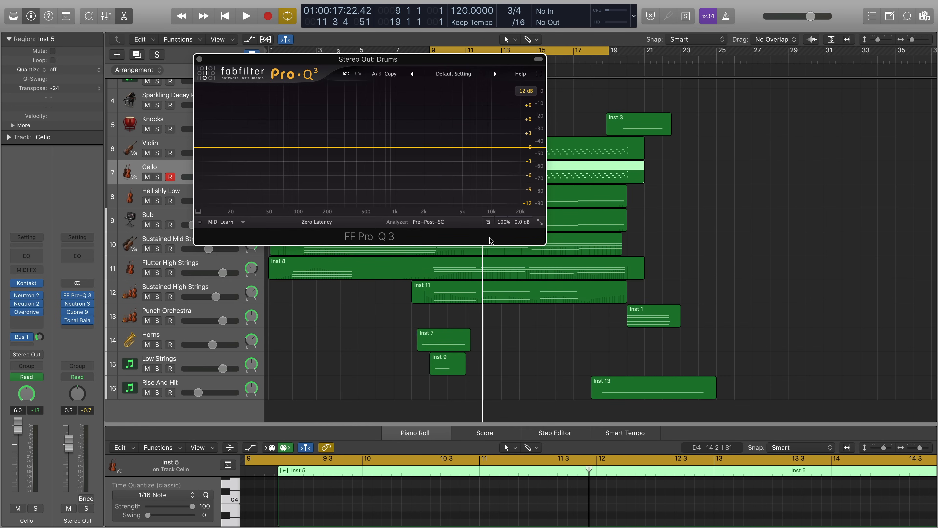
left_click(540, 222)
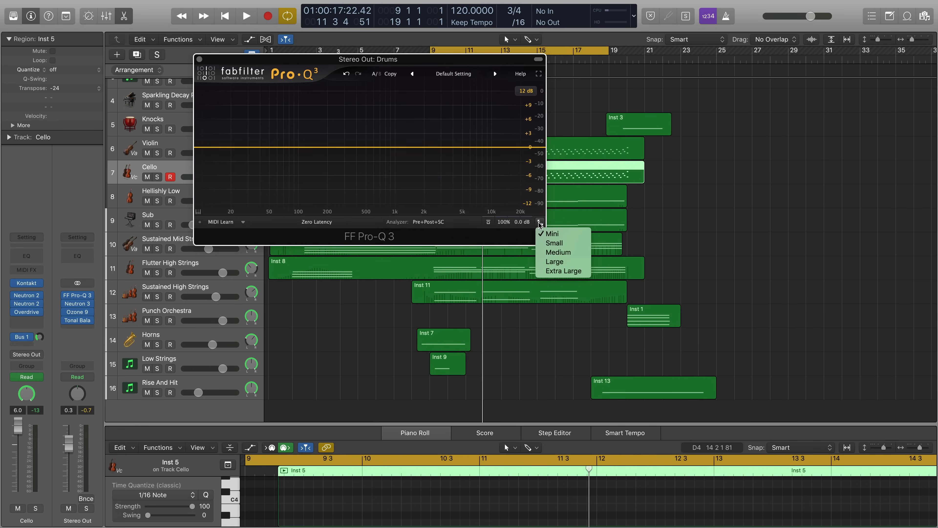
left_click(550, 272)
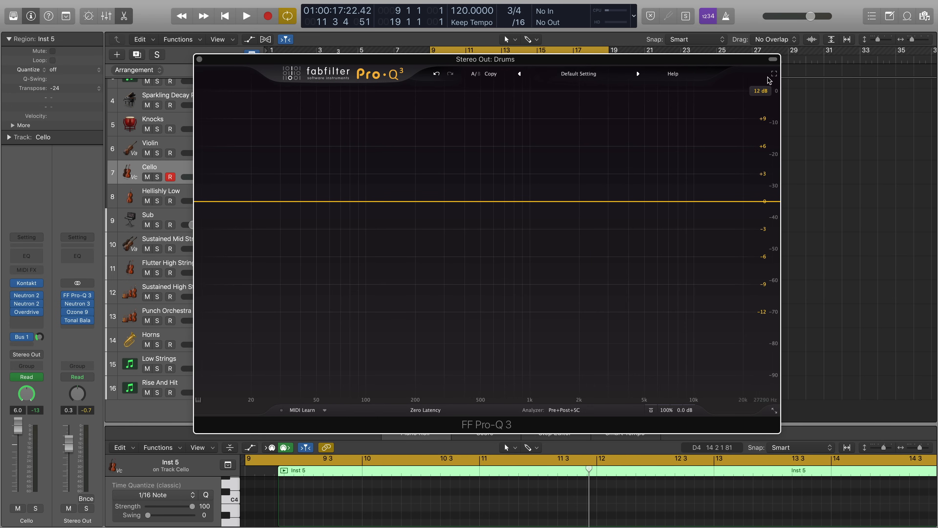
Switch the equalizer into full-screen mode and back to its windowed view, two times over.
left_click(774, 73)
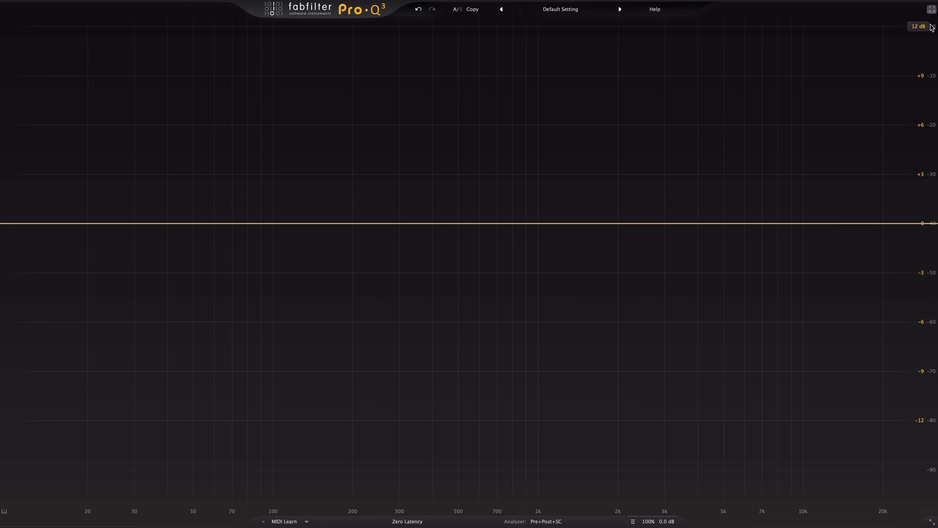
left_click(931, 11)
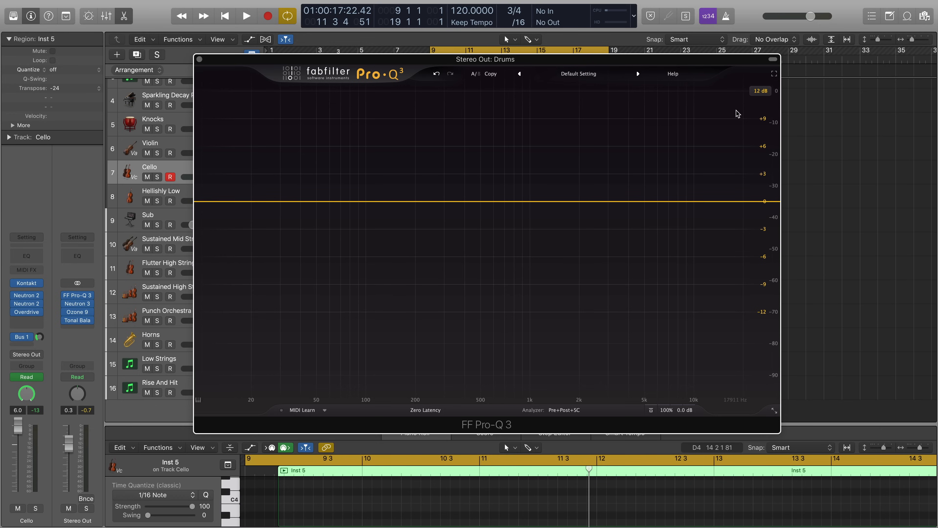
left_click(774, 74)
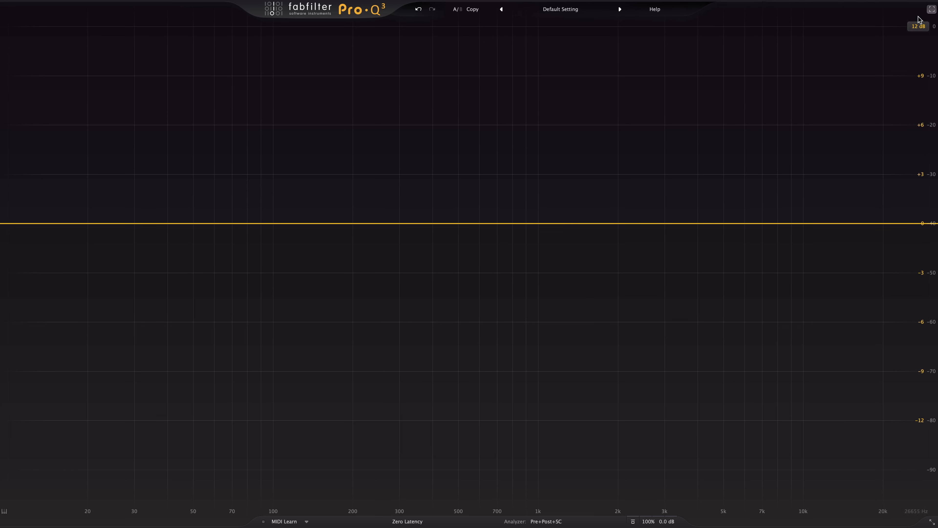
left_click(931, 10)
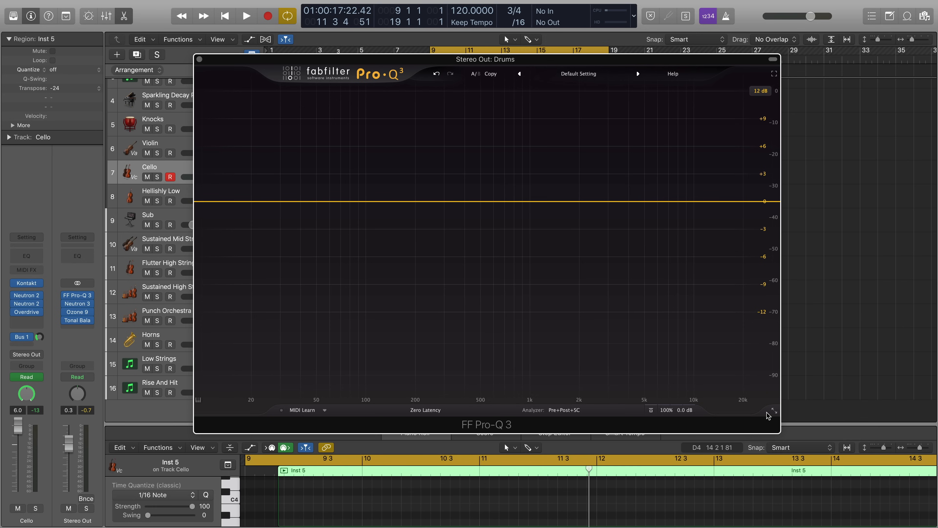
Look at the interface size options and reposition the EQ window slightly higher and further right.
left_click(774, 413)
left_click(729, 396)
left_click_drag(365, 61, 367, 59)
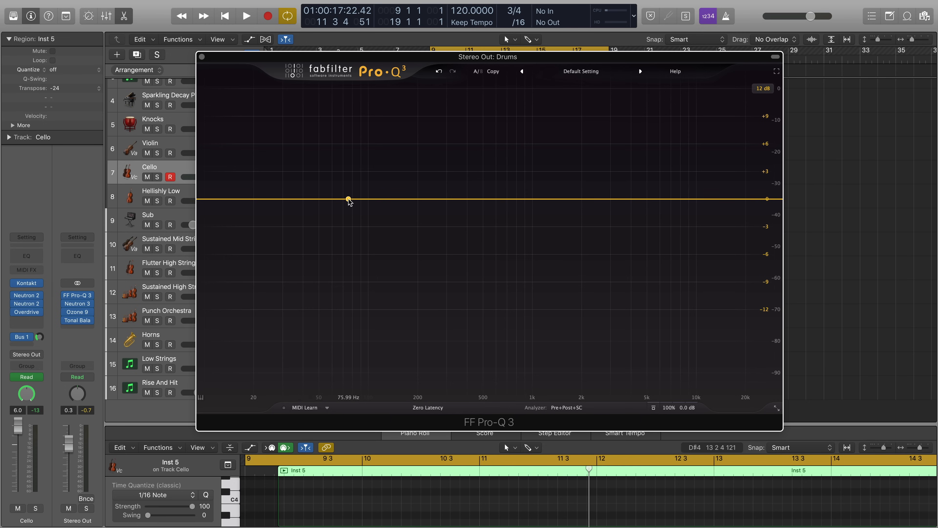
Add seven bell bands, boosting about 3.7 dB at 74 Hz and 9 dB at 260 Hz, with alternating cuts and boosts up to about 4.7 kHz.
left_click_drag(349, 200, 347, 166)
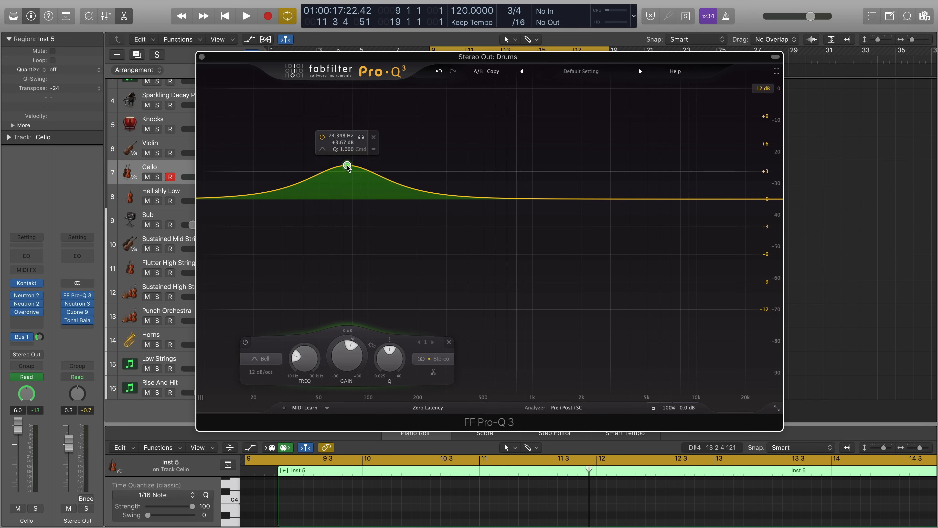
double_click(436, 116)
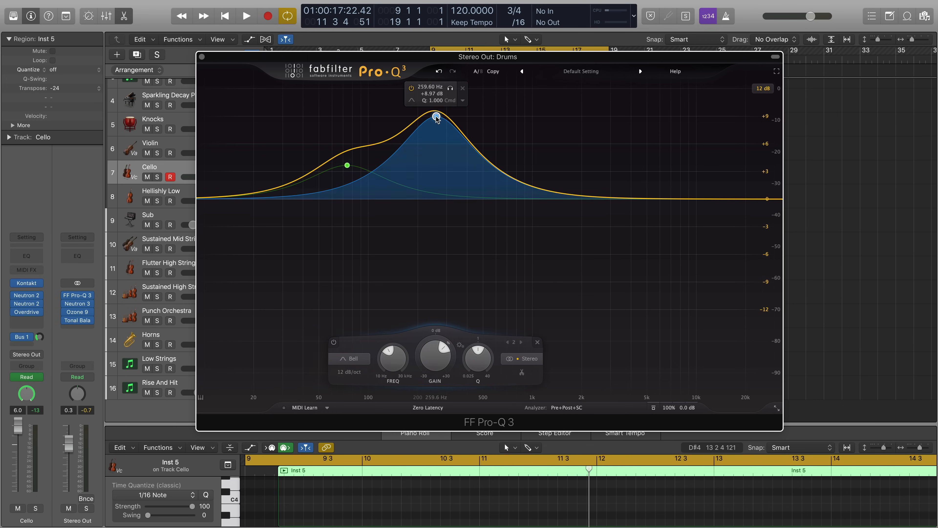
double_click(486, 231)
double_click(541, 144)
double_click(579, 249)
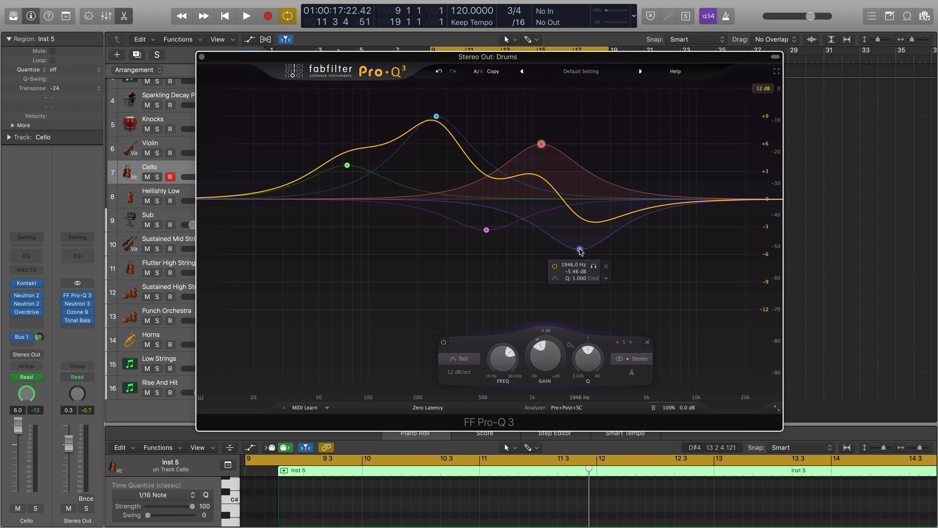
double_click(610, 146)
double_click(642, 253)
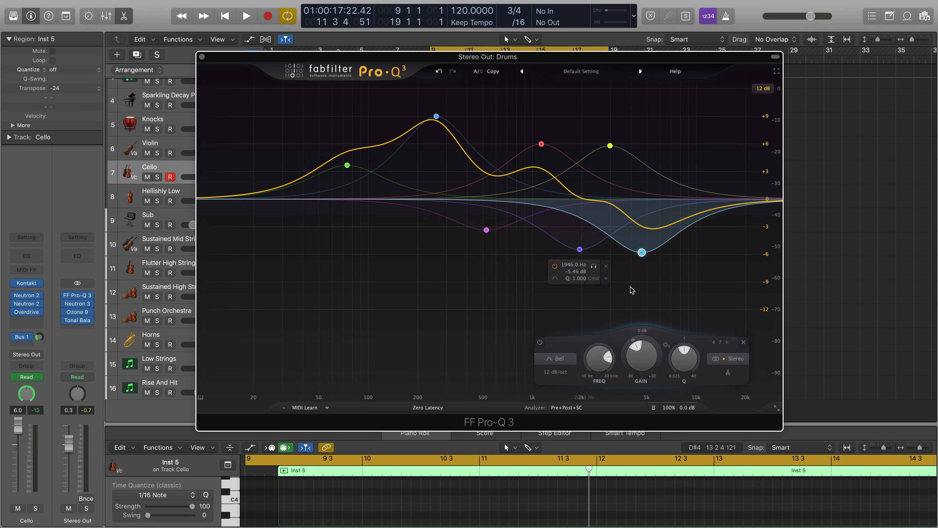
Select all seven EQ bands and delete them together.
left_click_drag(678, 282, 318, 89)
left_click(623, 343)
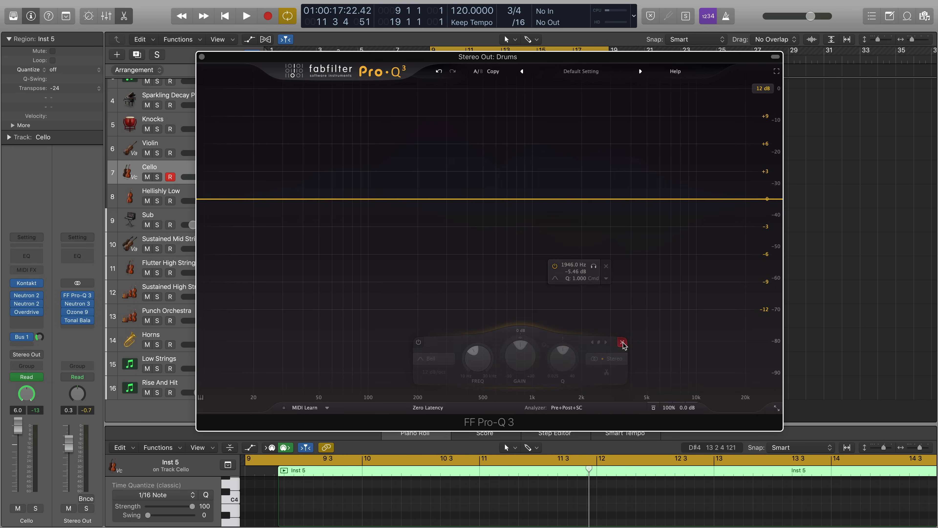
Play the project and turn the tallest spectrum peak into a narrow bell band at about 483 Hz, +4.15 dB, Q 9.2.
key("space")
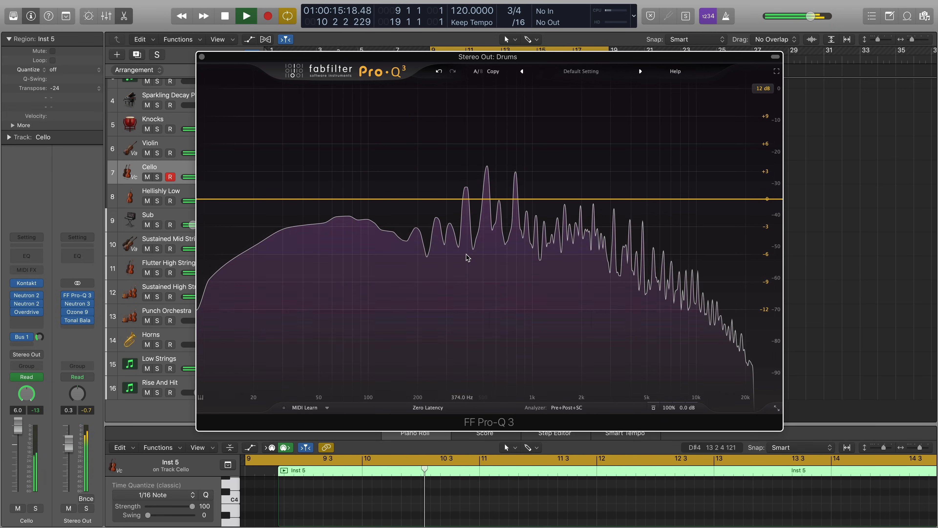
left_click(489, 162)
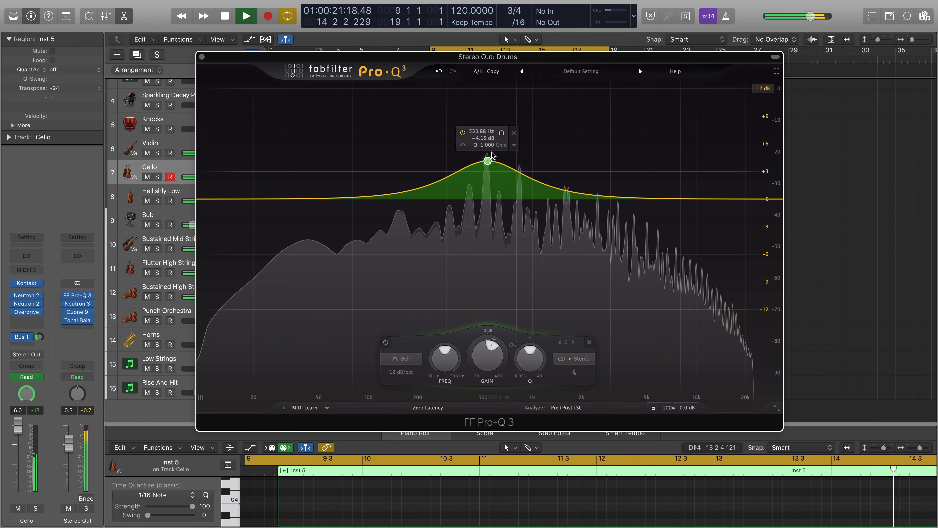
left_click_drag(487, 161, 480, 188)
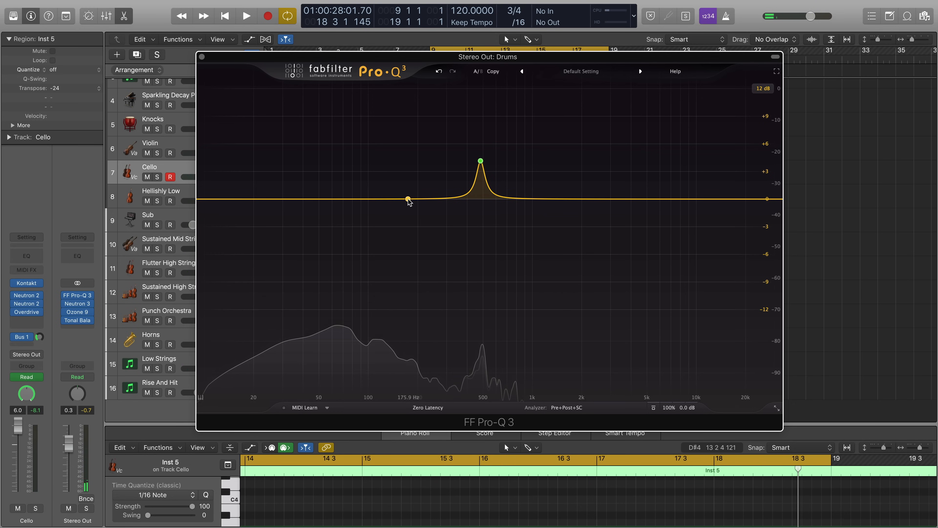
Add a high-frequency boost, a 64 Hz cut, a 112 Hz boost and a cut near 176 Hz, and delete all EQ bands.
left_click_drag(649, 200, 643, 170)
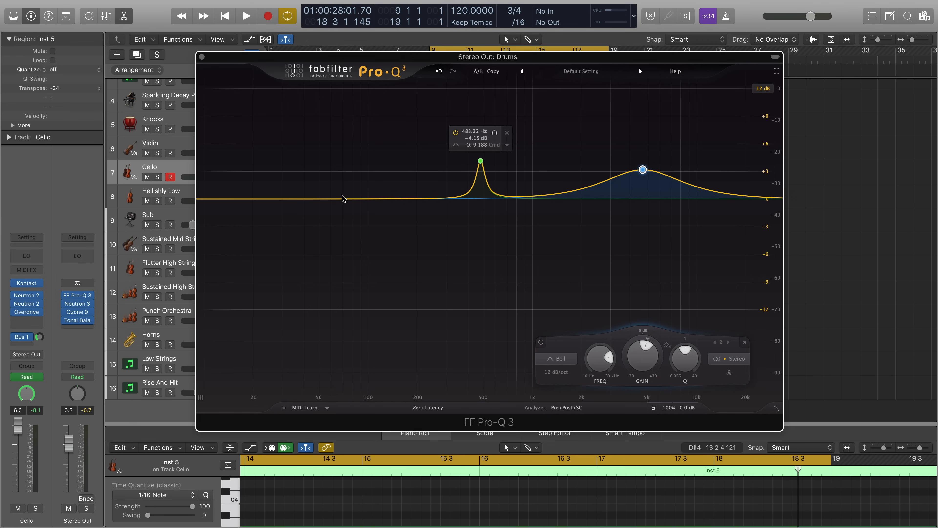
left_click_drag(336, 199, 336, 246)
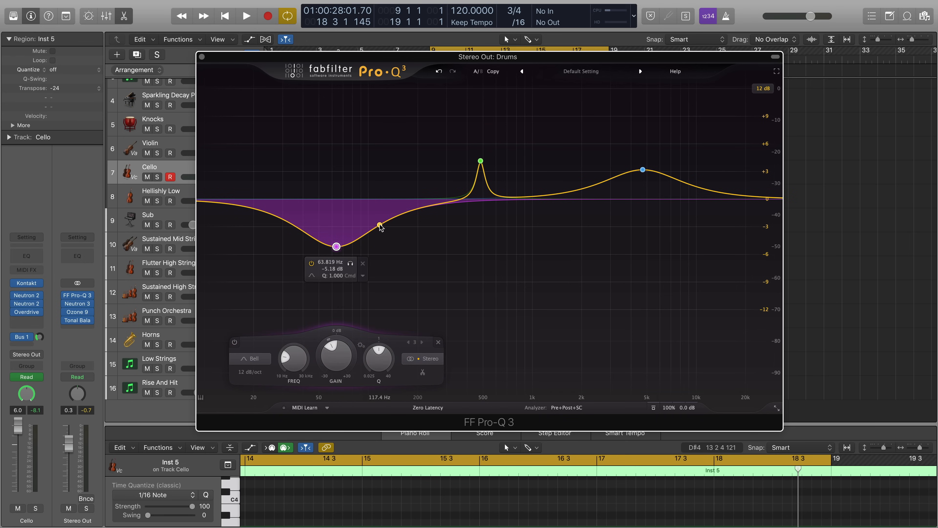
left_click_drag(380, 216, 376, 160)
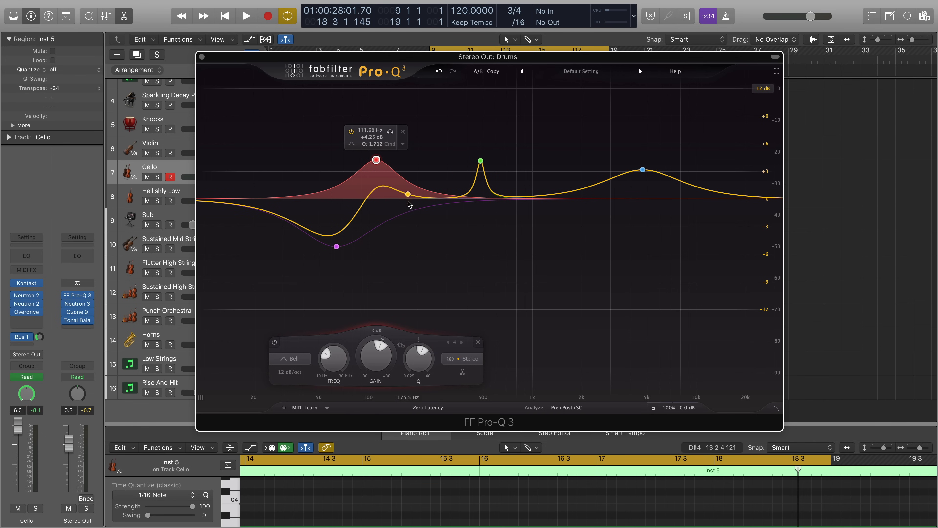
left_click_drag(409, 204, 409, 218)
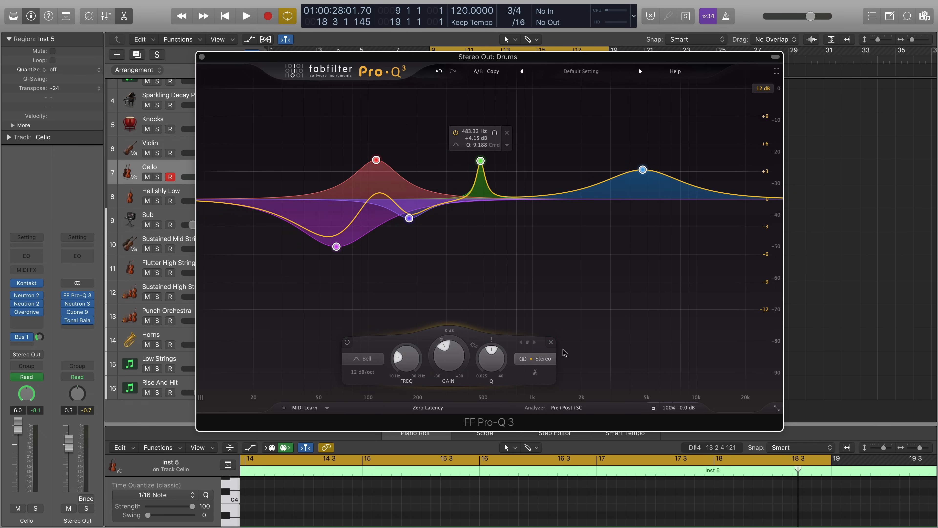
left_click(551, 343)
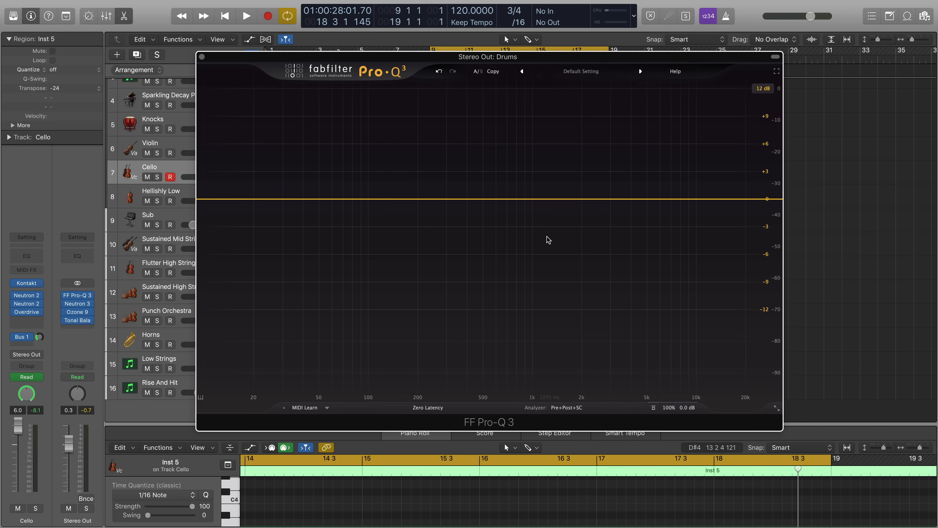
Add bell bands at about 443 Hz (+8.8 dB), 1 kHz (−16.7 dB) and 53 Hz (−26.7 dB), plus a boost between 2 and 5 kHz.
left_click_drag(475, 199, 474, 118)
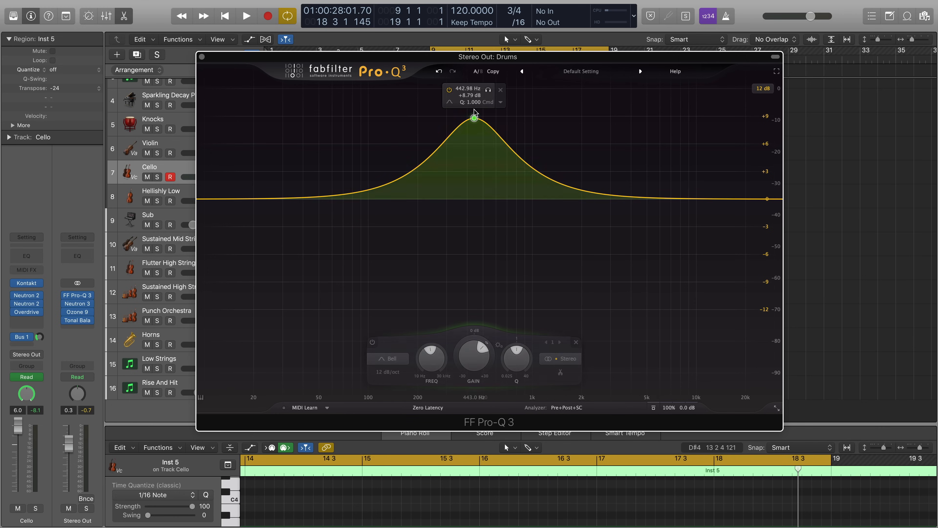
left_click_drag(532, 170, 532, 351)
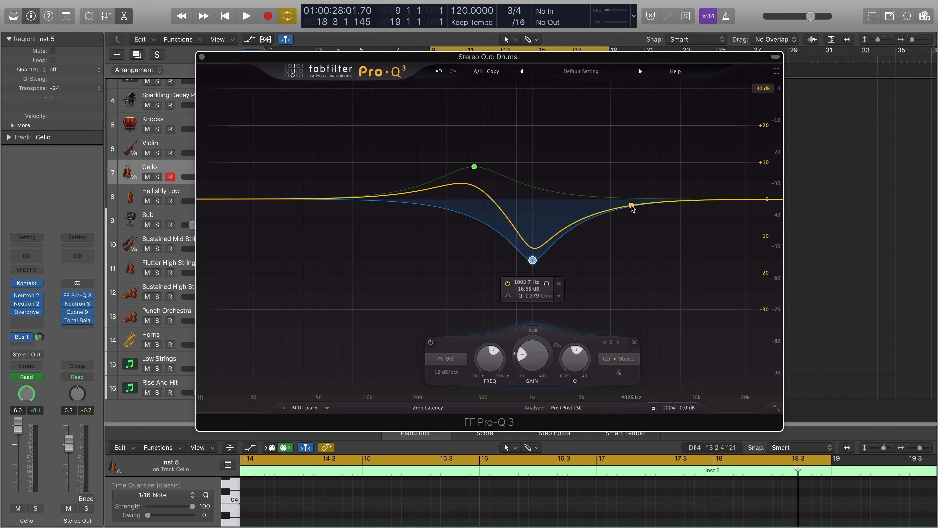
left_click_drag(631, 205, 622, 147)
left_click_drag(324, 199, 324, 297)
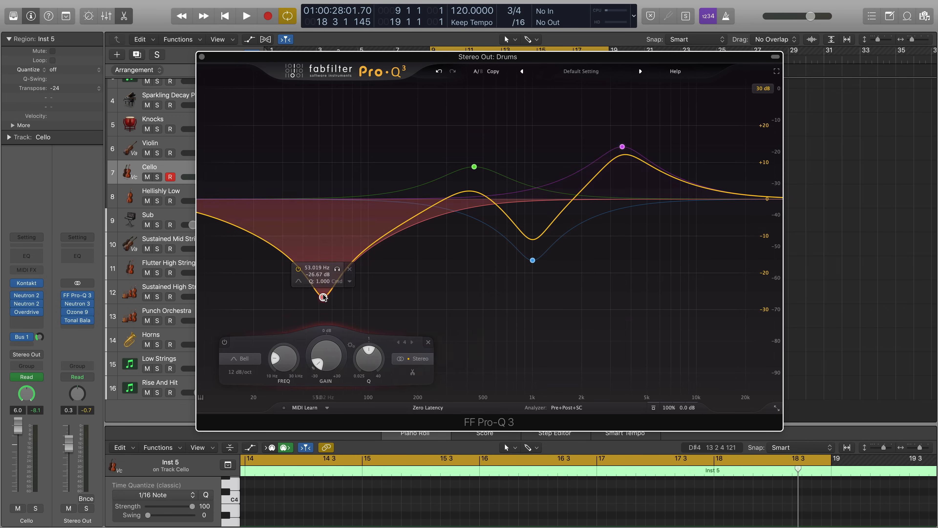
Reset the EQ curve by loading the Drums preset and returning to Default Setting.
left_click(641, 71)
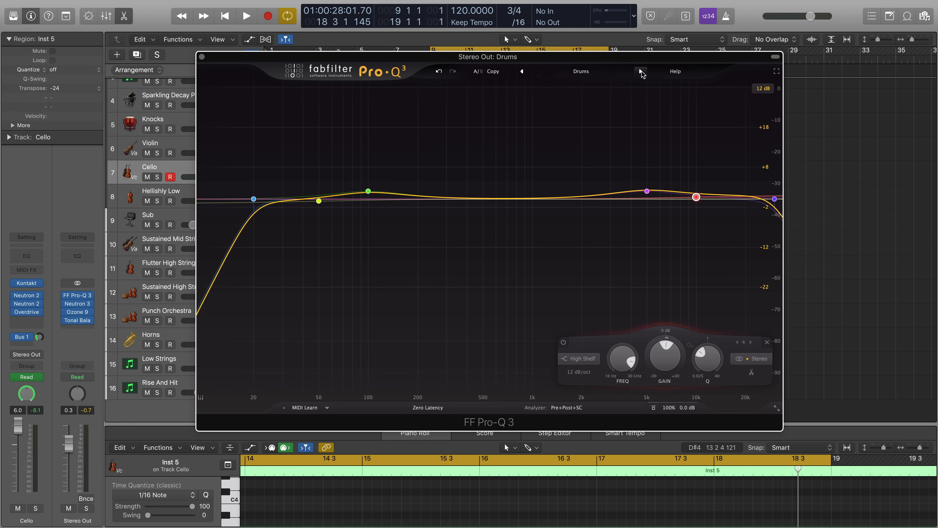
left_click(523, 72)
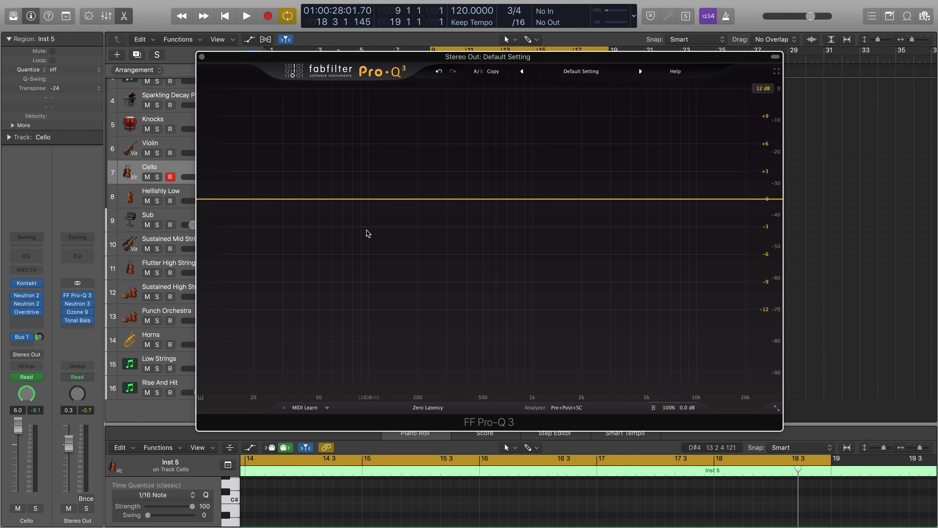
Build a low-end curve with several bell bands, including +4.81 dB at 185 Hz with Q 11.27 and −7.41 dB at 412 Hz, plus a low shelf cut.
left_click_drag(300, 200, 365, 238)
left_click_drag(414, 201, 413, 158)
scroll(414, 167, "up", 5)
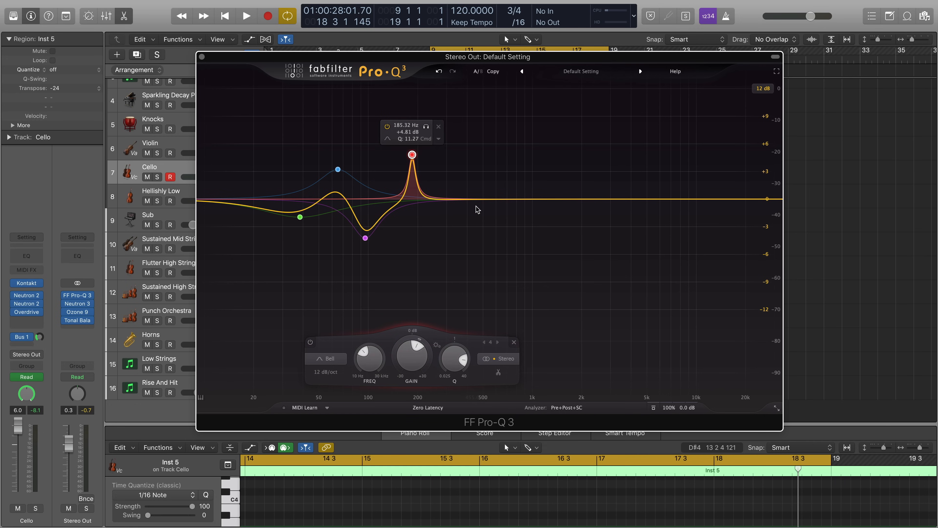
left_click_drag(469, 201, 469, 270)
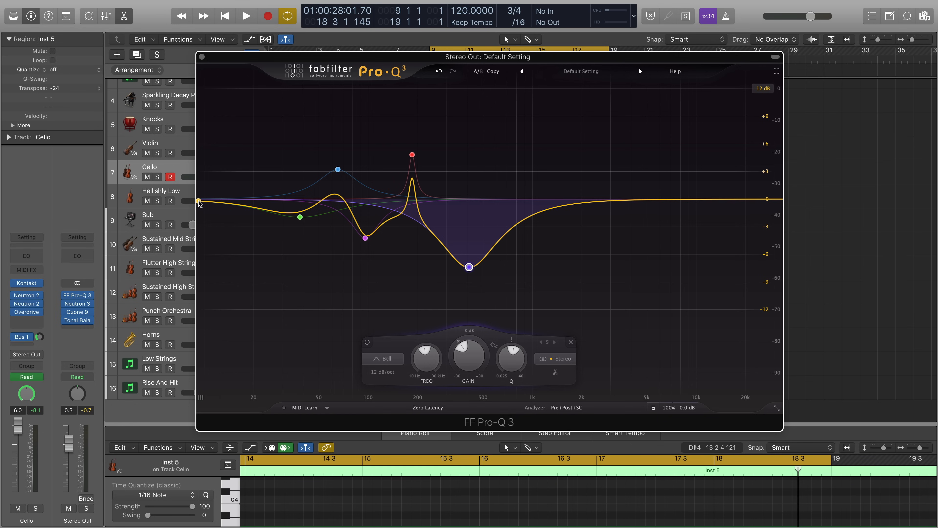
left_click_drag(199, 202, 239, 214)
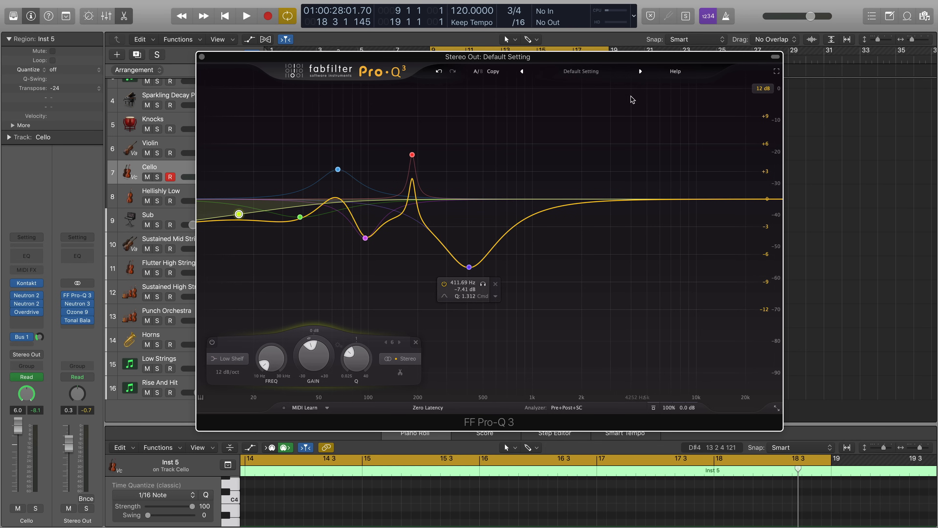
Clear the low-end curve by stepping to the Drums preset and back to the default preset.
left_click(640, 70)
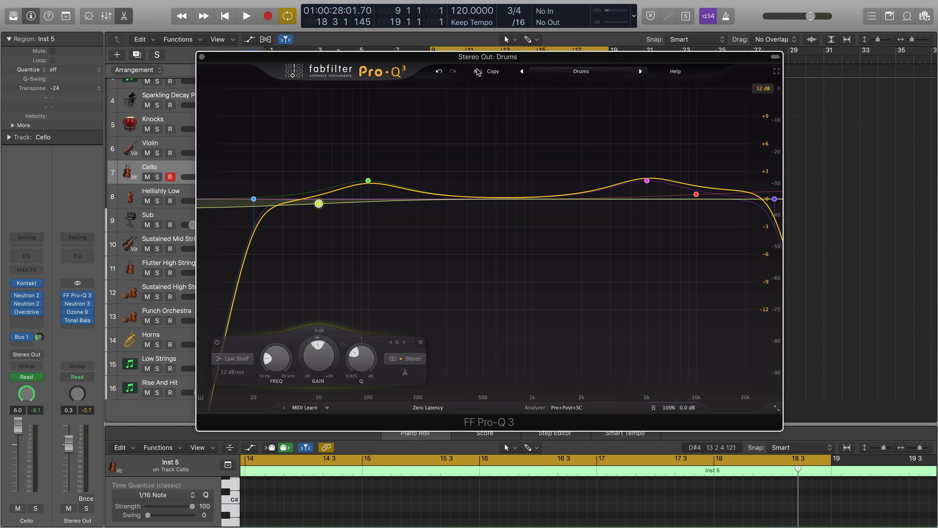
left_click(521, 72)
Add a bell cut of about 2.7 dB at 394 Hz, select the band and delete it.
left_click_drag(466, 199, 466, 223)
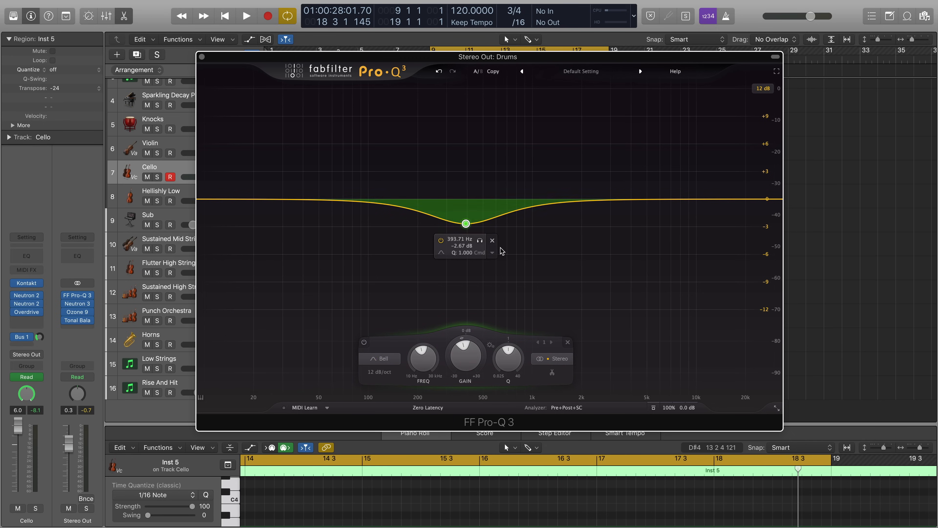
left_click_drag(534, 263, 429, 181)
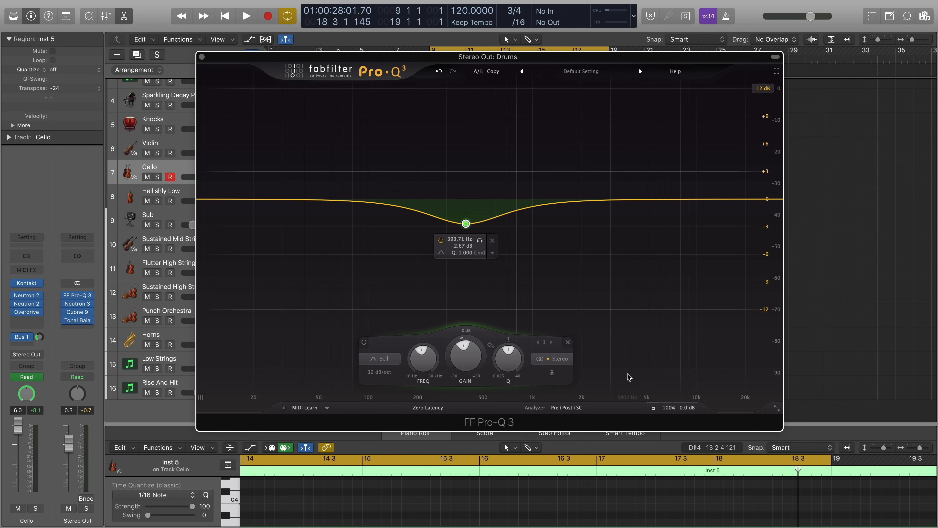
left_click(567, 341)
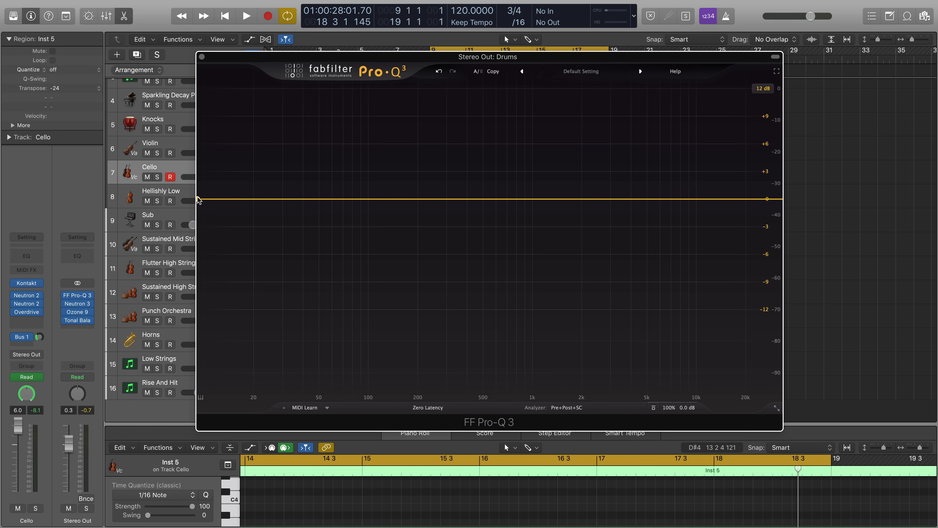
Add a low shelf cut from the curve's lowest end at about 26 Hz and −6.3 dB.
left_click_drag(217, 203, 272, 228)
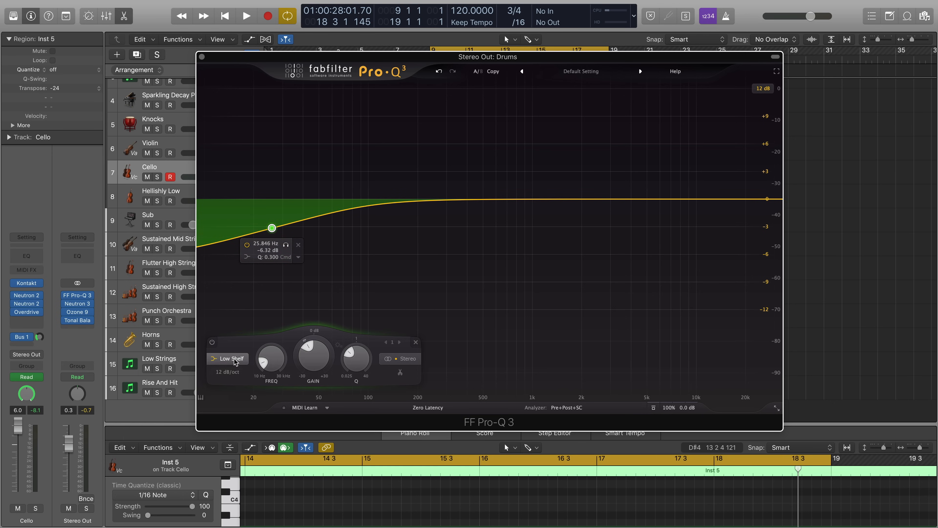
mouse_move(235, 360)
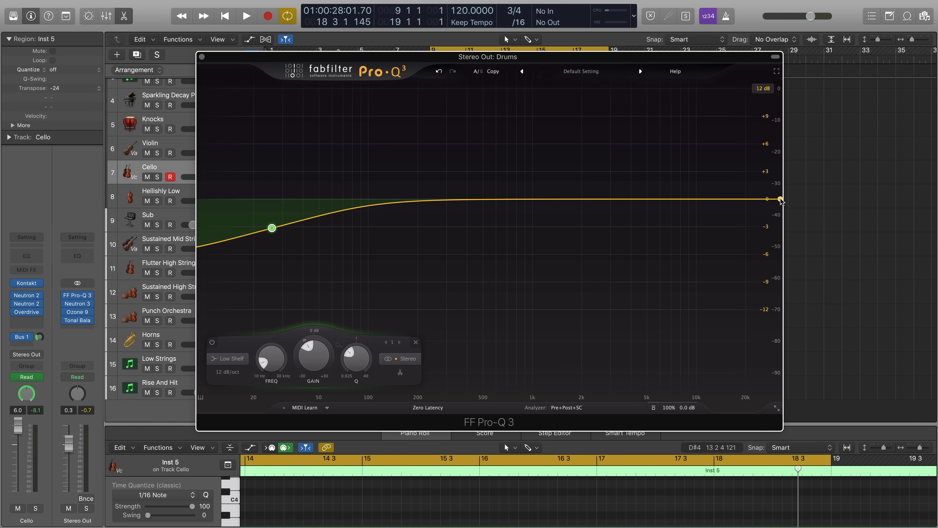
Add a high shelf boost of about 2.6 dB near 19.1 kHz, and delete both shelf bands together.
left_click_drag(781, 200, 742, 187)
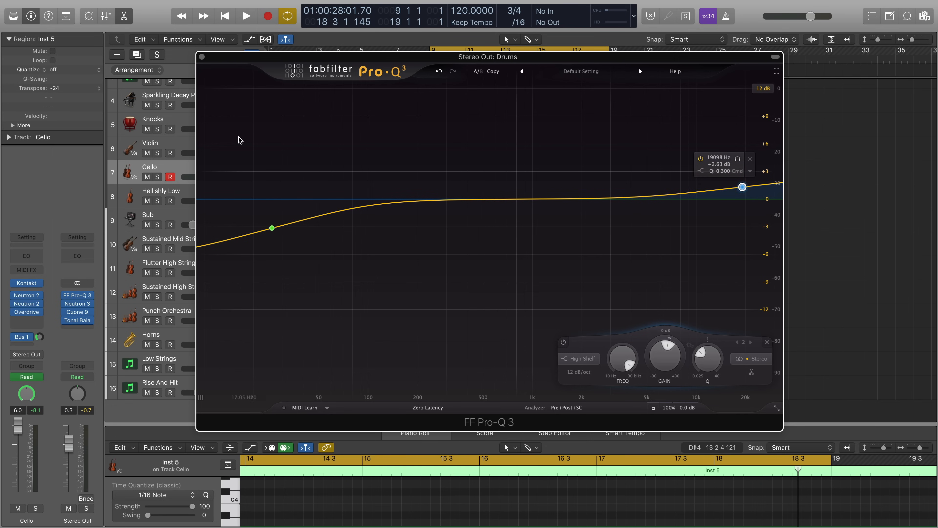
left_click_drag(239, 140, 765, 327)
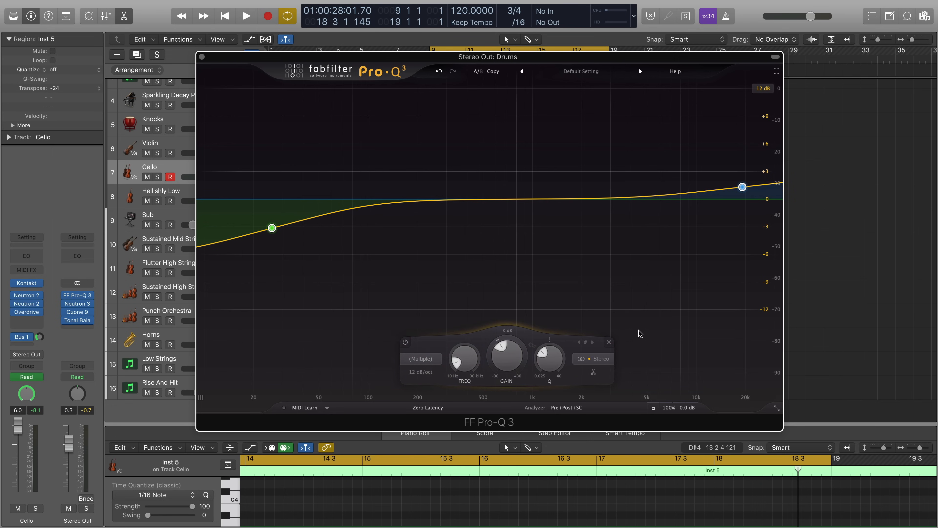
left_click(609, 342)
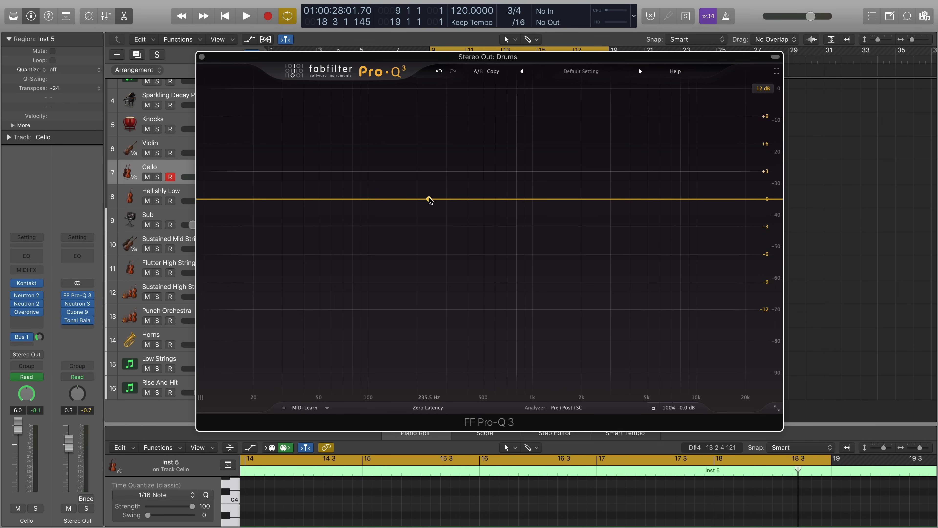
Build three bell bands, including +3.77 dB at 477 Hz and −6.03 dB at 829 Hz, and delete them all at once.
left_click_drag(429, 199, 429, 223)
left_click_drag(481, 199, 479, 164)
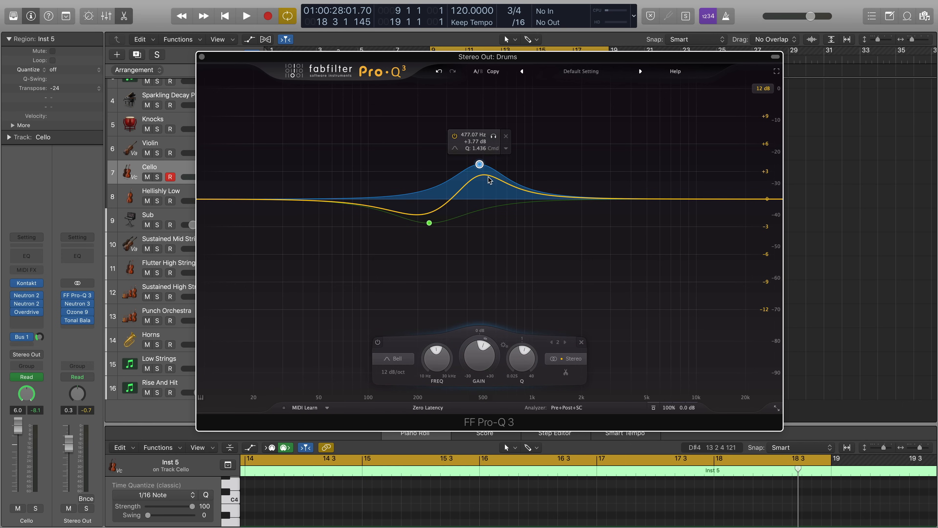
left_click_drag(520, 189, 519, 255)
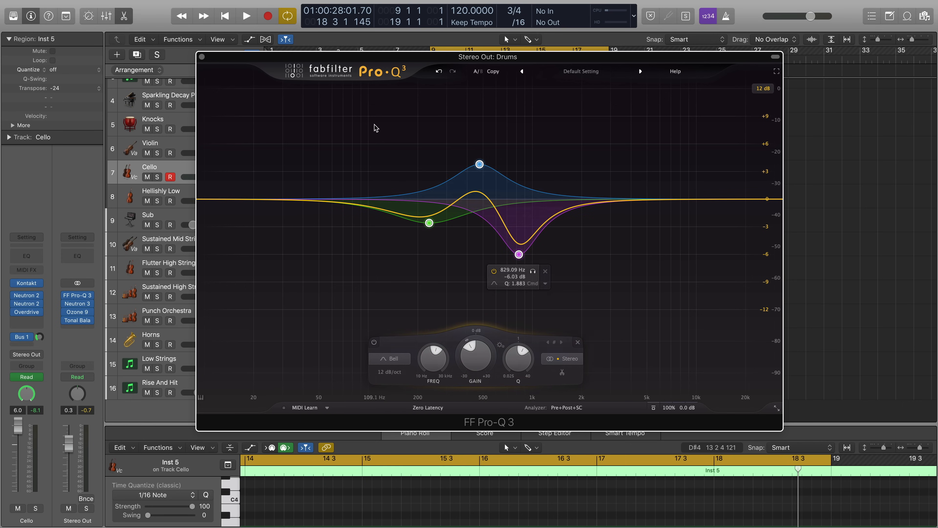
key("super+a")
left_click(577, 342)
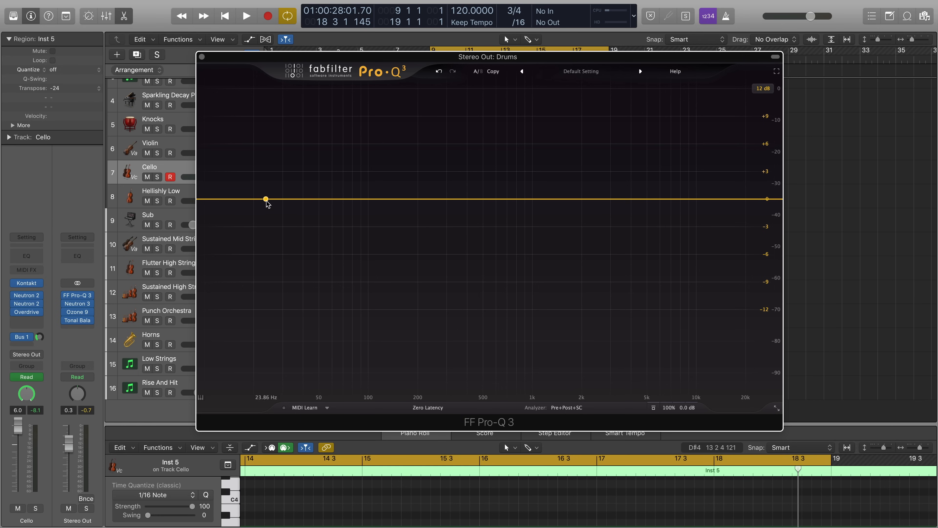
Build four alternating bell bands, including −1.41 dB at 111 Hz and +1.91 dB at 831 Hz, and delete the cut between the two boosts.
left_click_drag(389, 201, 379, 214)
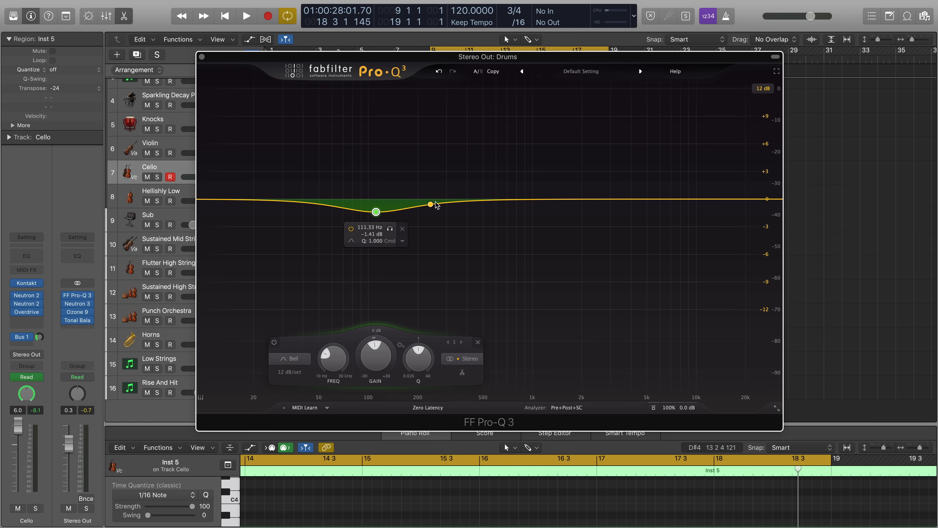
left_click_drag(435, 202, 521, 190)
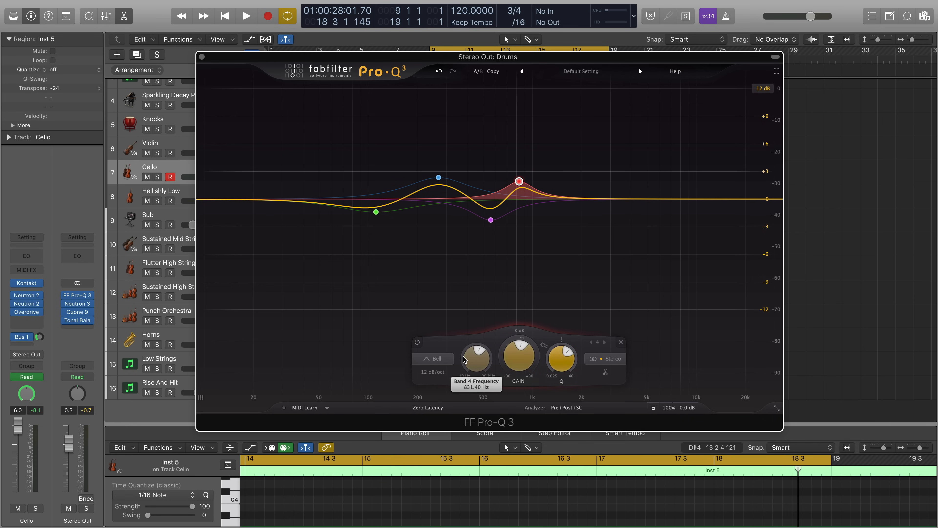
left_click(490, 220, "alt")
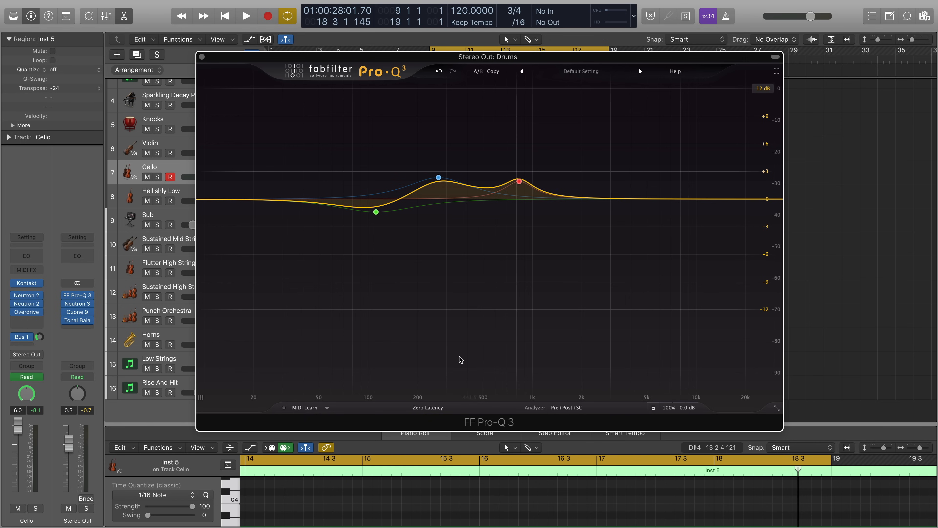
Add a bell boost of about 1 dB near 1.7 kHz and deselect it.
mouse_move(528, 197)
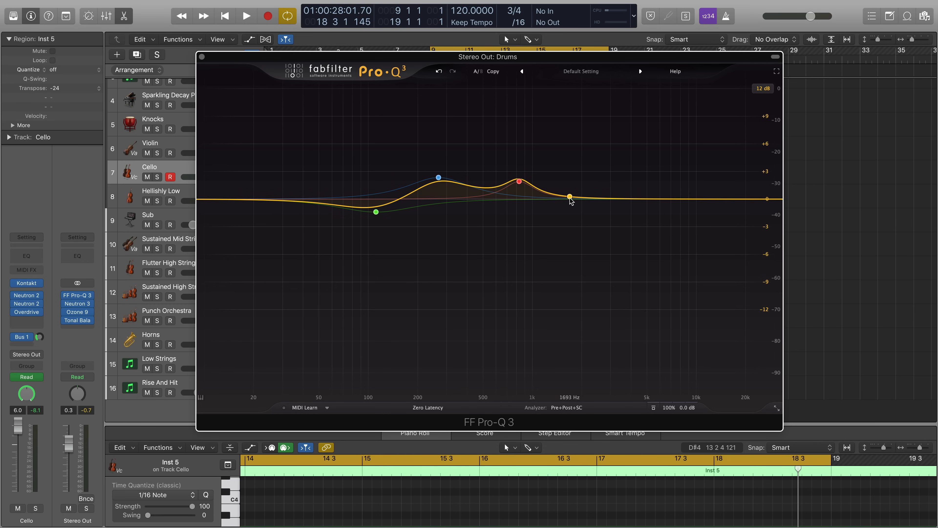
left_click_drag(570, 198, 571, 190)
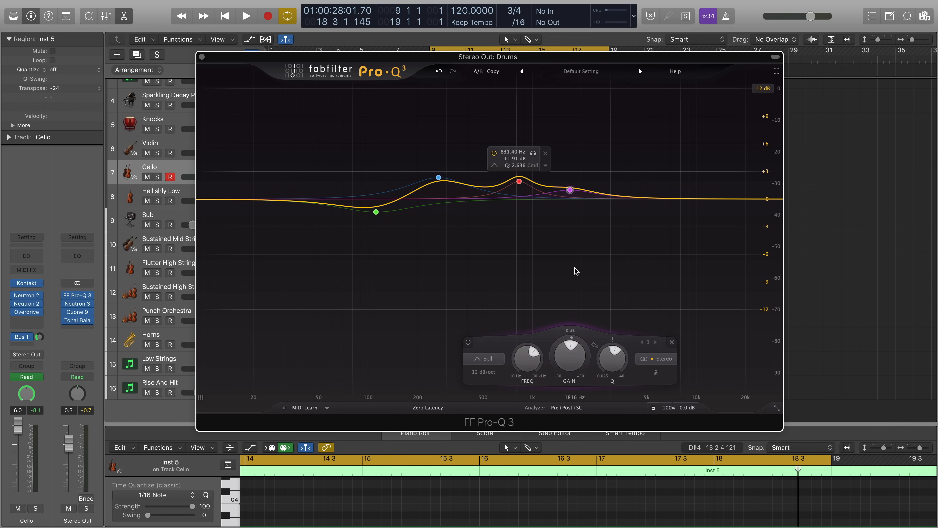
left_click(689, 288)
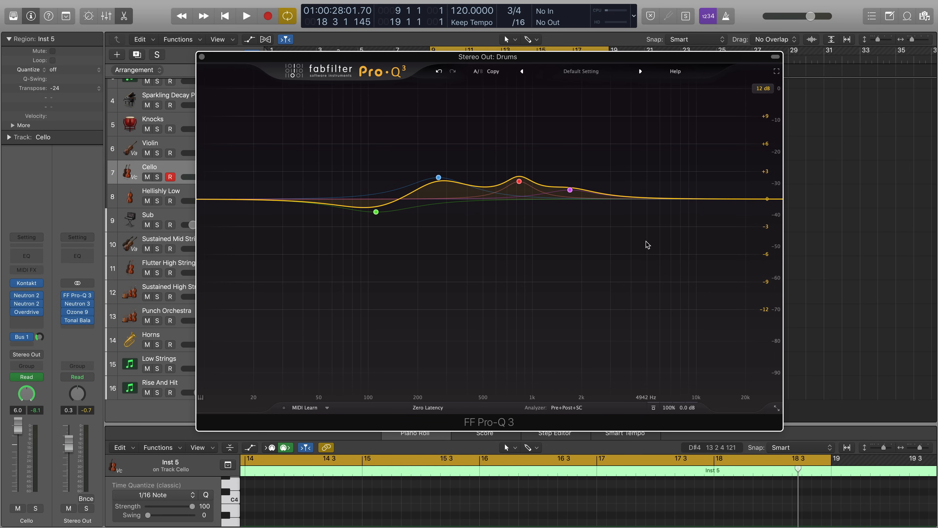
Turn the interactive help hints off and back on.
left_click(676, 72)
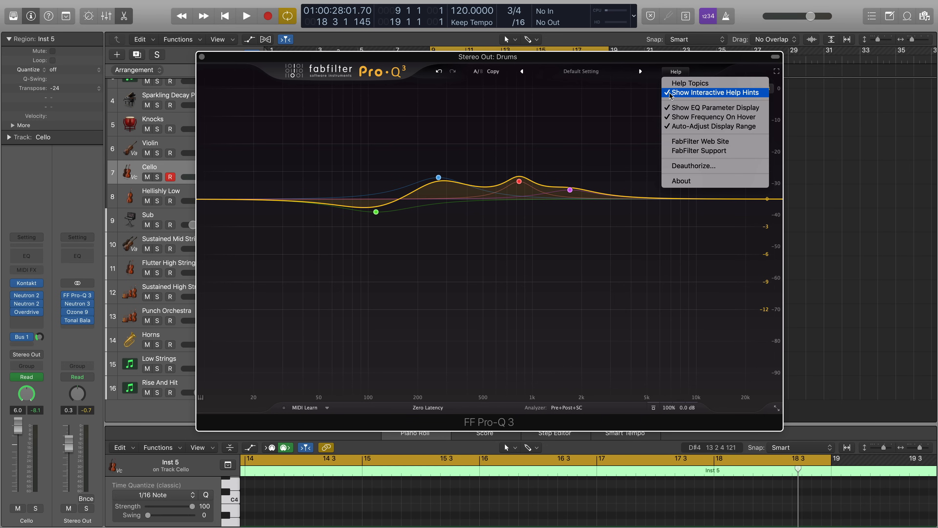
left_click(684, 93)
left_click(677, 72)
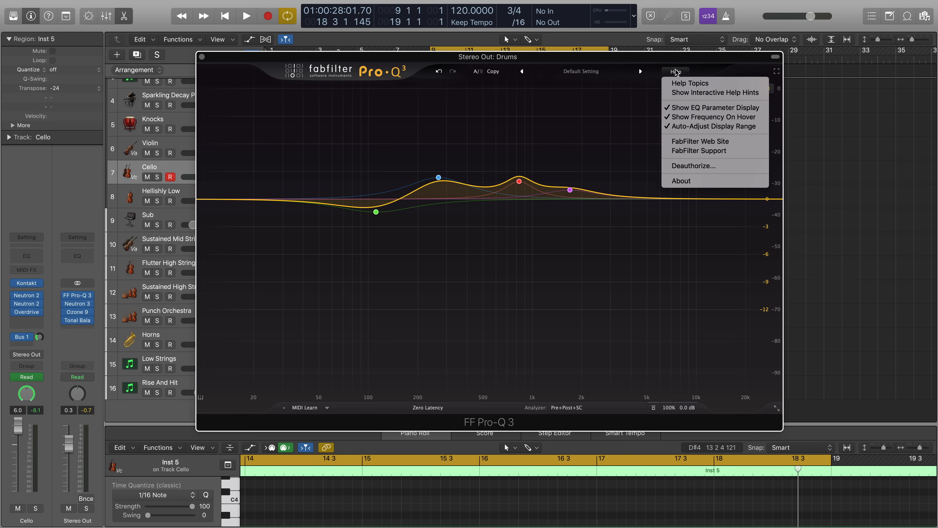
left_click(679, 93)
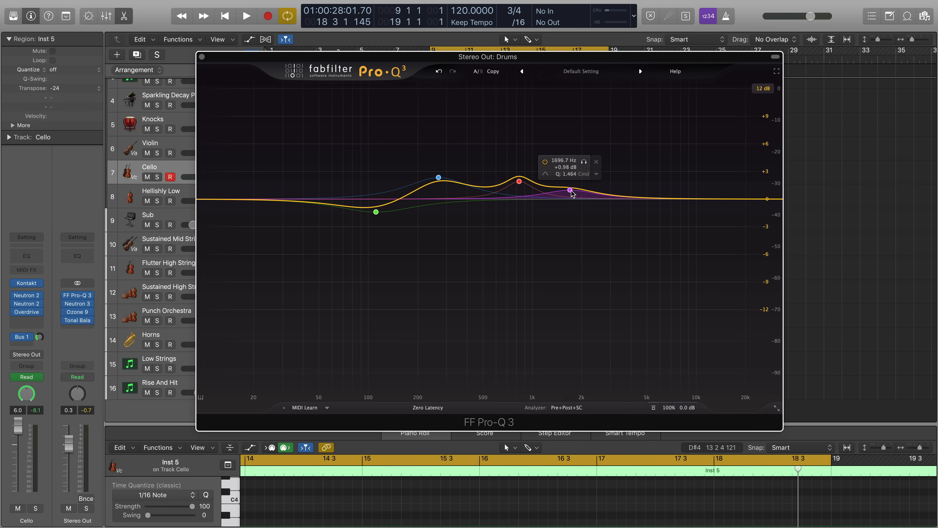
View the help hint for the Analyzer and turn the interactive help hints off.
mouse_move(571, 408)
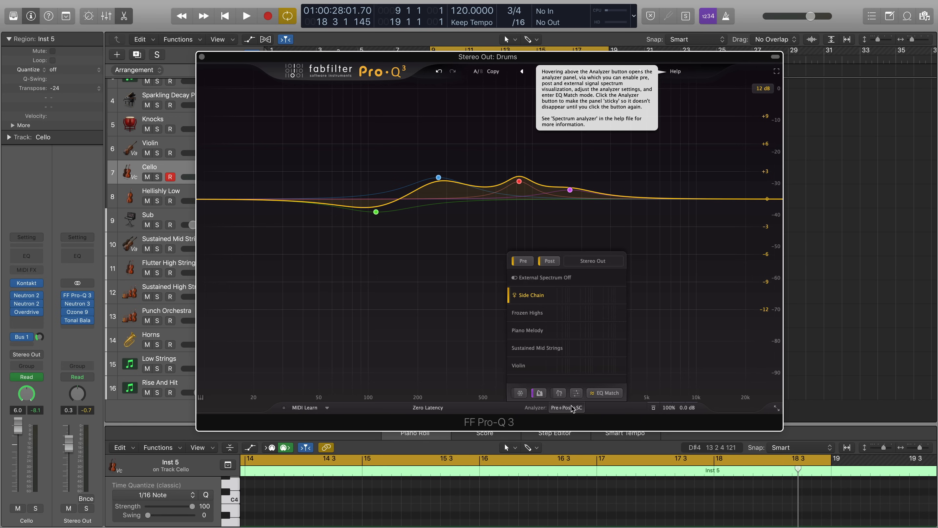
left_click(677, 72)
left_click(683, 93)
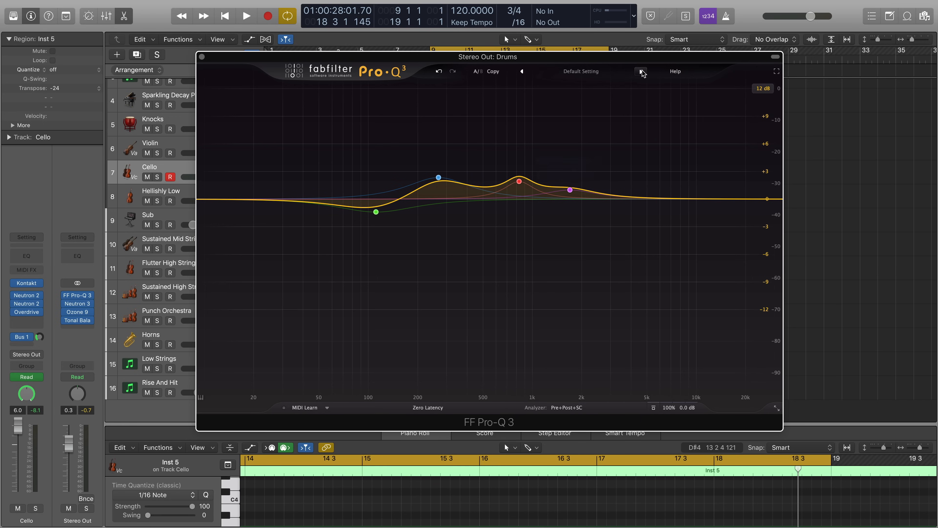
Reset the curve with the default preset and add bell boosts of about 2.8 dB at 467 Hz and 3.1 dB at 1290 Hz.
left_click(640, 71)
left_click(522, 71)
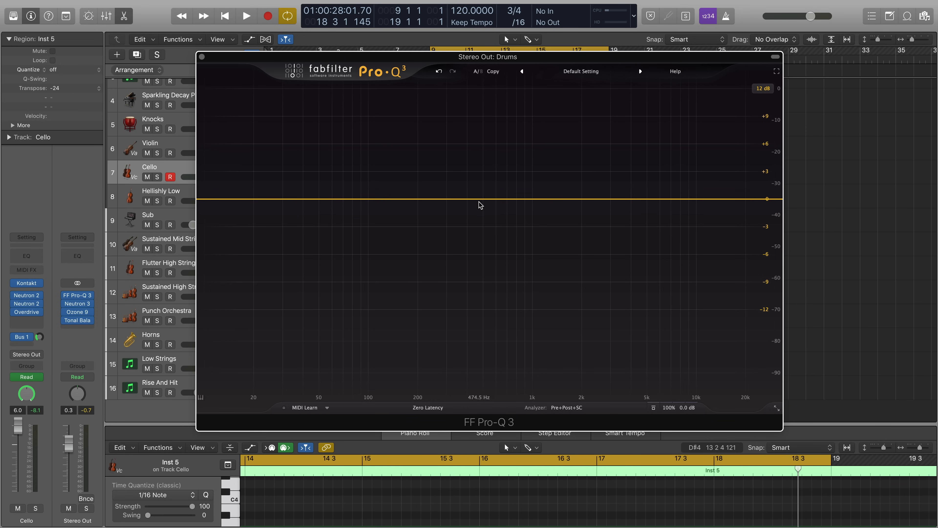
left_click_drag(477, 199, 477, 175)
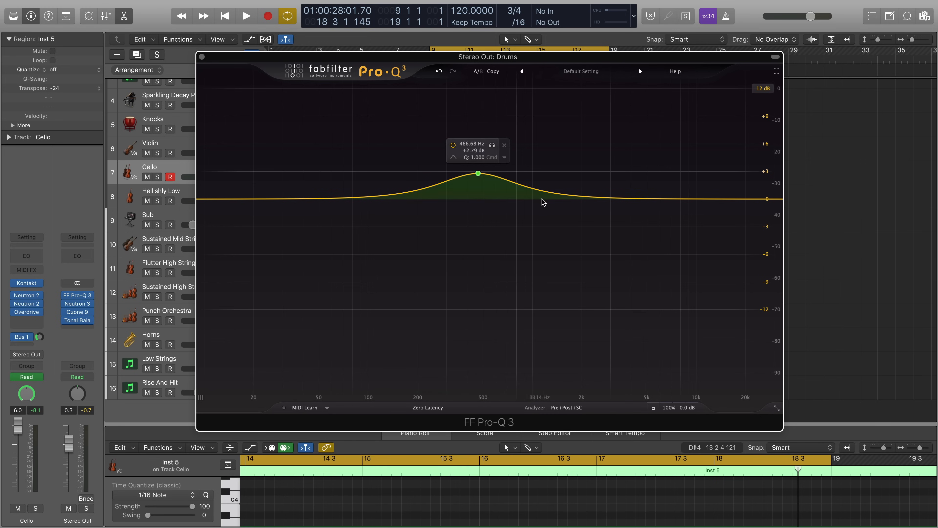
left_click_drag(550, 195, 550, 170)
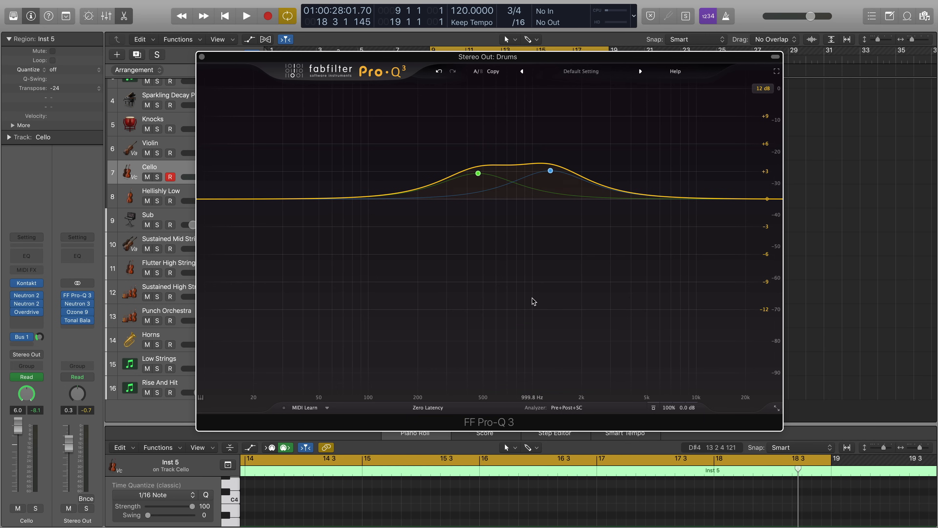
Bypass and re-enable the 1290 Hz band, and delete the 467 Hz band.
mouse_move(551, 171)
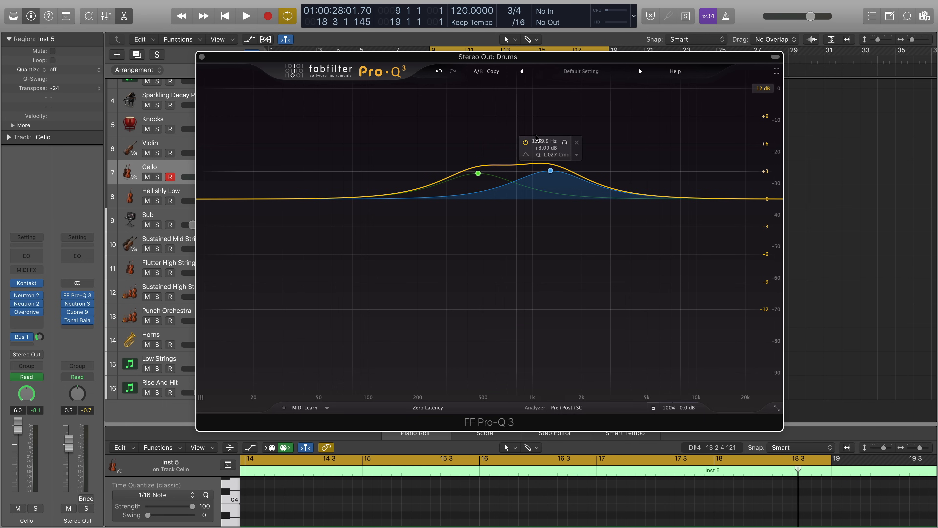
left_click(526, 144)
left_click(525, 144)
mouse_move(478, 173)
left_click(504, 146)
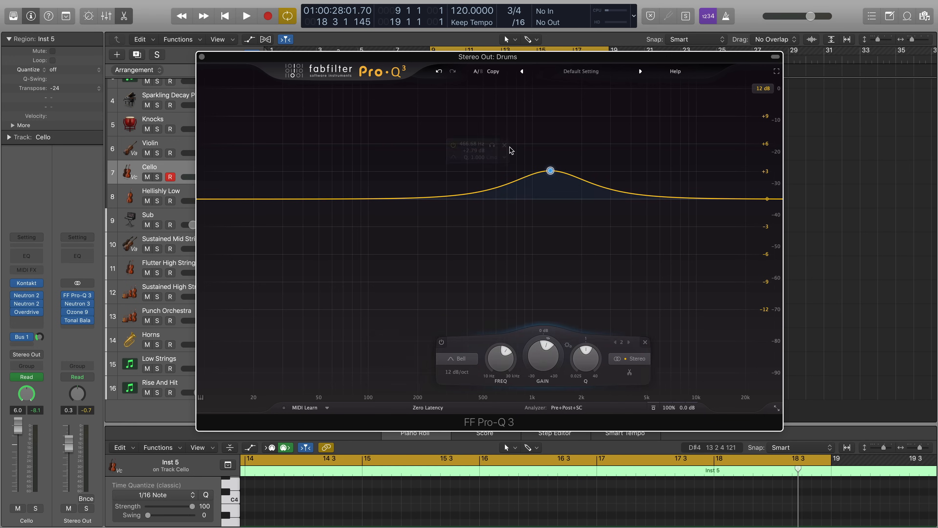
Raise the remaining band to about +4.7 dB at 1287 Hz and compare it bypassed and active during playback.
mouse_move(554, 173)
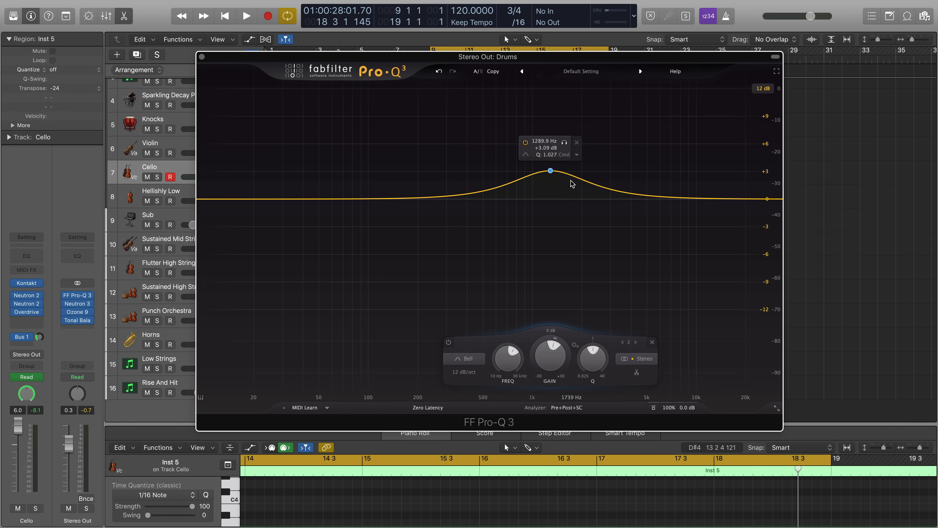
left_click_drag(550, 170, 550, 156)
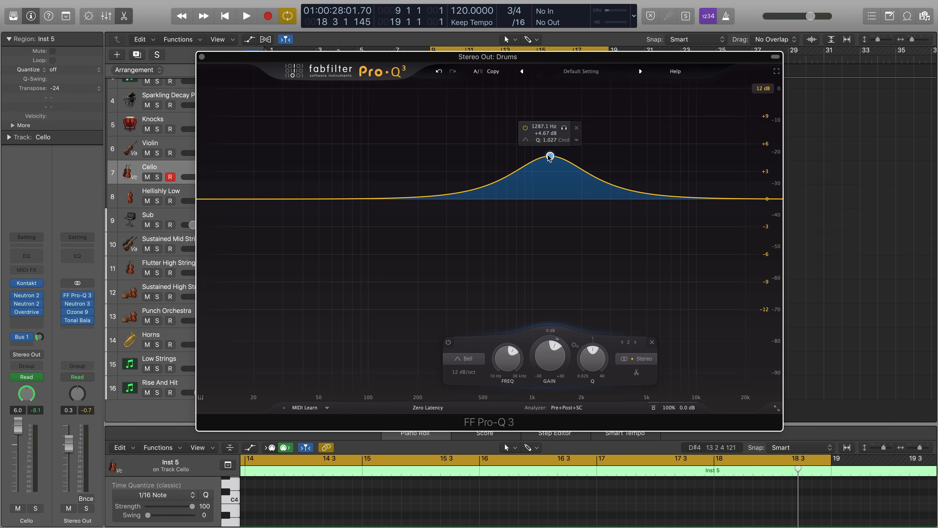
key("space")
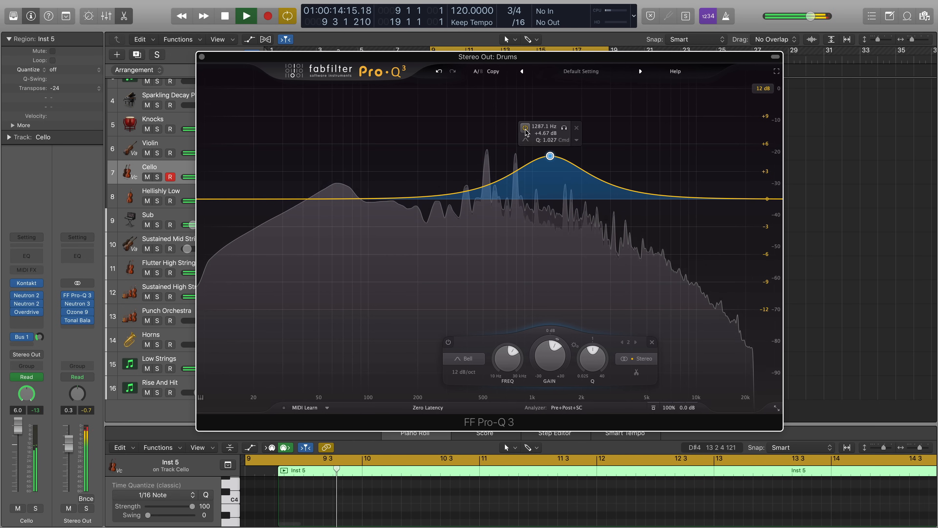
left_click(525, 128)
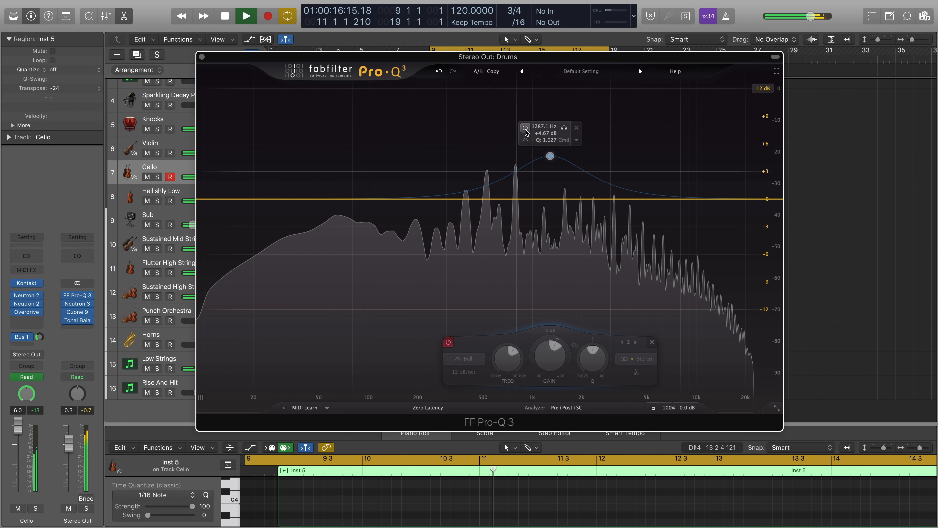
left_click(525, 129)
left_click(525, 129)
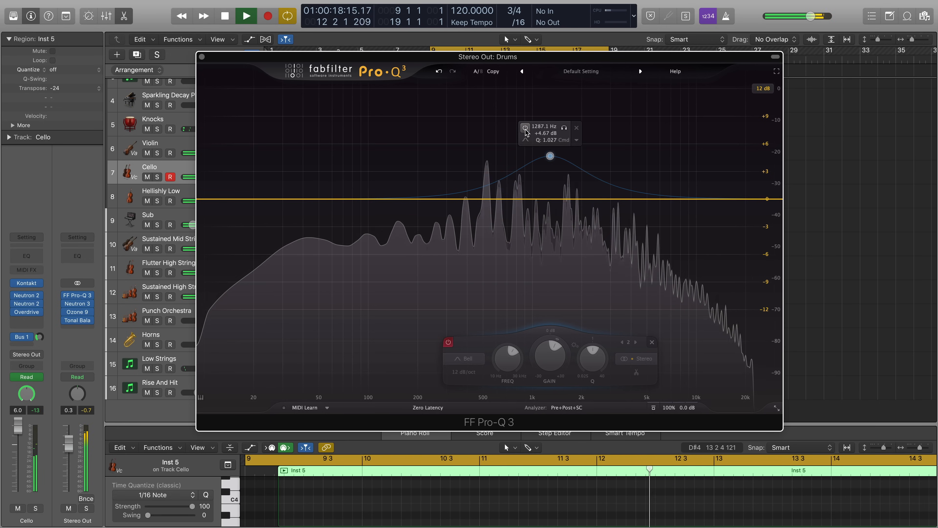
left_click(525, 129)
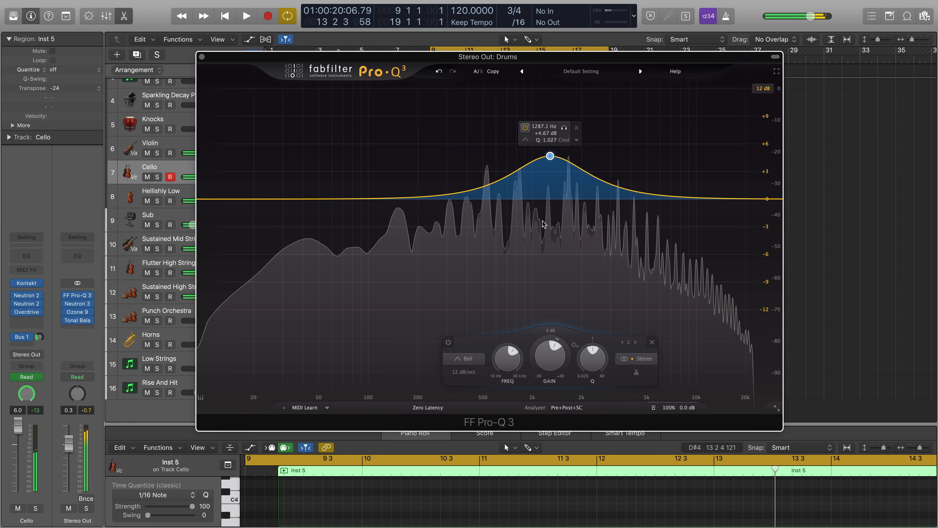
Delete the band and add a new bell boost at about 1081 Hz.
left_click(652, 342)
left_click_drag(537, 198, 537, 149)
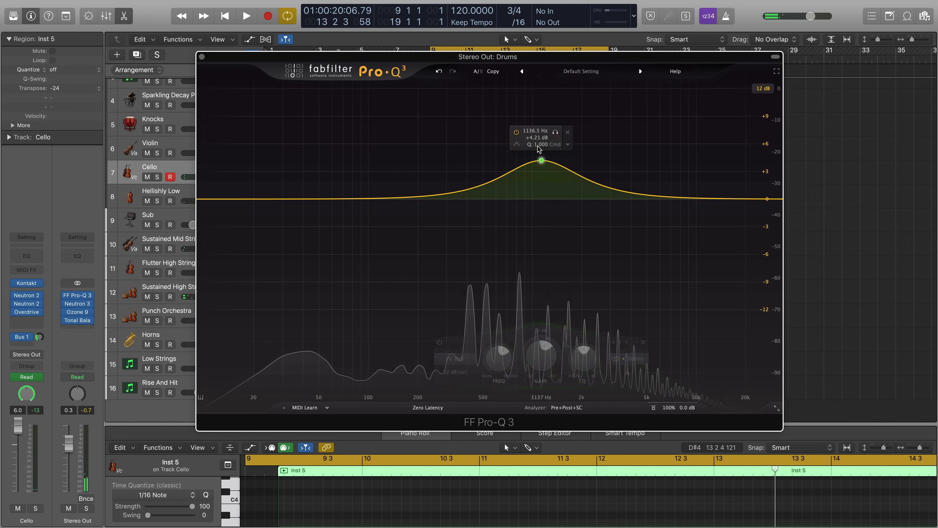
left_click(513, 133)
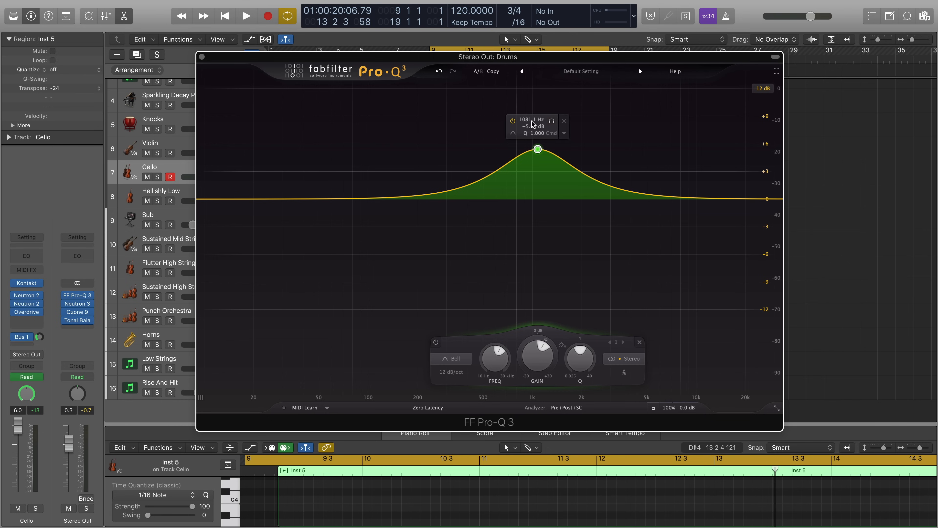
Move the bell band to about 1977 Hz and +7.14 dB, and narrow its Q to about 4.2.
left_click_drag(538, 151, 591, 161)
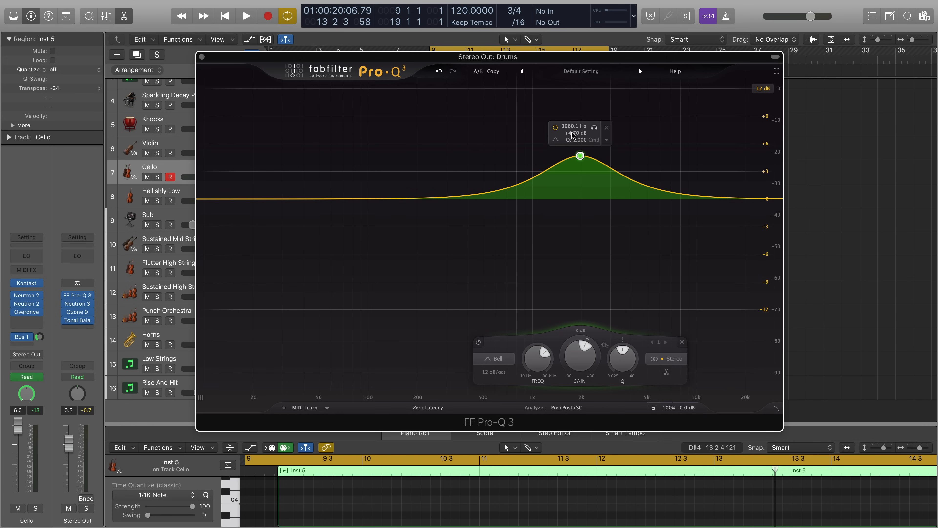
left_click_drag(580, 156, 579, 134)
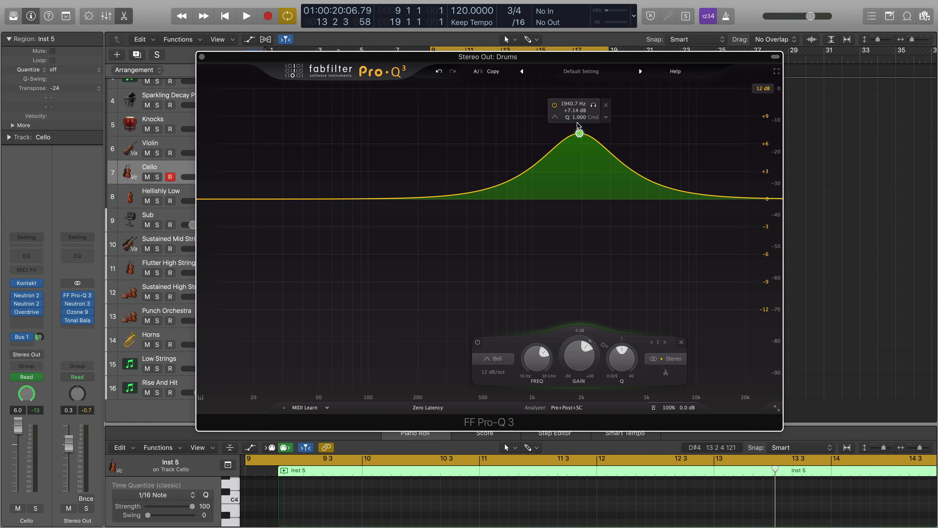
scroll(580, 134, "up", 6)
scroll(581, 140, "down", 3)
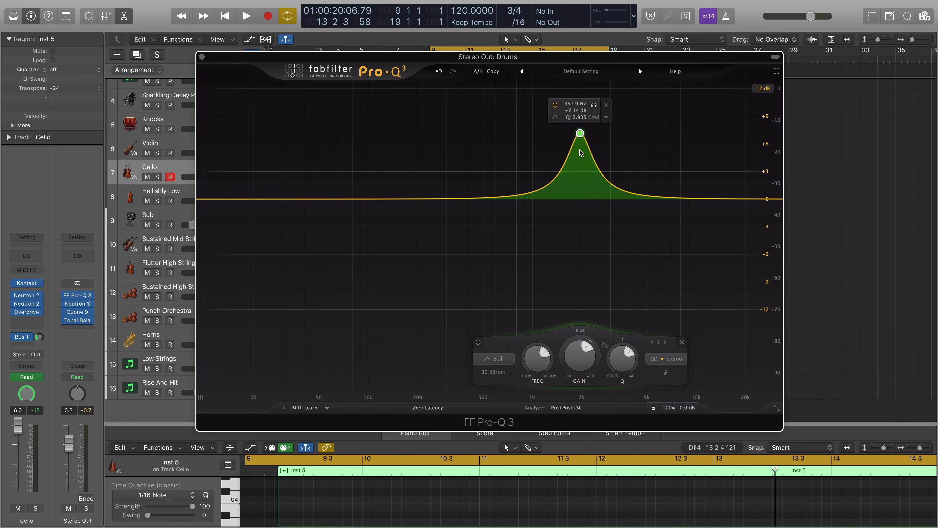
scroll(581, 144, "up", 5)
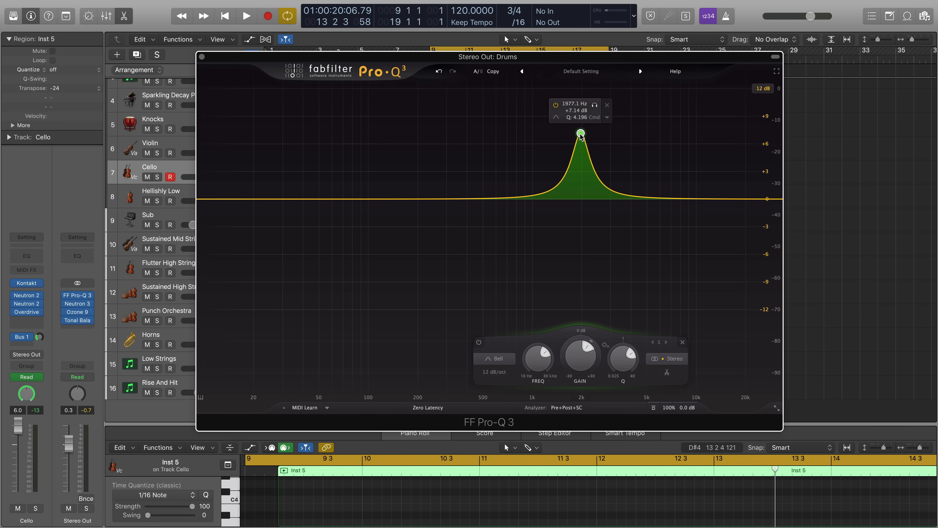
Shift the band to about 1822 Hz and +7.41 dB, and solo it during playback.
mouse_move(581, 136)
left_mouse_down()
mouse_move(560, 135)
mouse_move(578, 132)
left_mouse_up()
left_click(591, 103)
key("space")
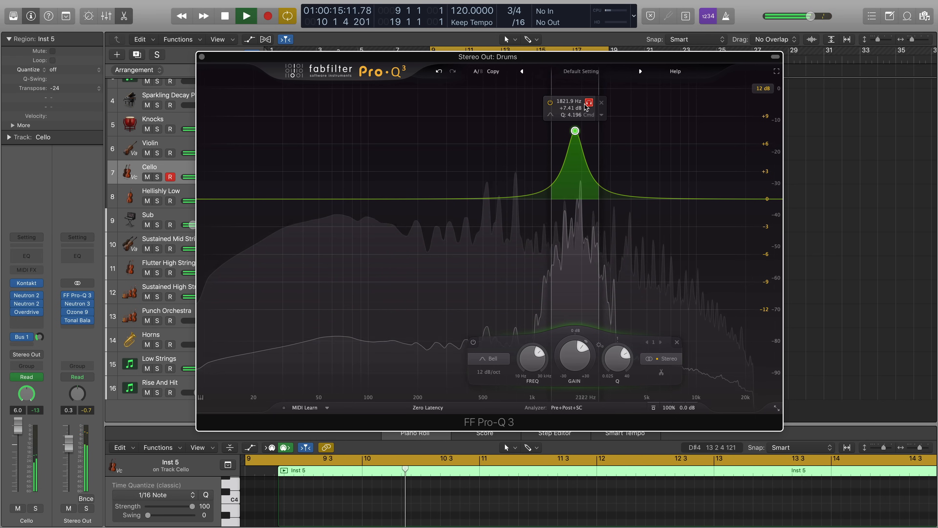
Sweep the soloed band down to about 1259 Hz, and check its bypass and filter shape options.
left_click_drag(591, 106, 548, 97)
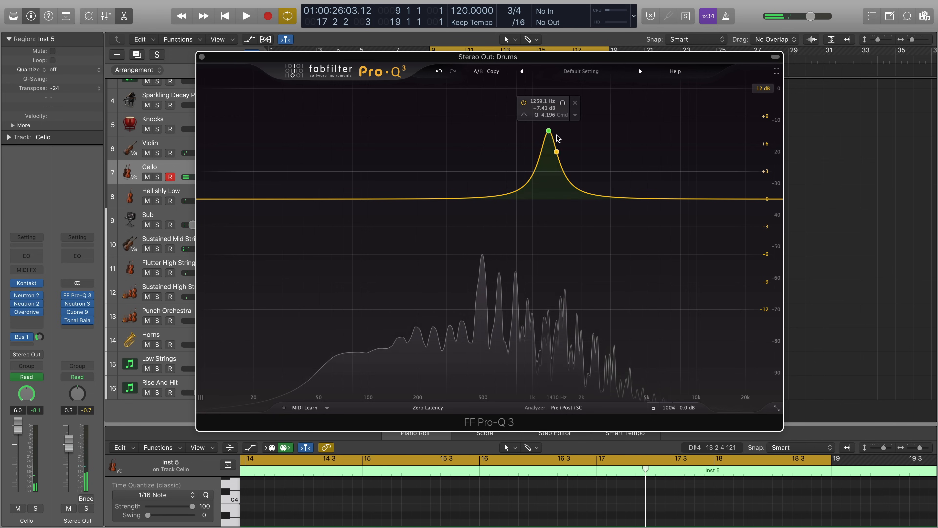
left_click(549, 131)
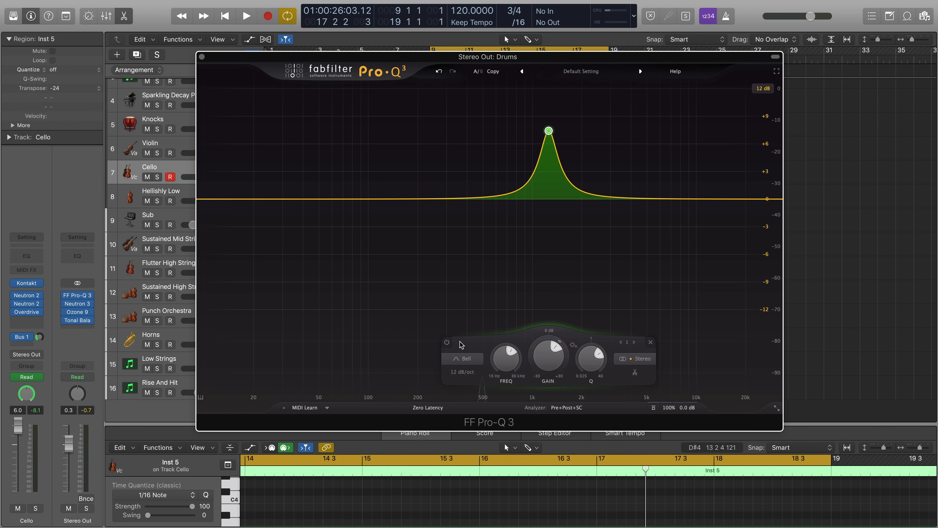
left_click(447, 342)
left_click(447, 342)
left_click(464, 359)
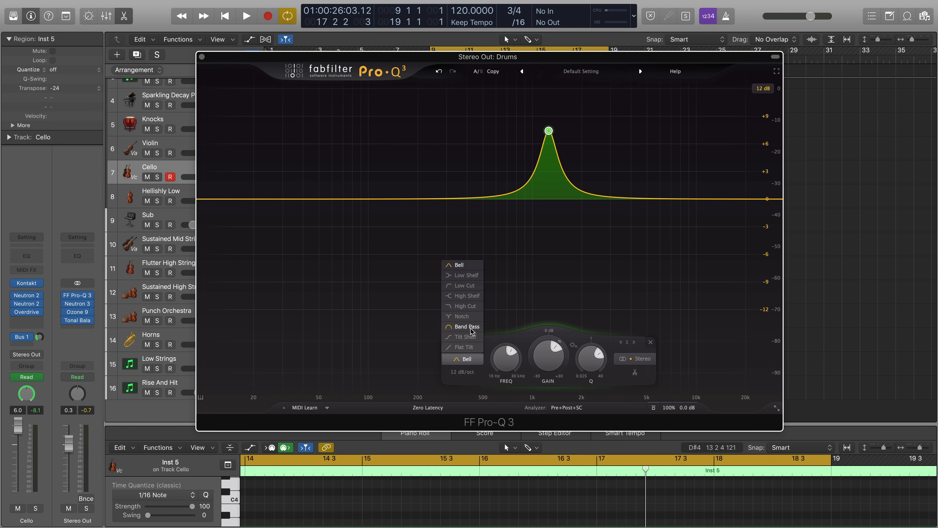
left_click(464, 361)
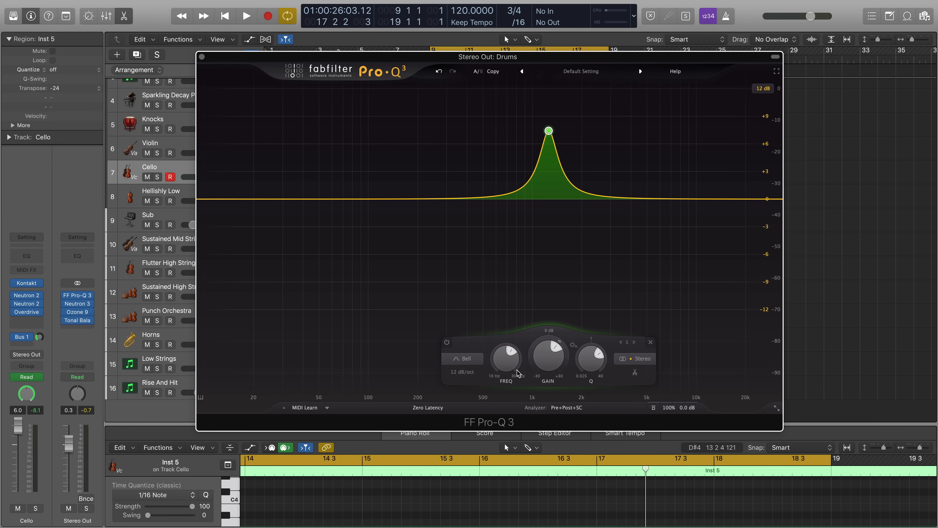
Turn the bell into a shallow cut of about -1 dB near 950 Hz and widen its Q during playback.
left_click_drag(499, 358, 526, 424)
key("space")
key("space")
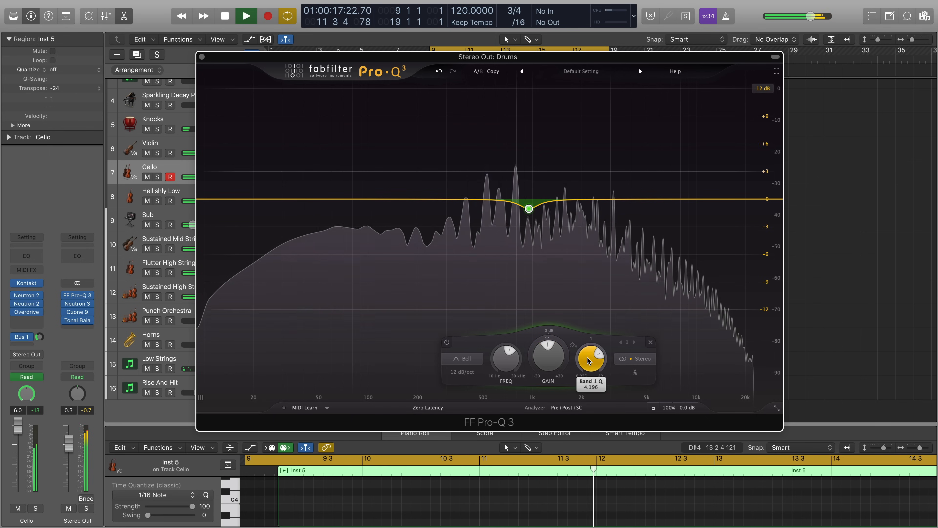
key("space")
mouse_move(590, 358)
left_mouse_down()
mouse_move(583, 394)
mouse_move(598, 320)
mouse_move(584, 371)
left_mouse_up()
key("space")
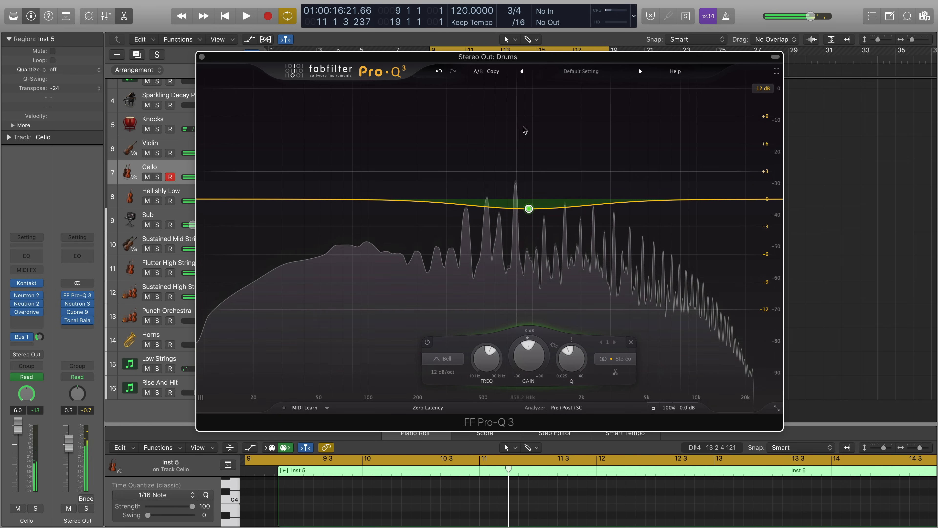
Load the Drums preset in place of the default setting.
left_click(640, 71)
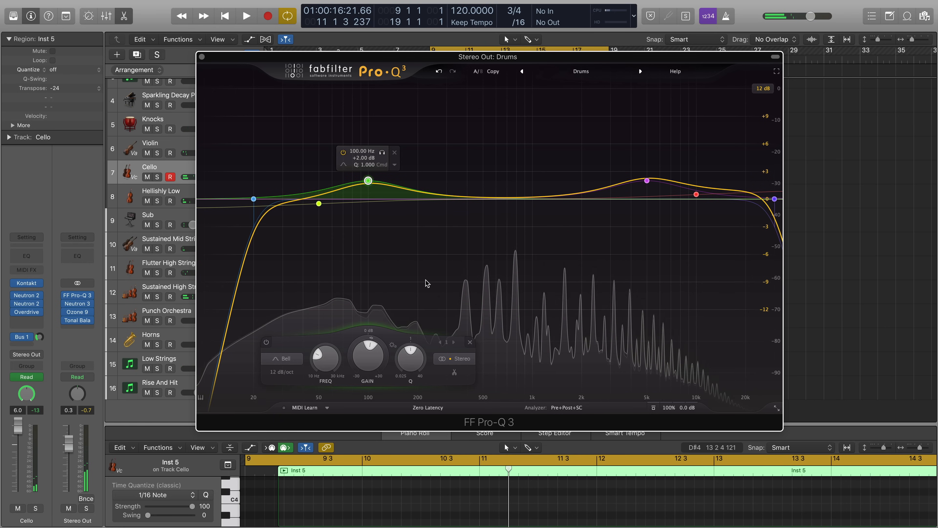
left_click(579, 71)
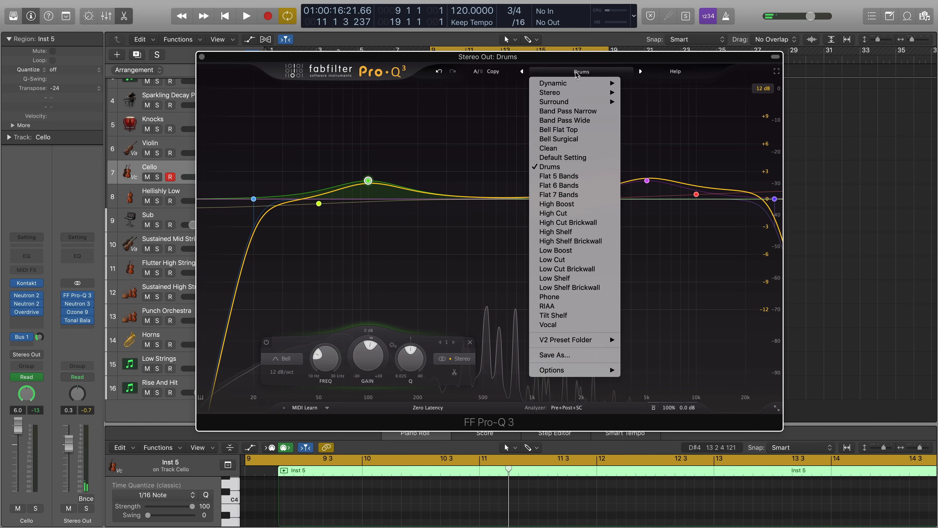
left_click(543, 168)
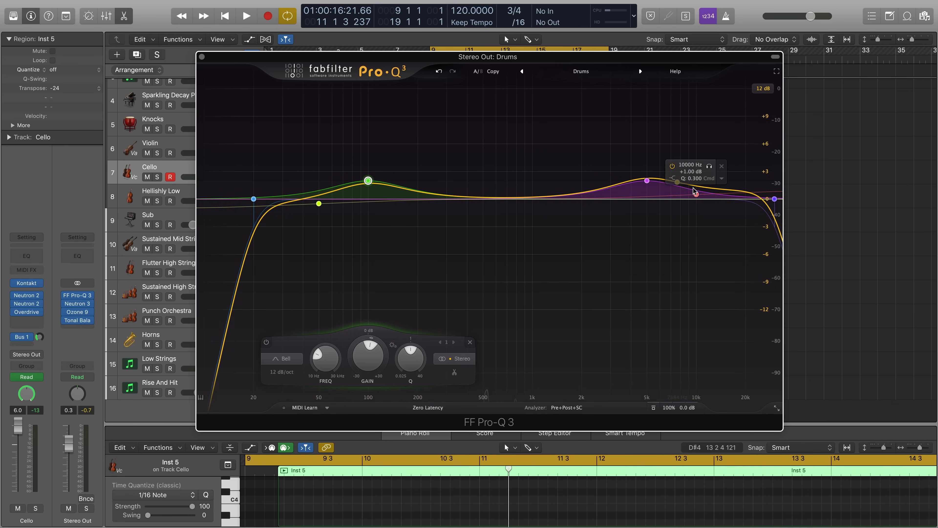
Step through the Drums preset's bands one after another, starting from the 10 kHz high shelf, to examine their settings.
left_click(696, 194)
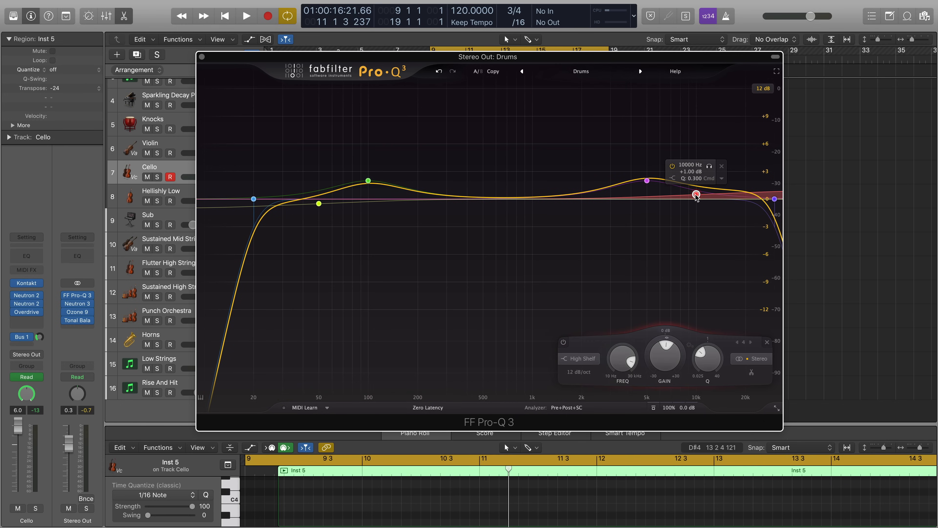
left_click(738, 343)
left_click(738, 343)
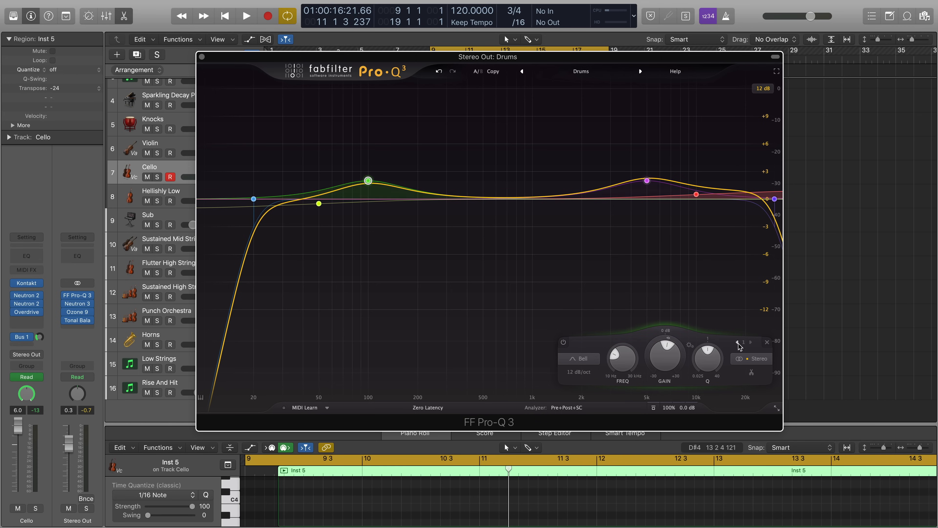
left_click(738, 343)
left_click(738, 343)
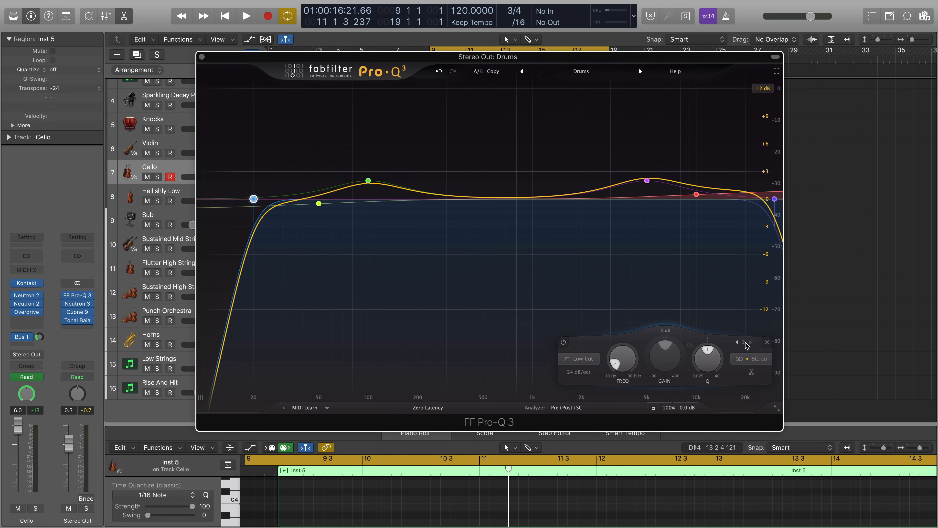
left_click(751, 343)
left_click(751, 343)
left_click(752, 343)
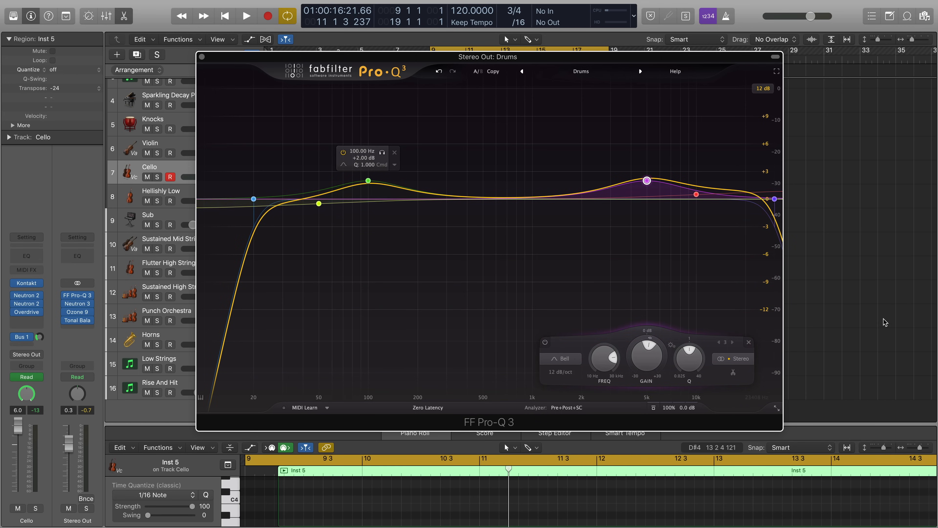
left_click(720, 343)
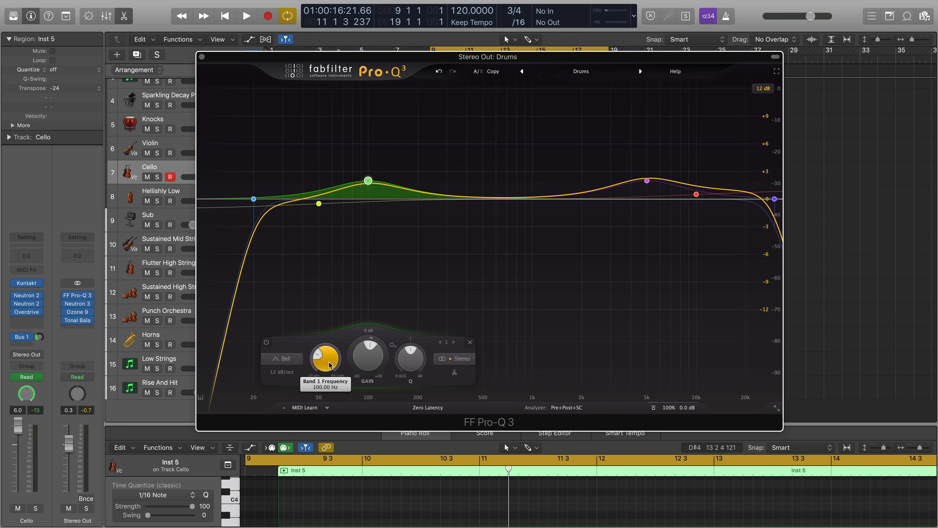
Raise the upper bell near 5 kHz slightly and boost the 100 Hz bell to about +5 dB.
left_click(454, 342)
left_click(454, 342)
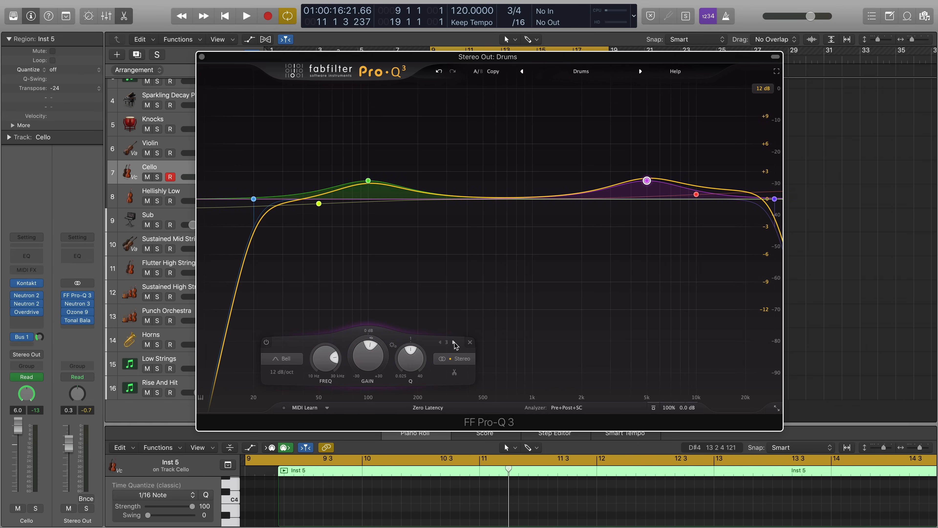
left_click_drag(375, 361, 372, 367)
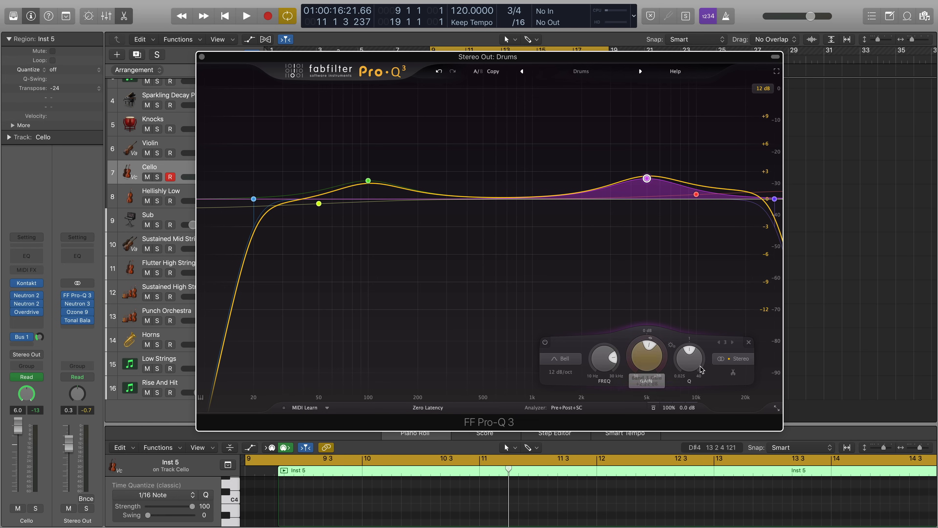
left_click(719, 342)
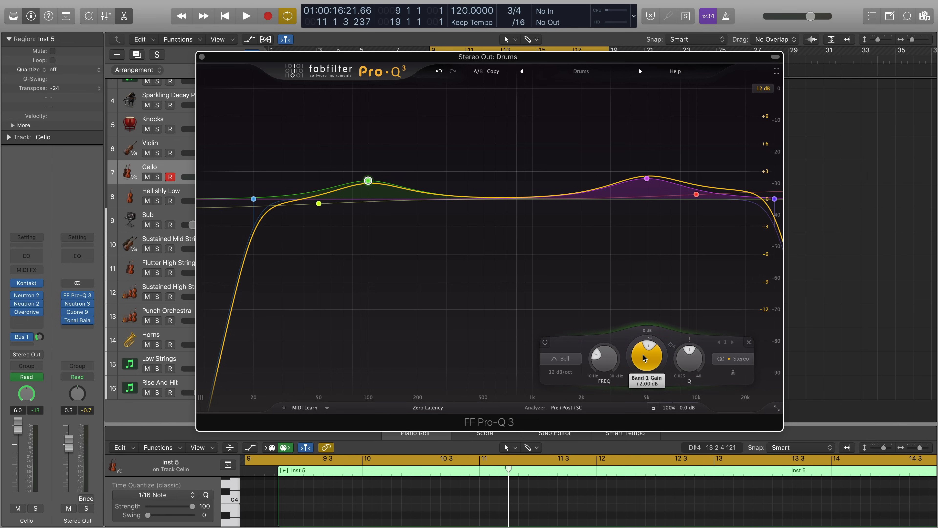
left_click_drag(645, 358, 643, 351)
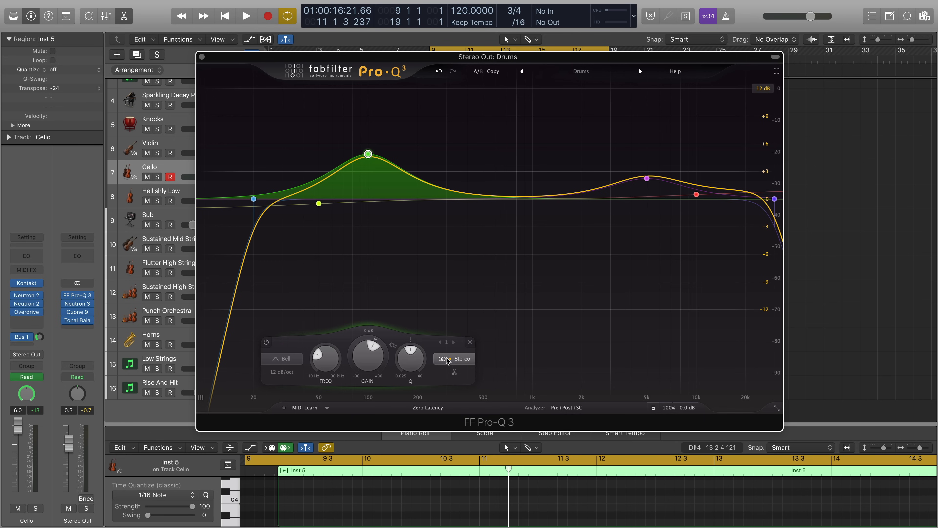
Add a bell boost at 746.49 Hz and +7.53 dB, and set its stereo placement to Side.
left_click(454, 363)
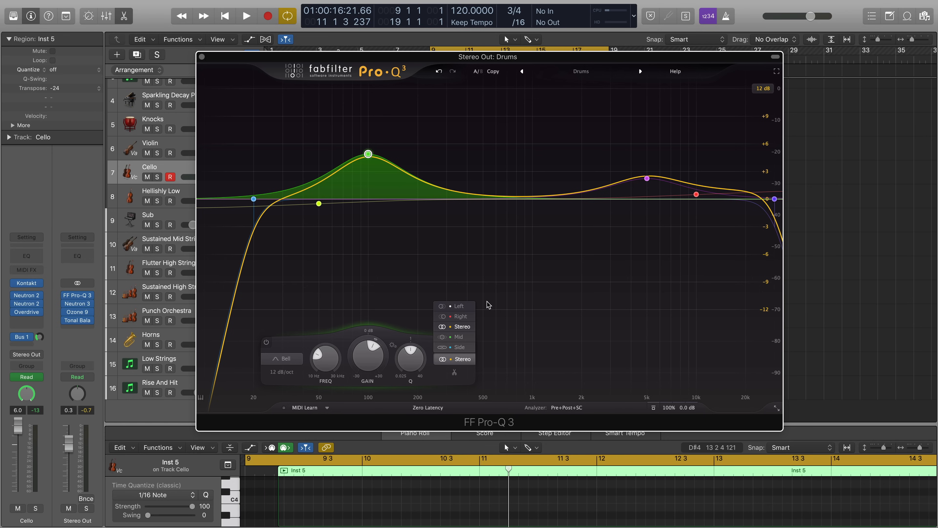
left_click_drag(494, 196, 511, 127)
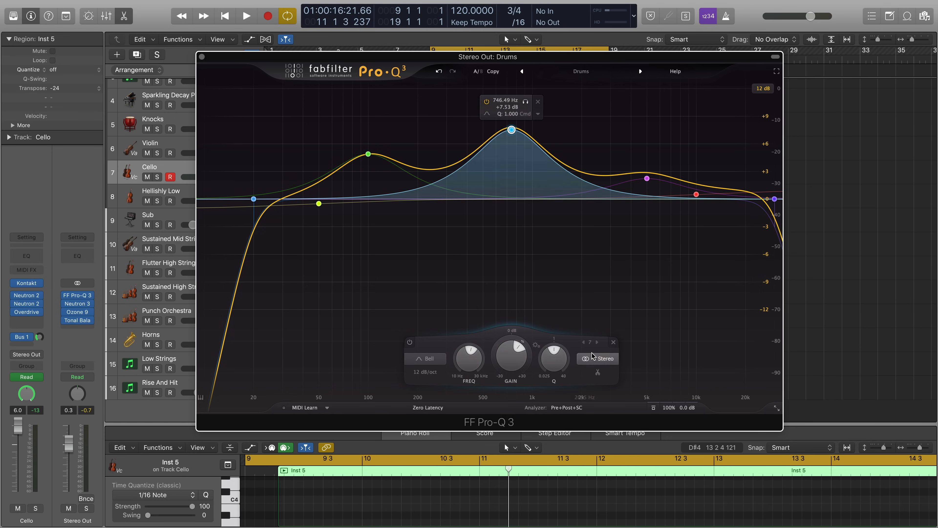
left_click(596, 358)
left_click(595, 348)
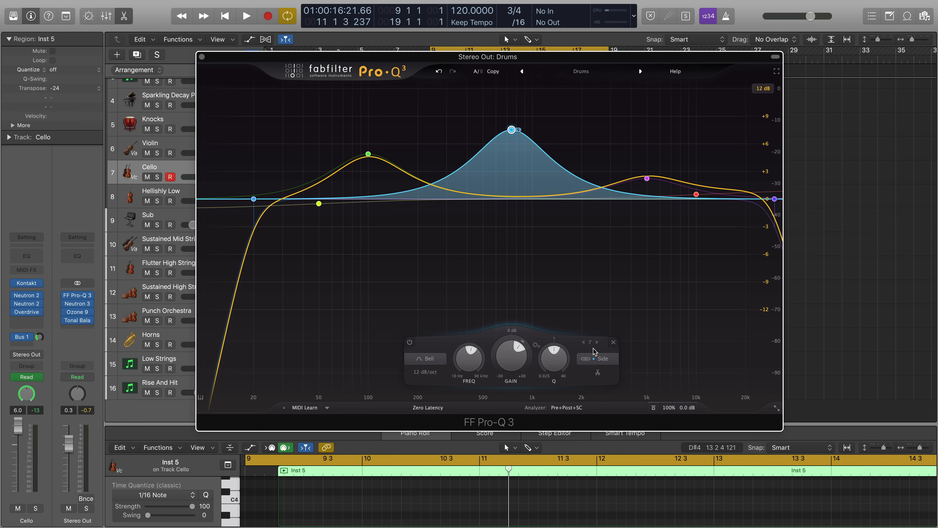
mouse_move(519, 138)
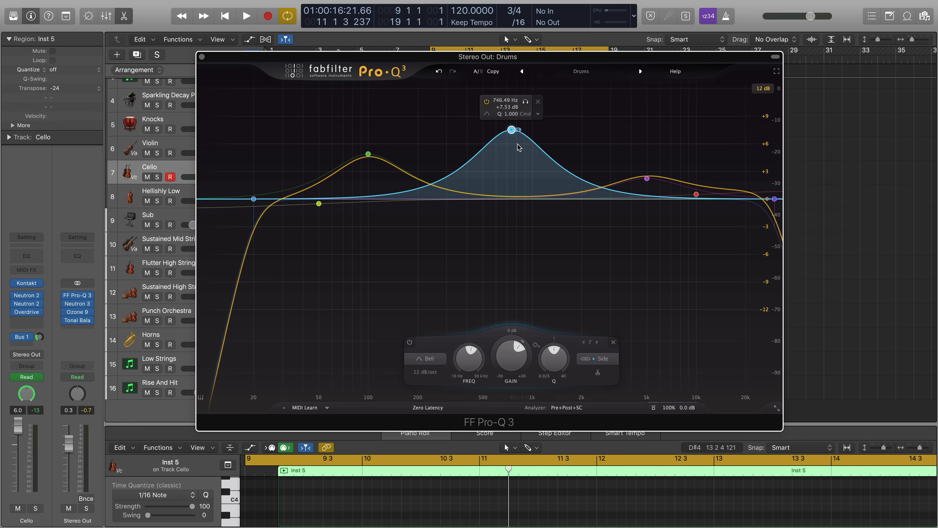
Switch the 746 Hz band's stereo placement through Stereo, Right, Left and Mid.
left_click(596, 359)
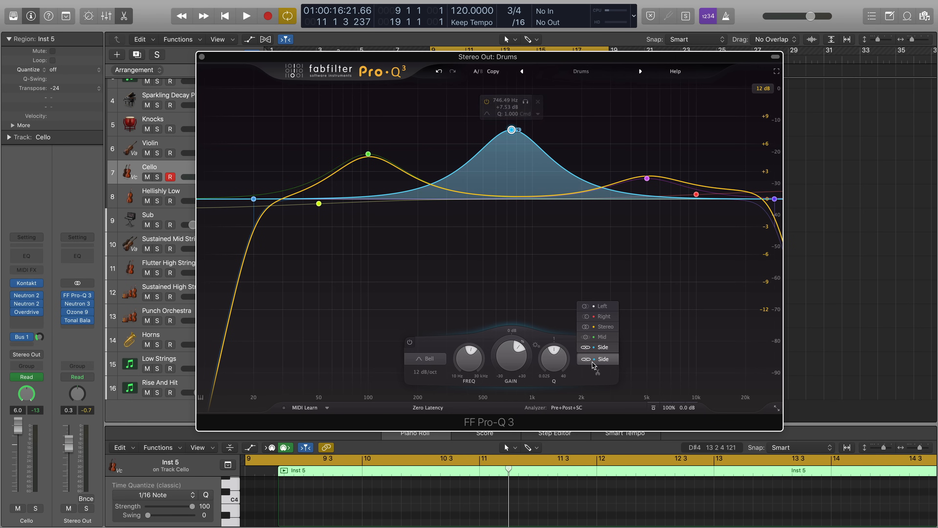
left_click(595, 328)
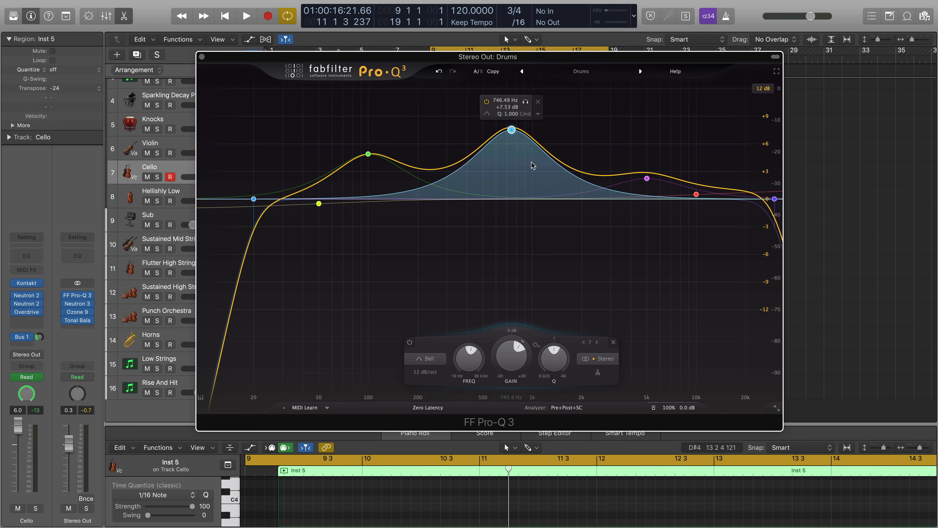
left_click(598, 358)
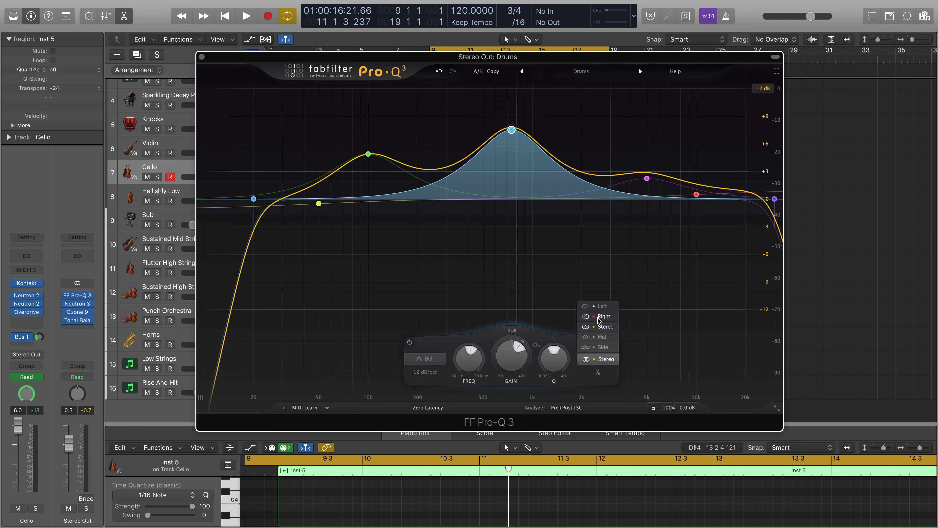
left_click(601, 316)
left_click(597, 361)
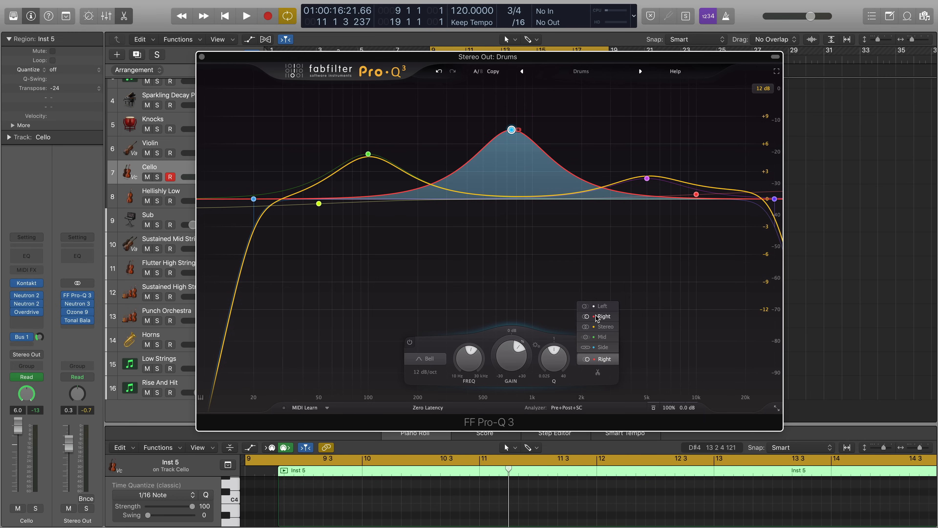
left_click(599, 306)
left_click(597, 358)
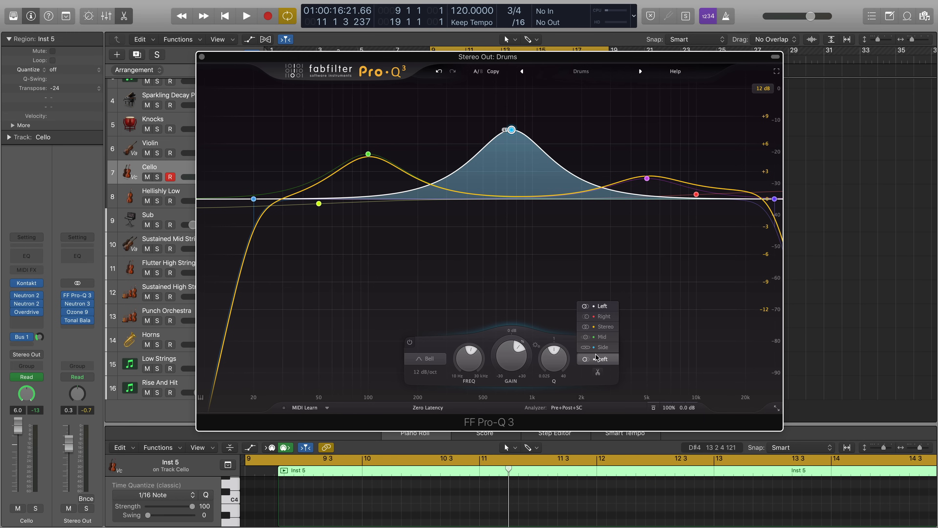
left_click(596, 338)
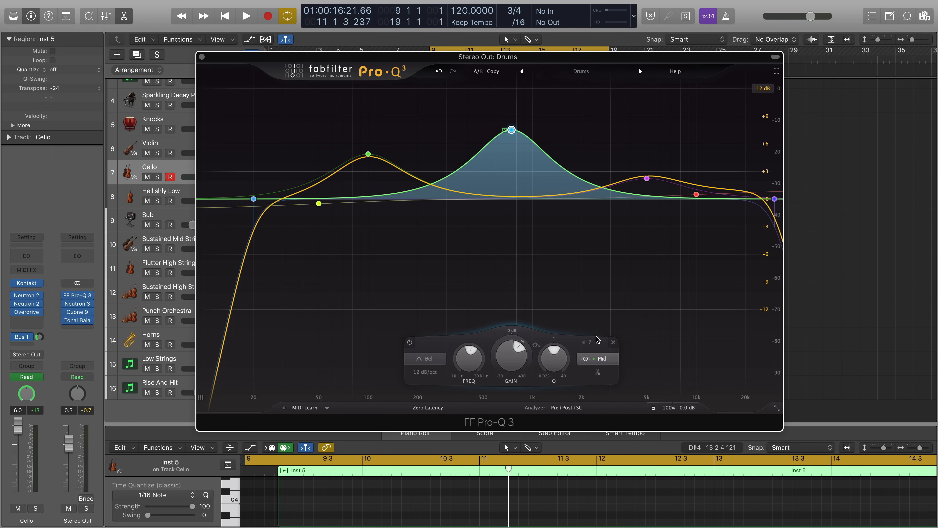
Cycle the 746 Hz band's placement through Stereo, Mid and Side, ending on Right.
left_click(596, 360)
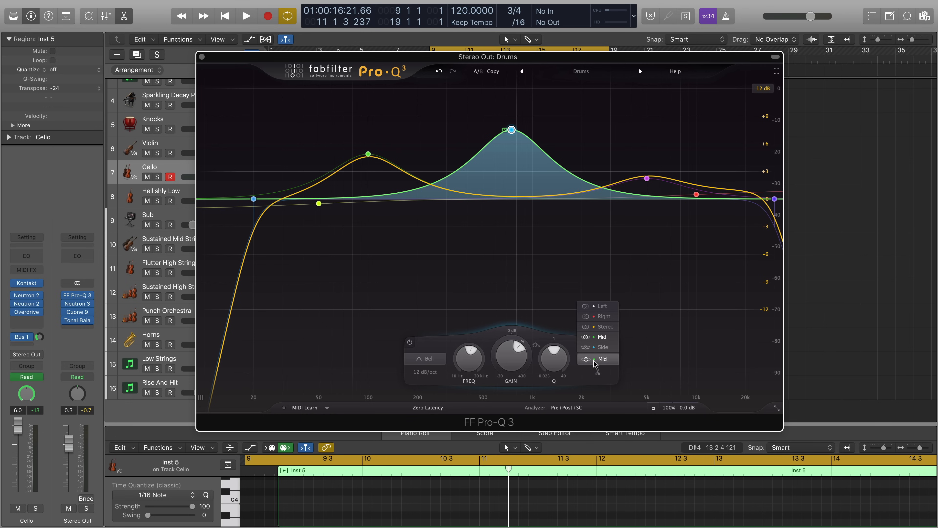
left_click(599, 327)
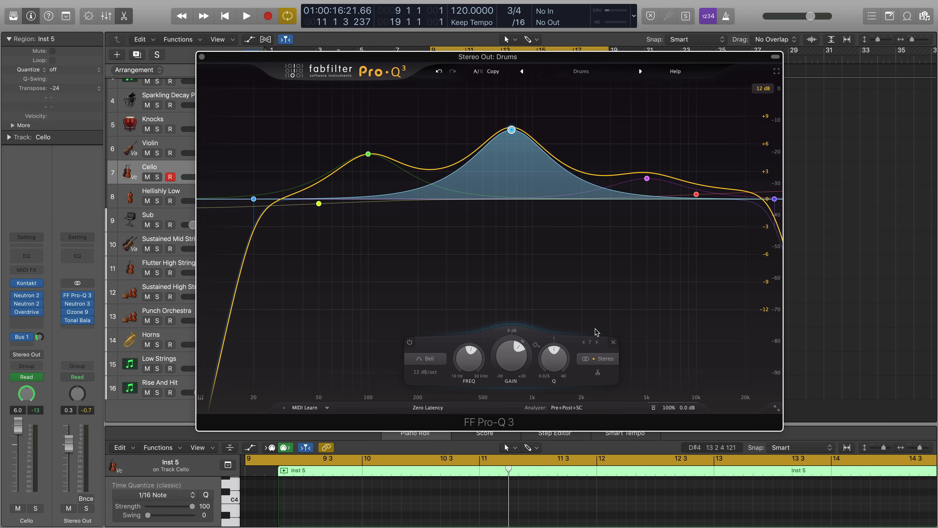
left_click(601, 360)
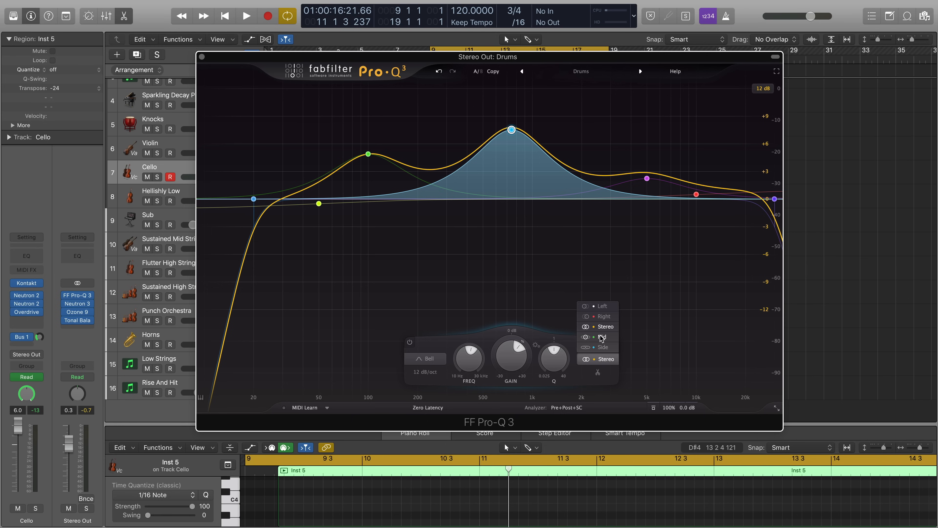
left_click(601, 337)
left_click(602, 360)
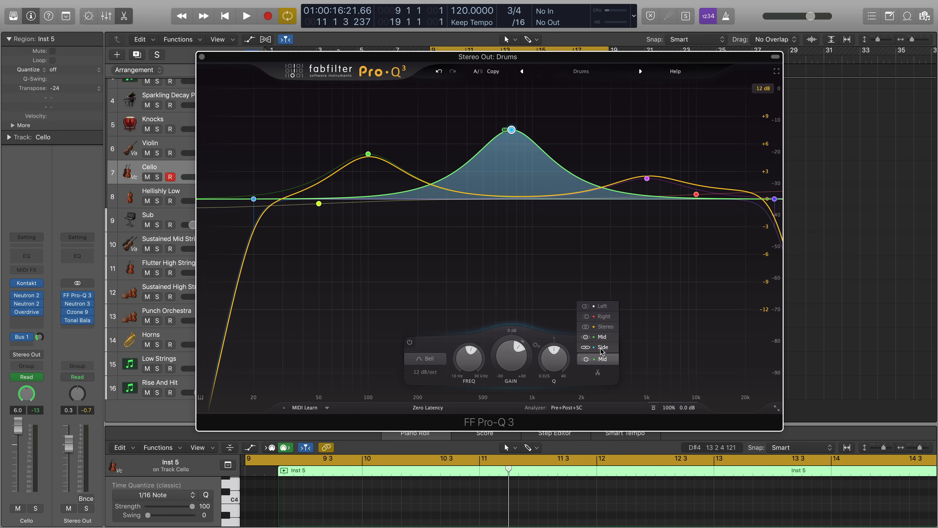
left_click(602, 348)
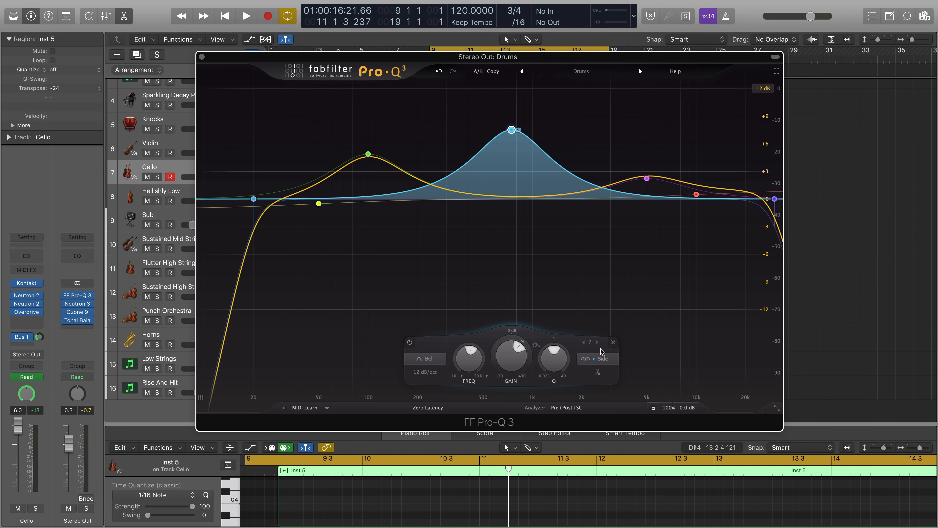
left_click(602, 359)
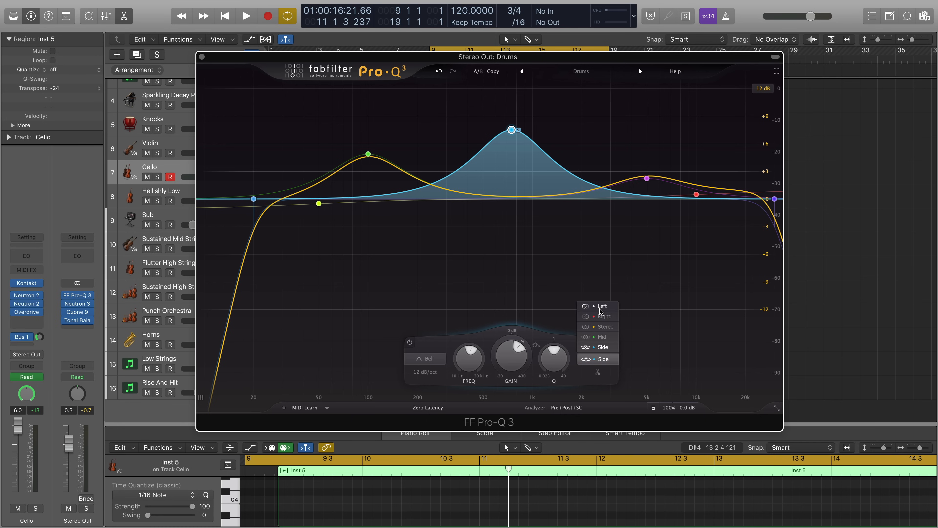
left_click(603, 317)
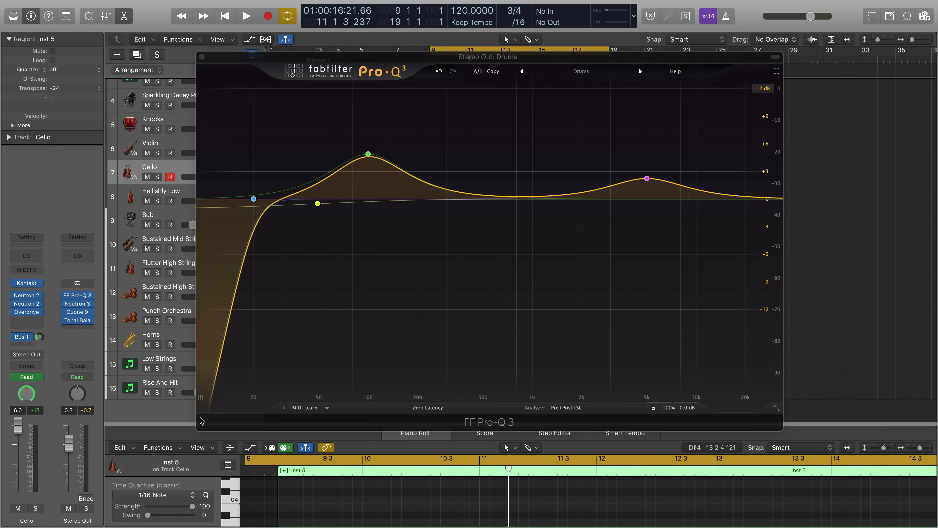
Show the piano keyboard under the frequency display, examine the bands' notes, and shift the 100 Hz band's note marker slightly upwards.
left_click(201, 397)
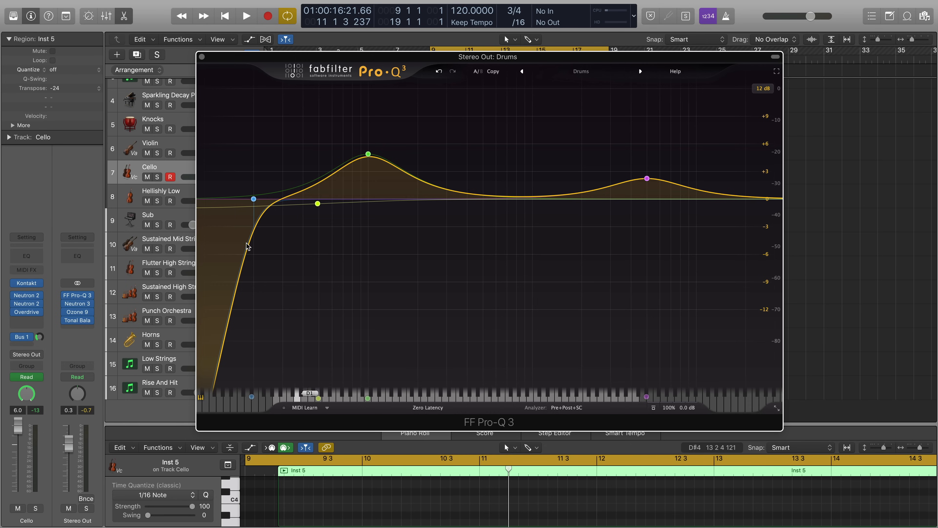
mouse_move(229, 221)
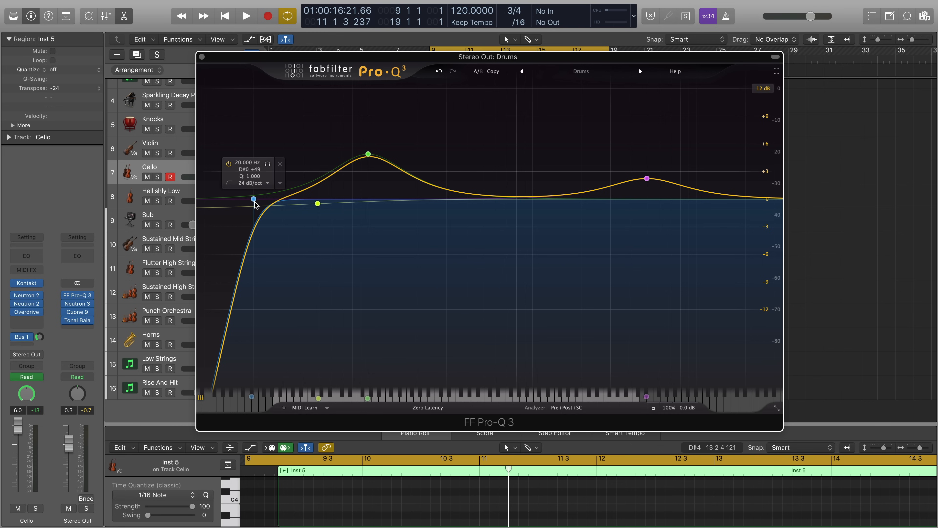
mouse_move(251, 398)
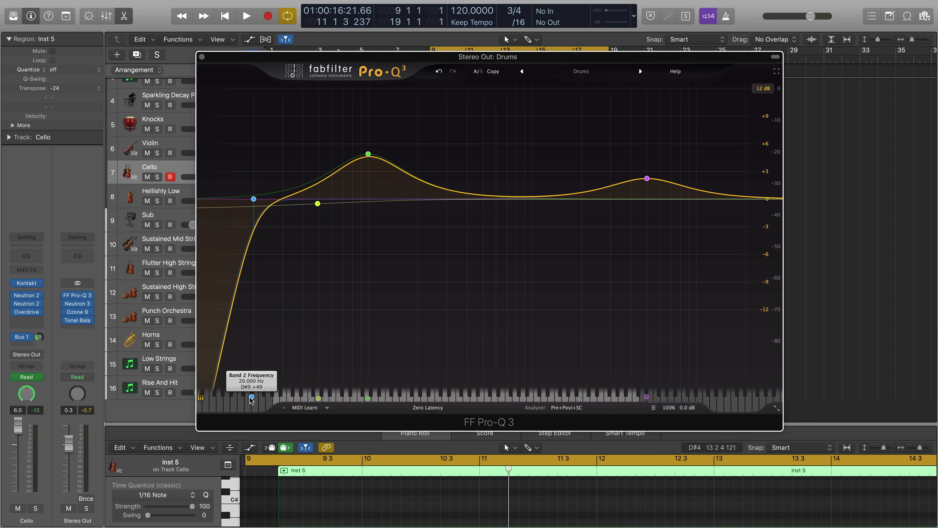
mouse_move(318, 399)
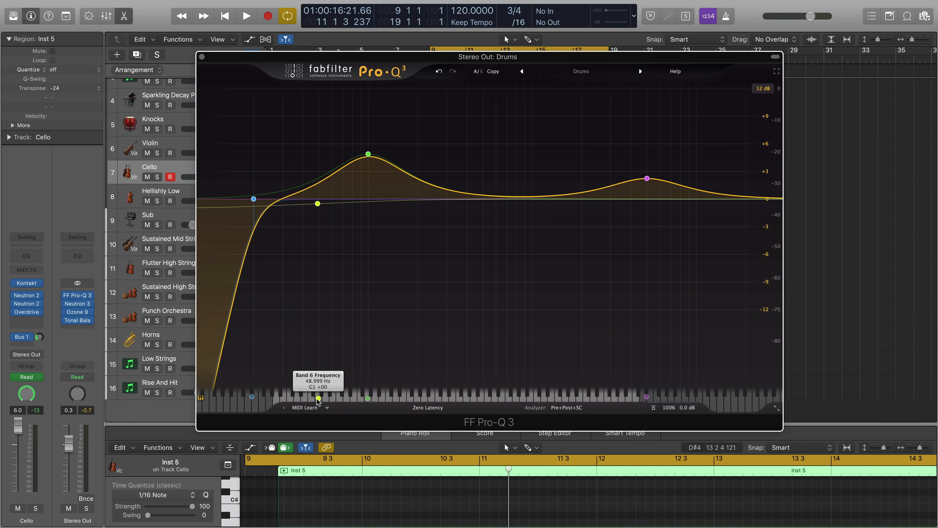
mouse_move(373, 402)
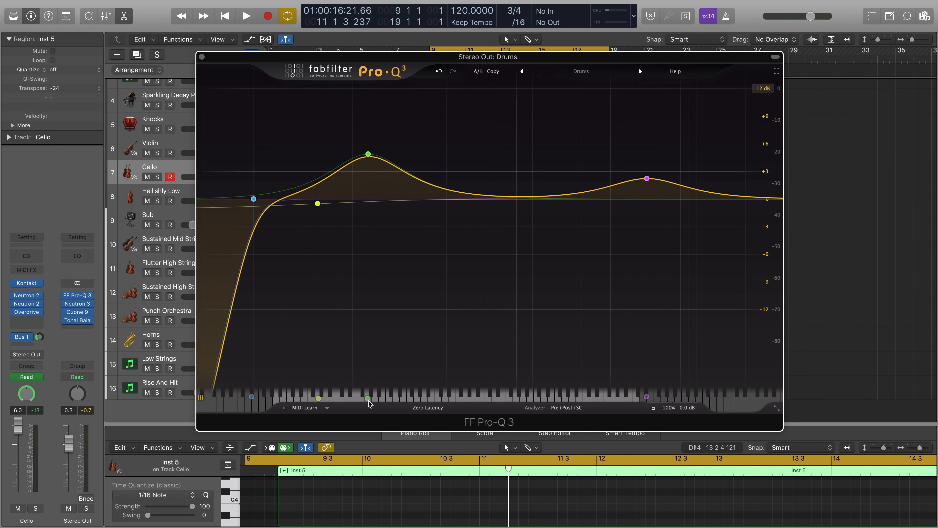
mouse_move(368, 399)
left_mouse_down()
mouse_move(434, 400)
mouse_move(385, 401)
left_mouse_up()
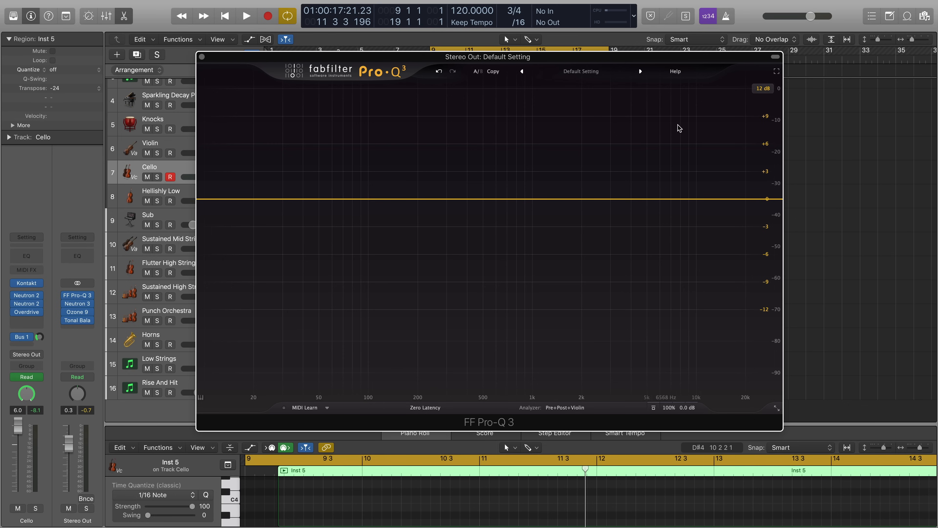
Show interactive help hints to read the explanation of the processing modes, and hide the hints again.
left_click(676, 72)
left_click(682, 92)
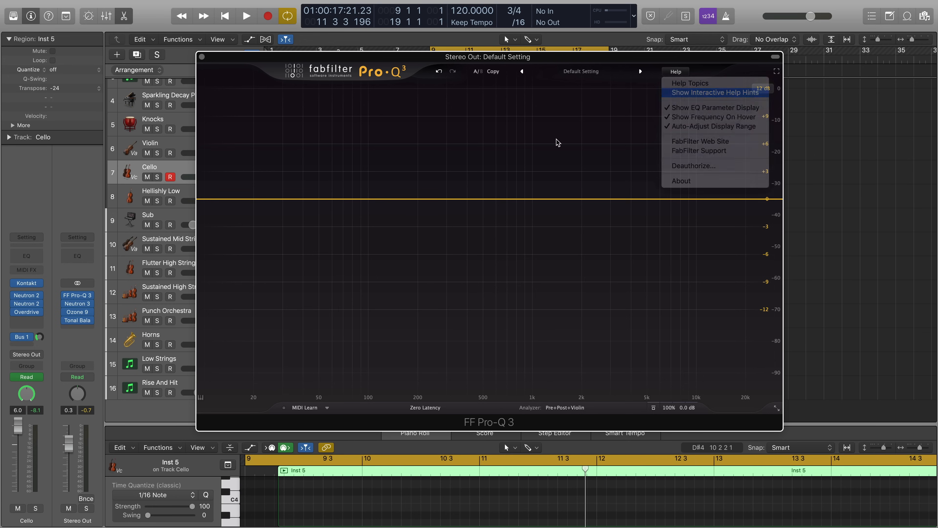
left_click(419, 408)
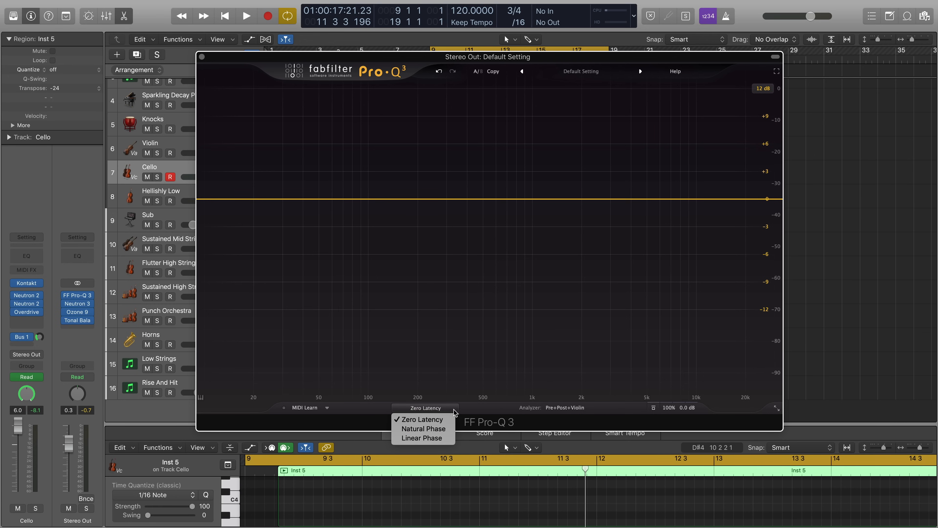
left_click(445, 412)
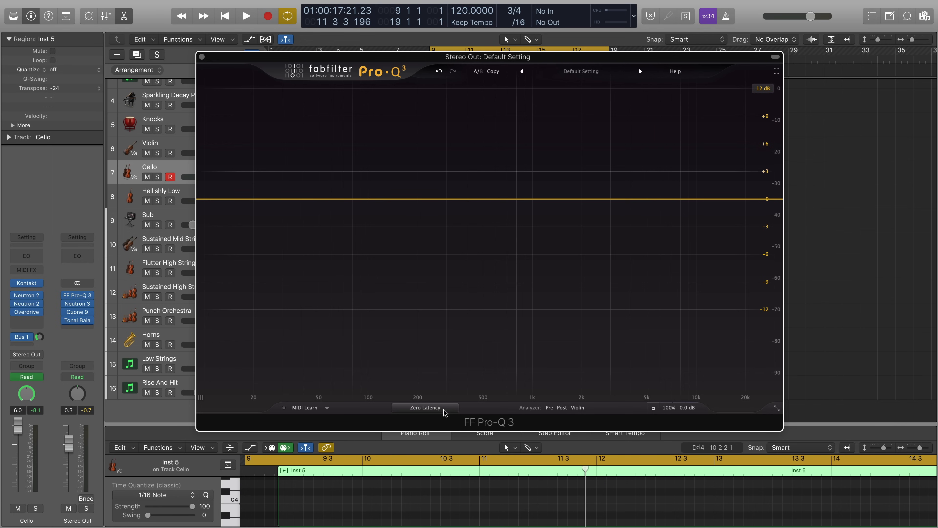
mouse_move(446, 412)
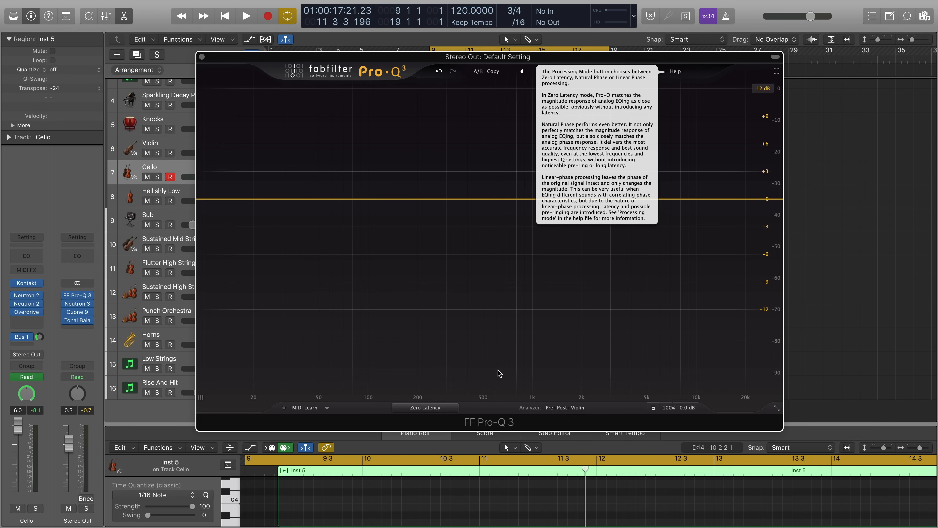
left_click(677, 72)
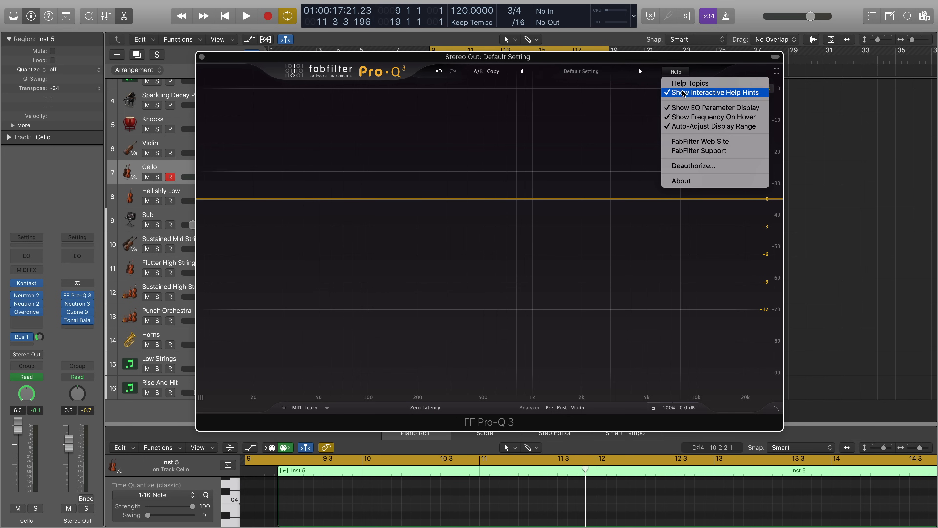
left_click(683, 93)
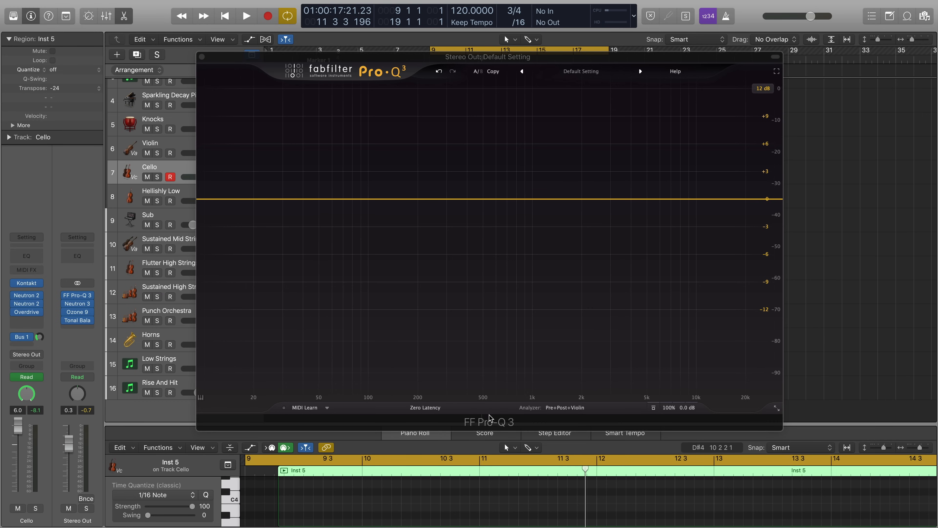
Disable the analyzer's Pre and Post spectrums, play the project briefly, and set the external spectrum to Off.
mouse_move(560, 410)
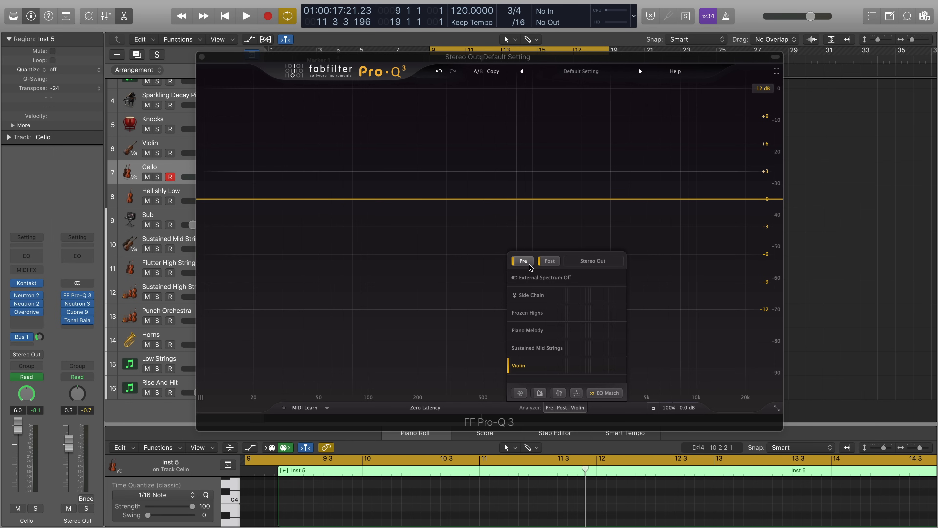
left_click(523, 261)
left_click(550, 261)
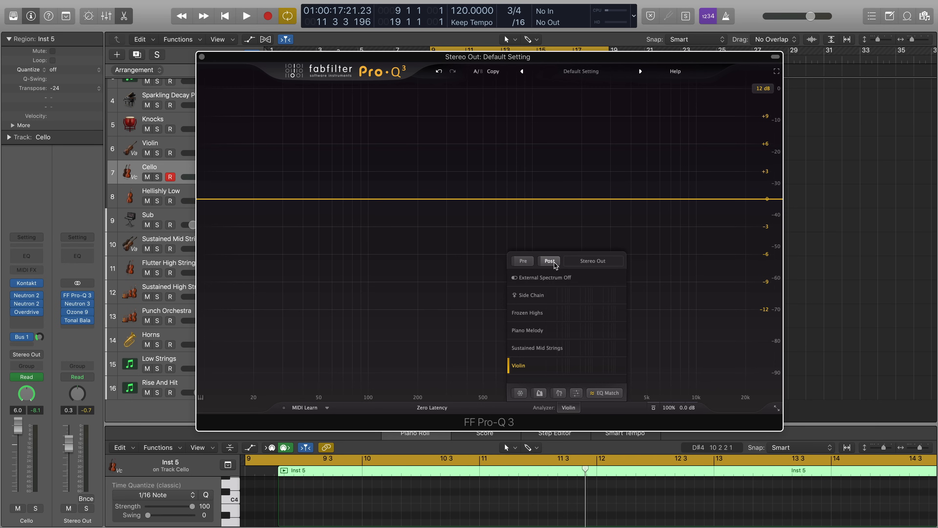
key("space")
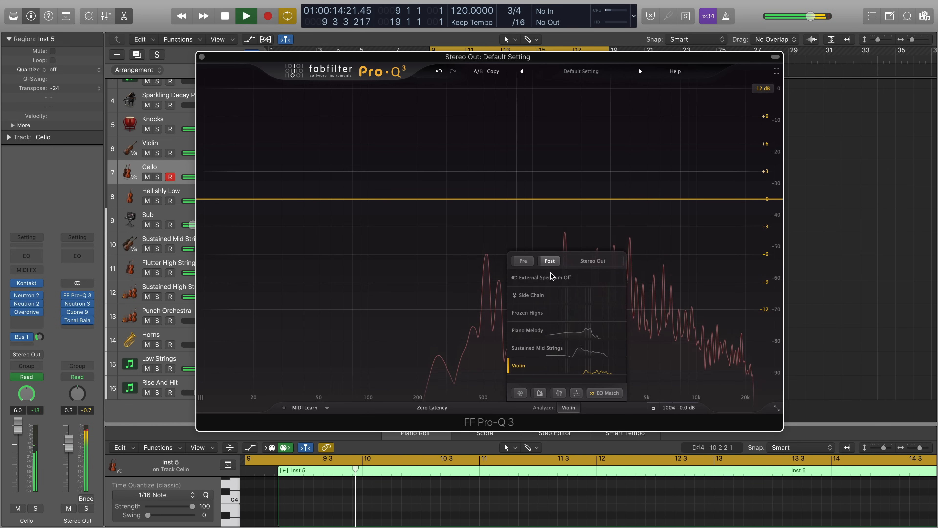
left_click(527, 281)
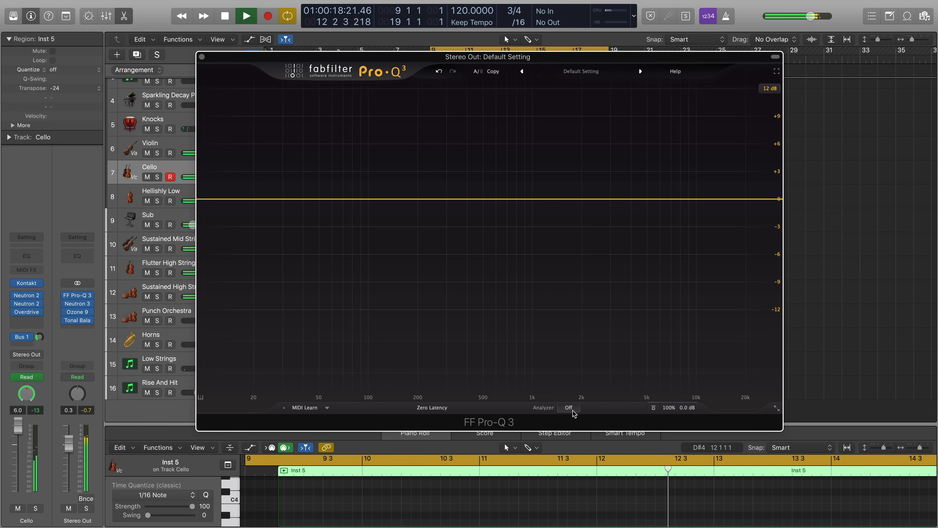
key("space")
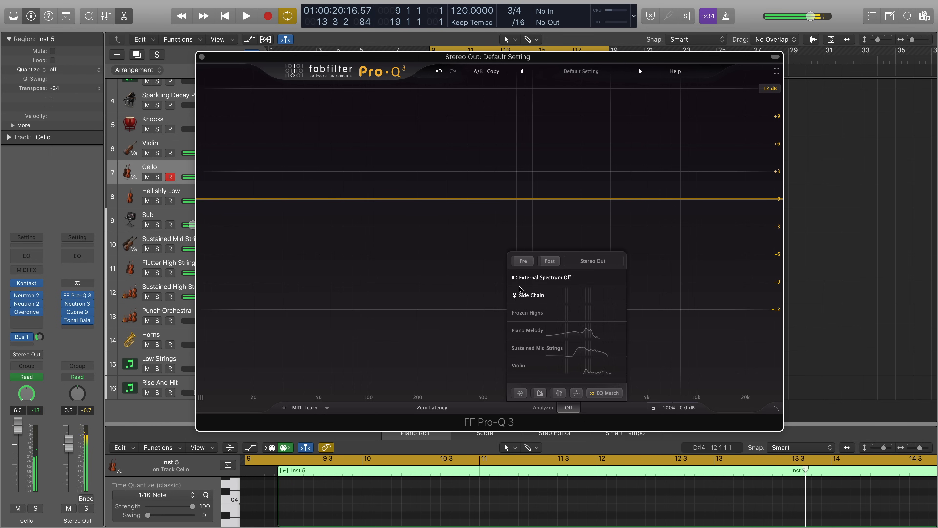
Play the project and switch the analyzer between Pre, Post and both spectrums, ending on Pre+Post.
left_click(523, 260)
key("space")
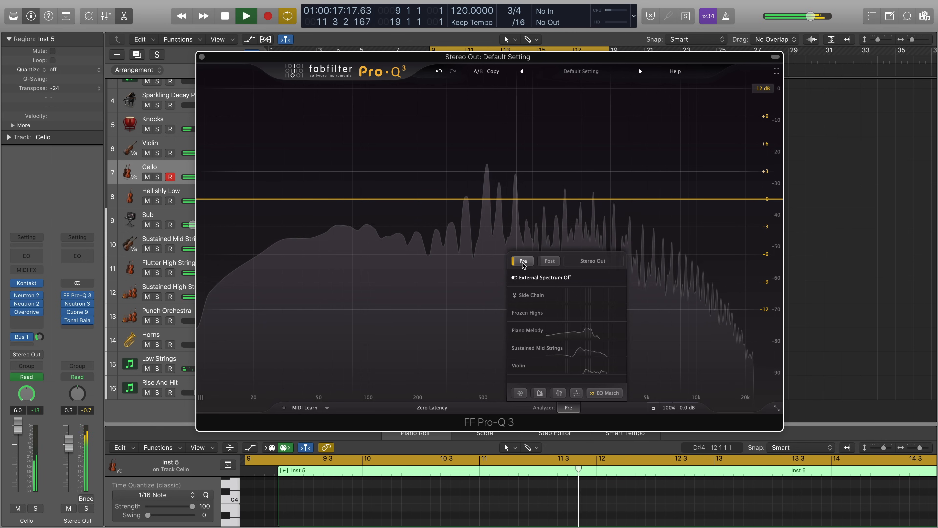
left_click(546, 262)
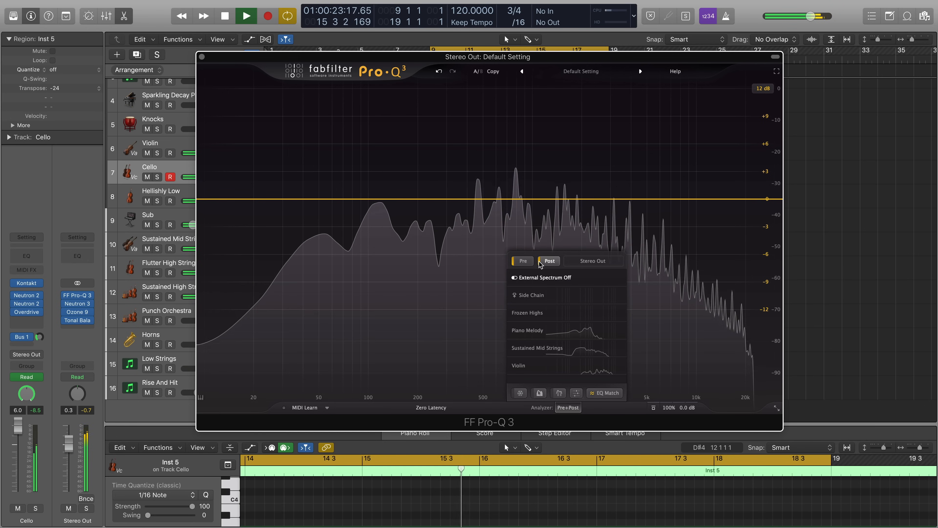
left_click(528, 262)
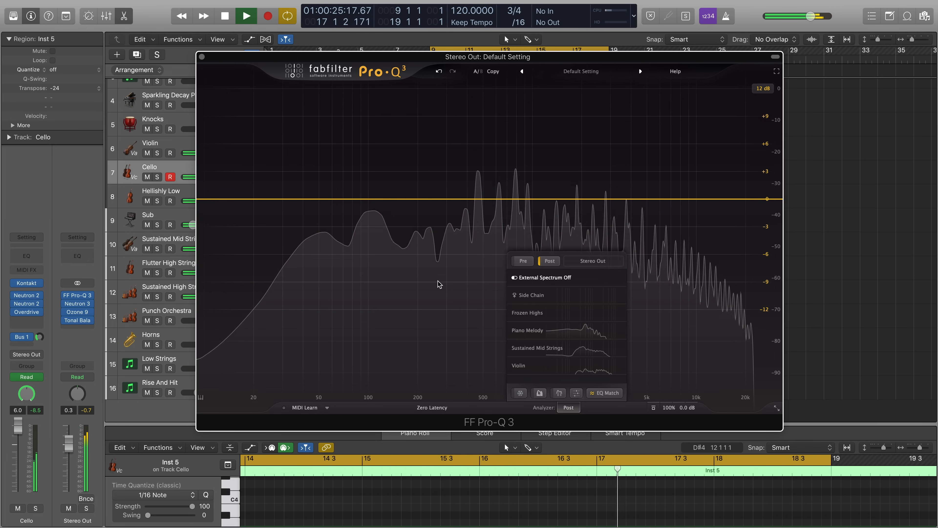
left_click(532, 261)
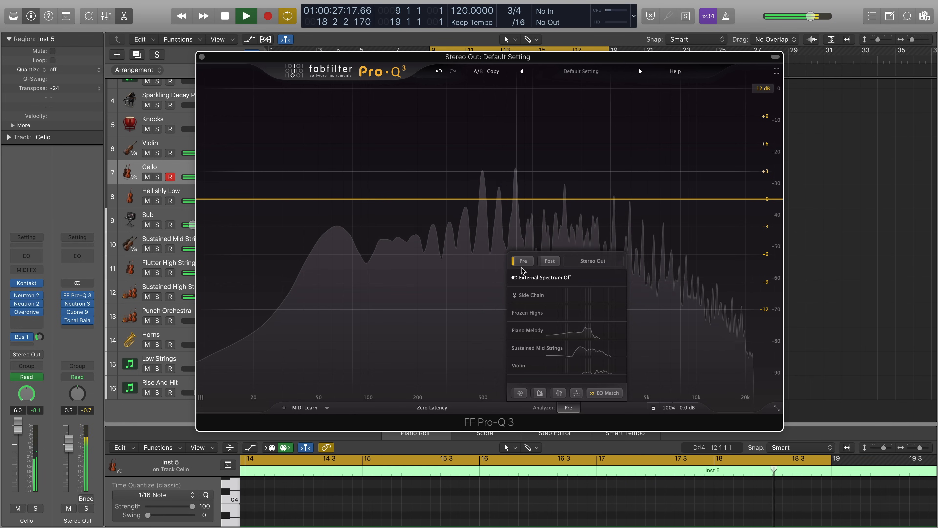
left_click(550, 261)
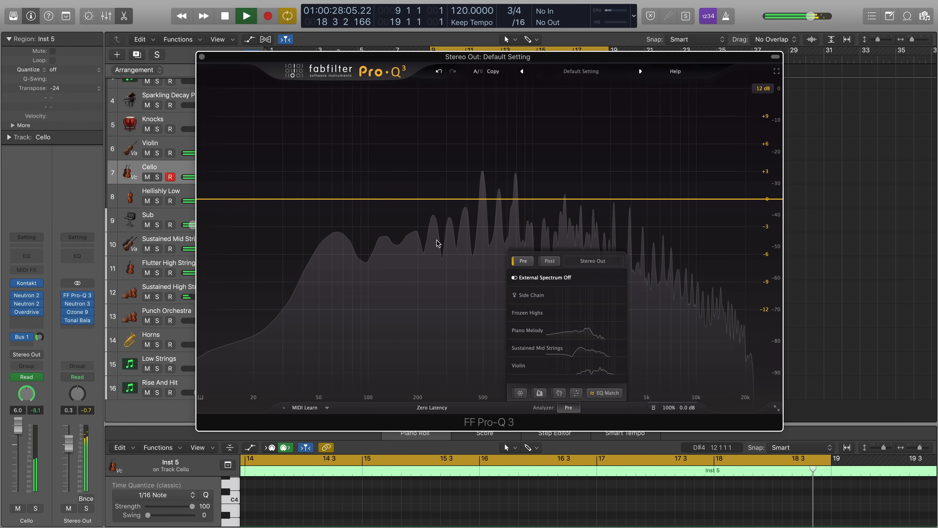
left_click(549, 261)
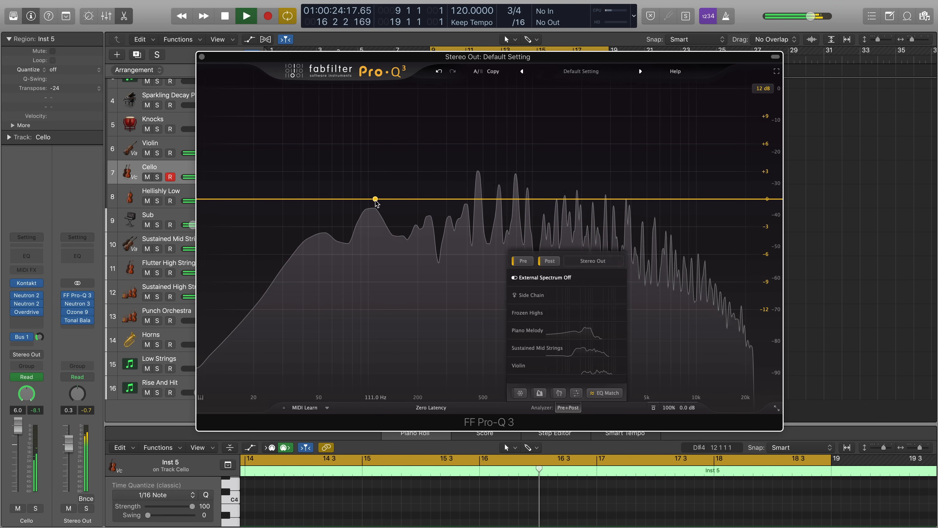
Add a bell cut at 106.55 Hz and -7.11 dB, and a bell boost at 1798.2 Hz and +6.51 dB.
left_click_drag(373, 199, 372, 264)
left_click_drag(565, 199, 562, 160)
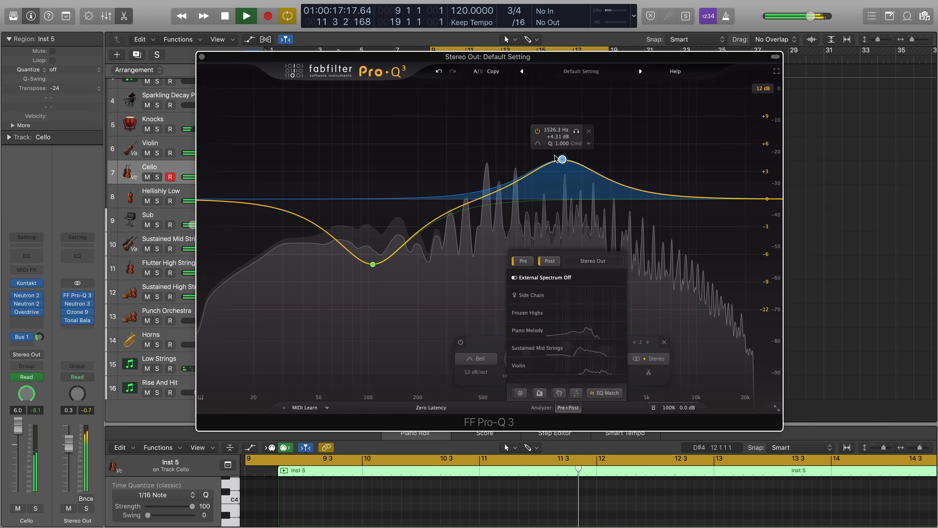
left_click_drag(562, 160, 574, 139)
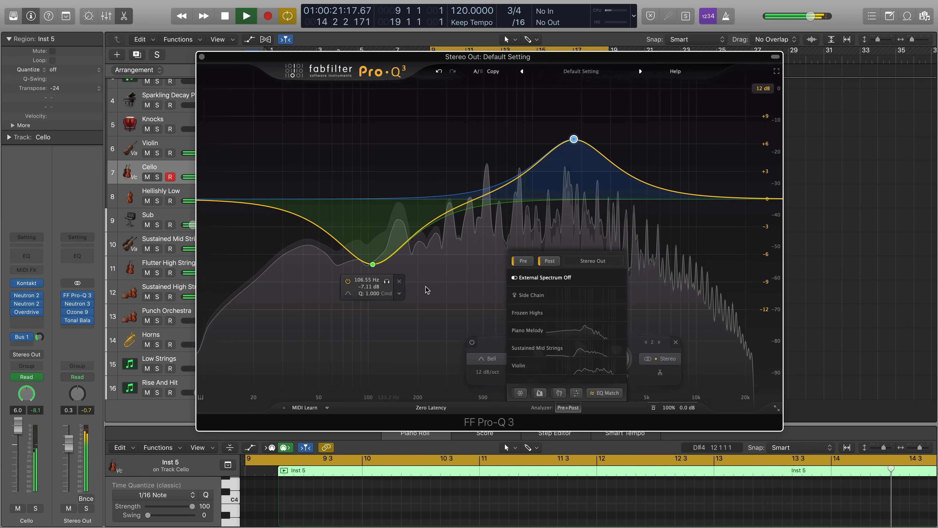
Compare the Pre-only and Post-only spectrums with the EQ bands active, return to Pre+Post, and stop playback.
left_click(551, 261)
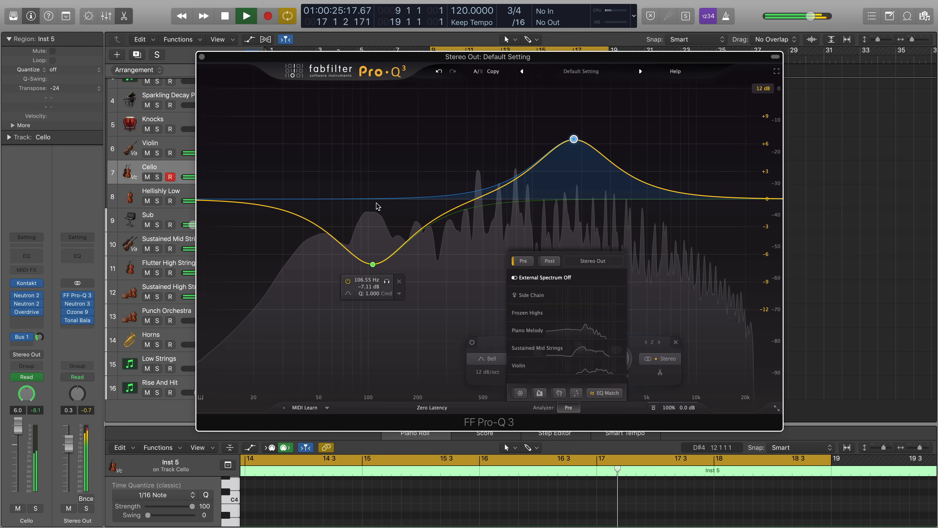
left_click(547, 262)
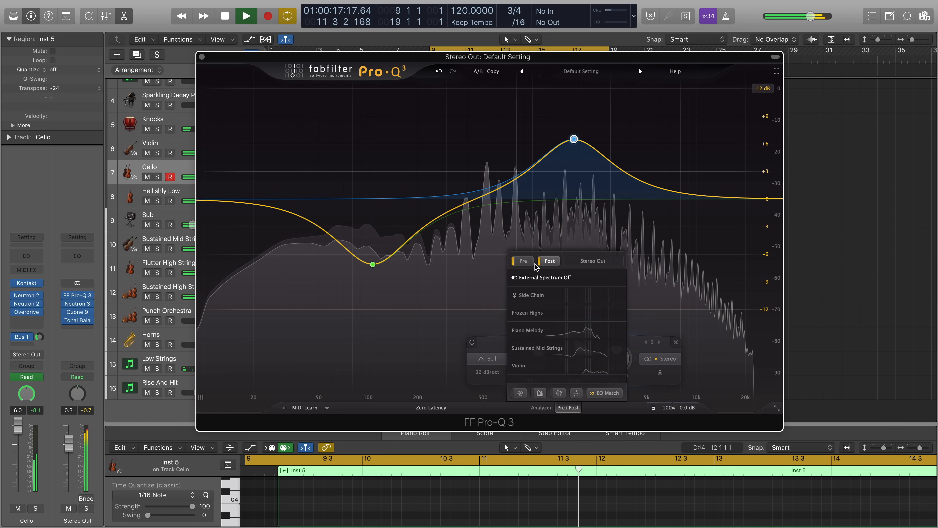
left_click(523, 261)
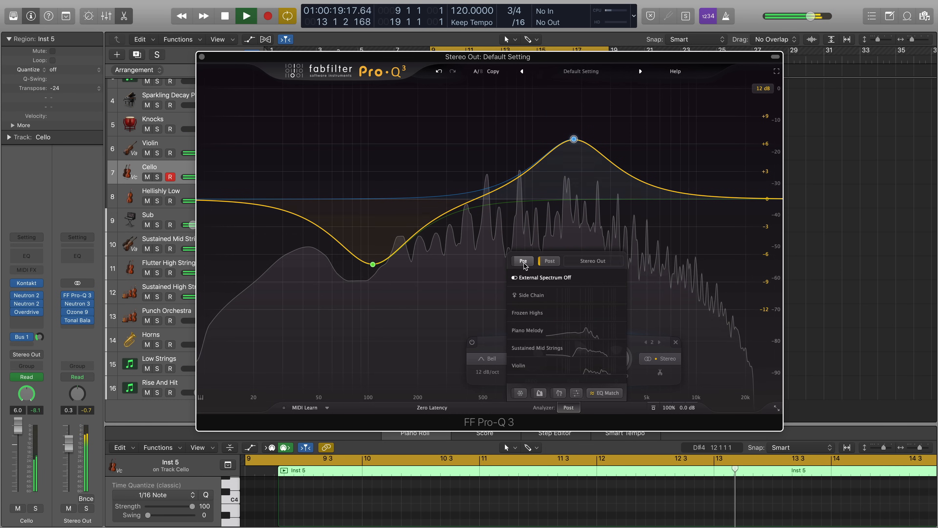
left_click(524, 261)
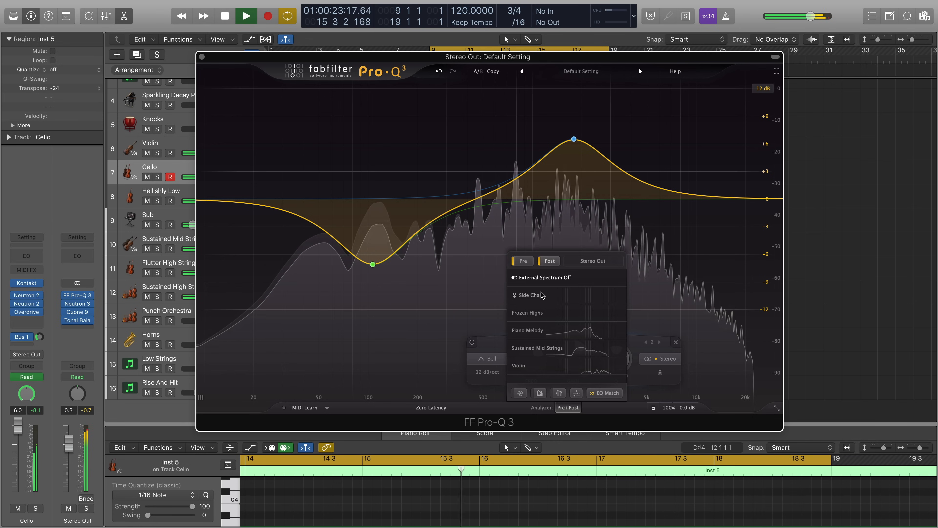
key("space")
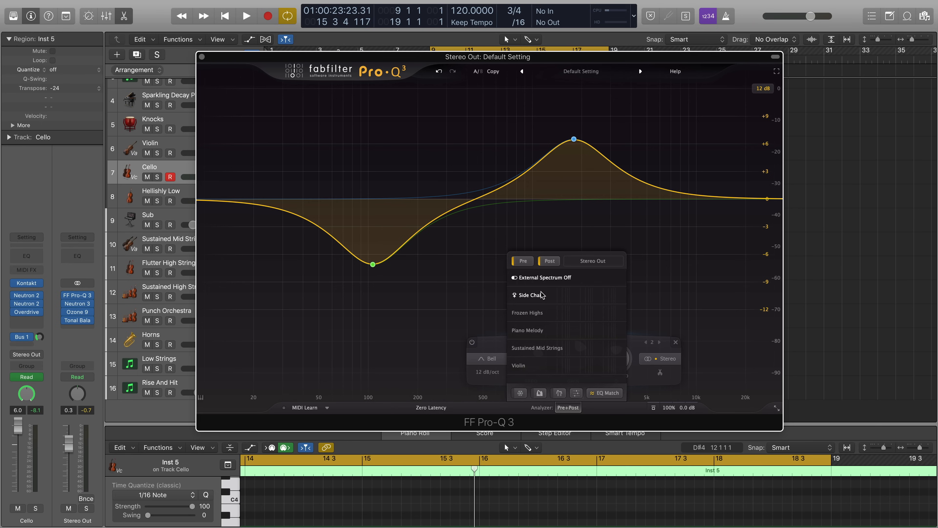
Narrow the 1798.2 Hz bell's bandwidth, and shift both bands slightly lower in frequency, with the cut at about 100 Hz.
mouse_move(575, 144)
scroll(574, 142, "up", 5)
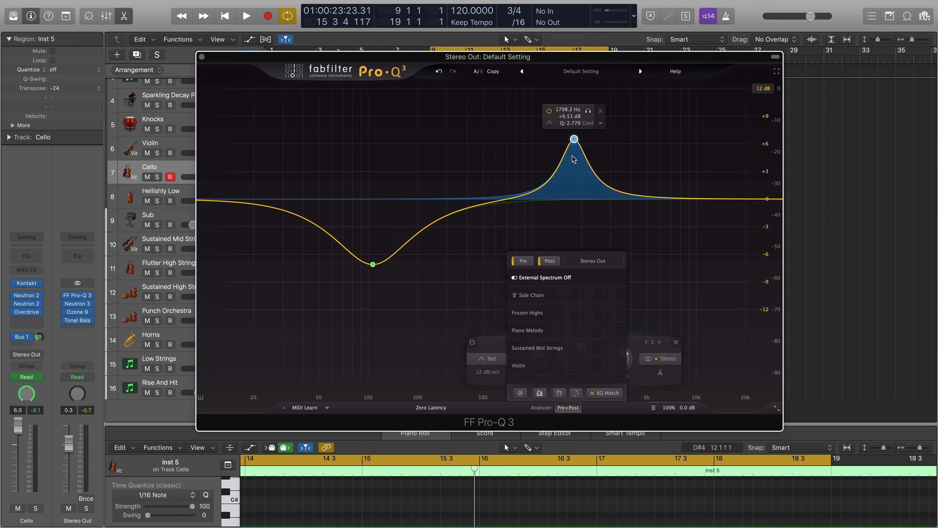
mouse_move(380, 263)
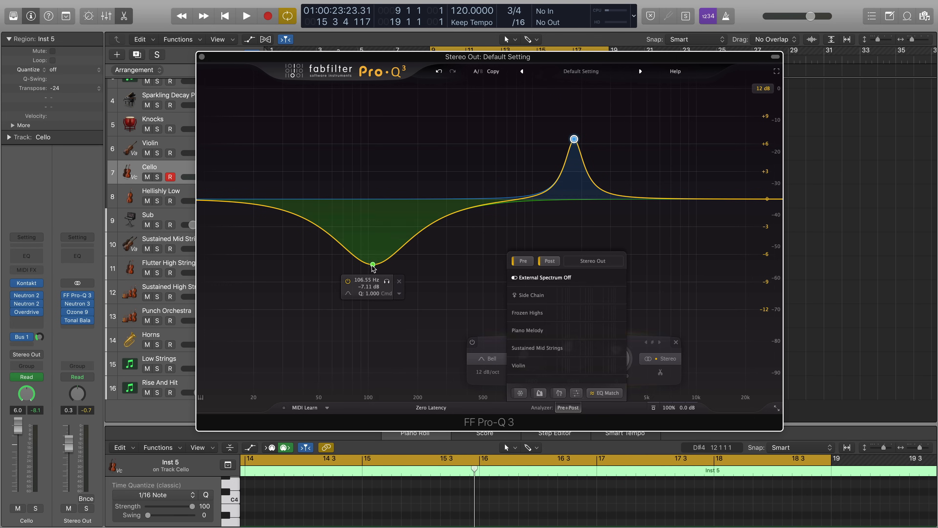
mouse_move(373, 266)
left_mouse_down()
mouse_move(373, 287)
mouse_move(368, 266)
left_mouse_up()
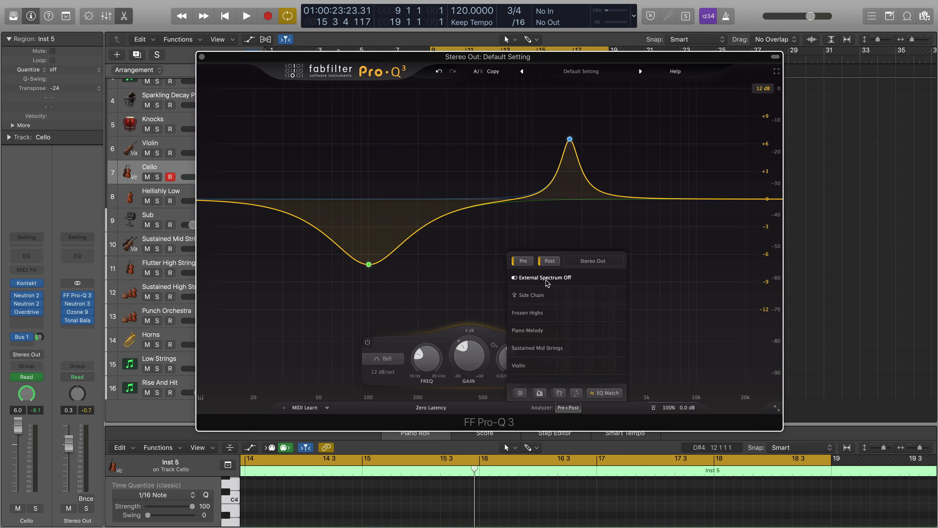
Play the project, cycle the analyzer's external spectrum through Side Chain, Frozen Highs and off to Piano Melody, and stop playback.
key("space")
left_click(536, 296)
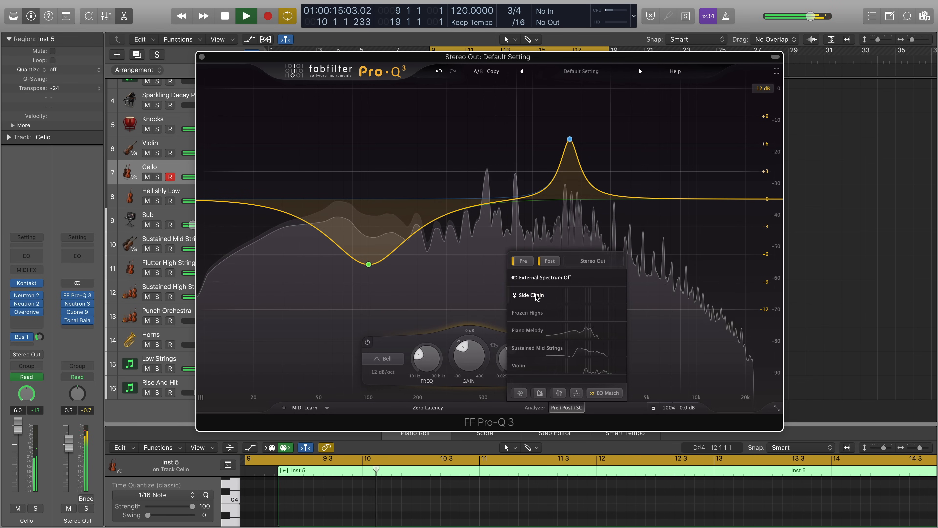
left_click(528, 313)
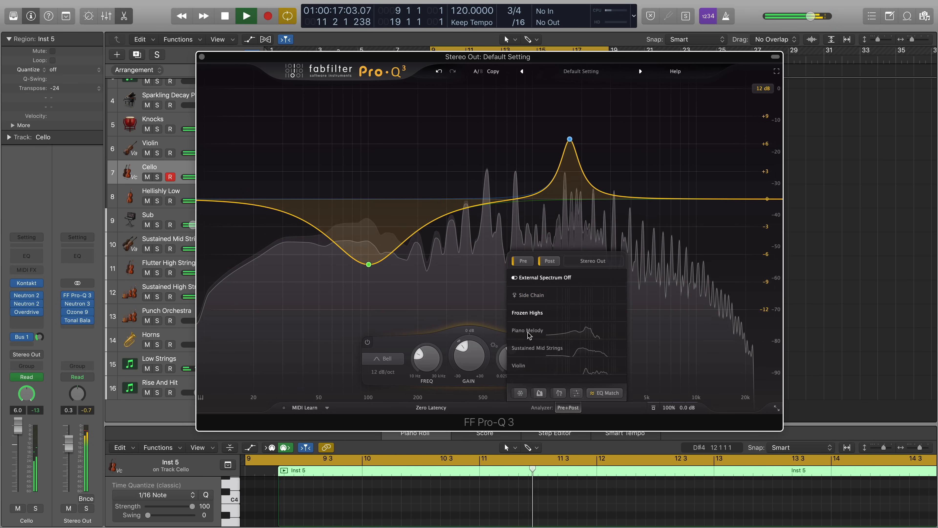
left_click(535, 277)
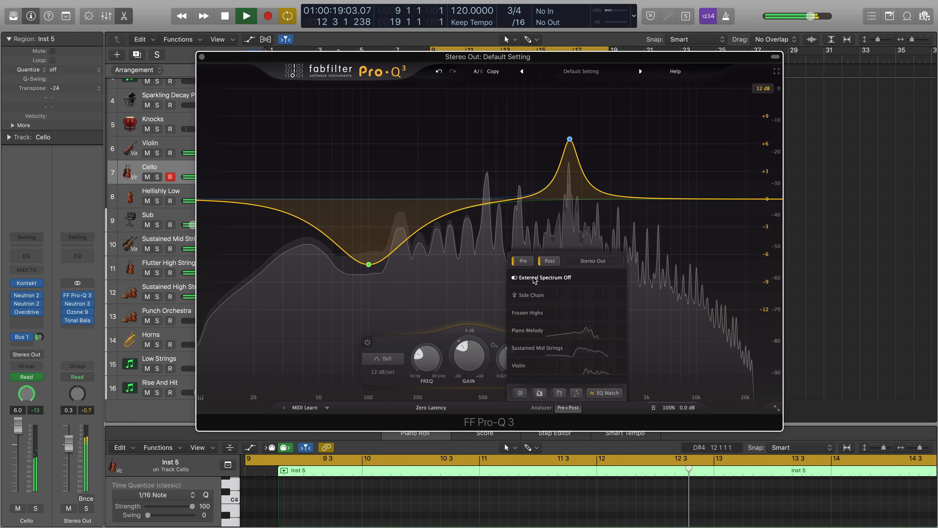
left_click(534, 331)
key("space")
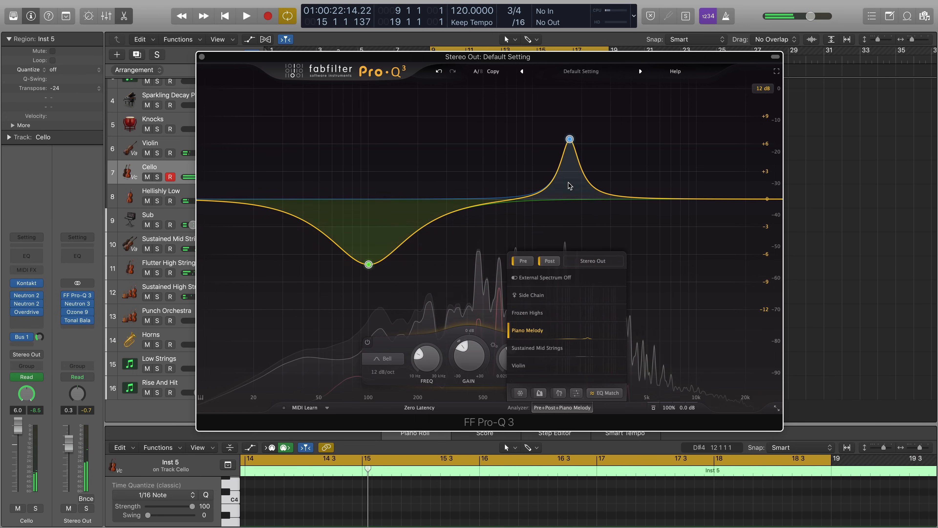
Reduce the gain of both EQ bands, with the cut at 112.81 Hz and -3.58 dB, and select the Piano Melody track.
left_click_drag(570, 139, 578, 169)
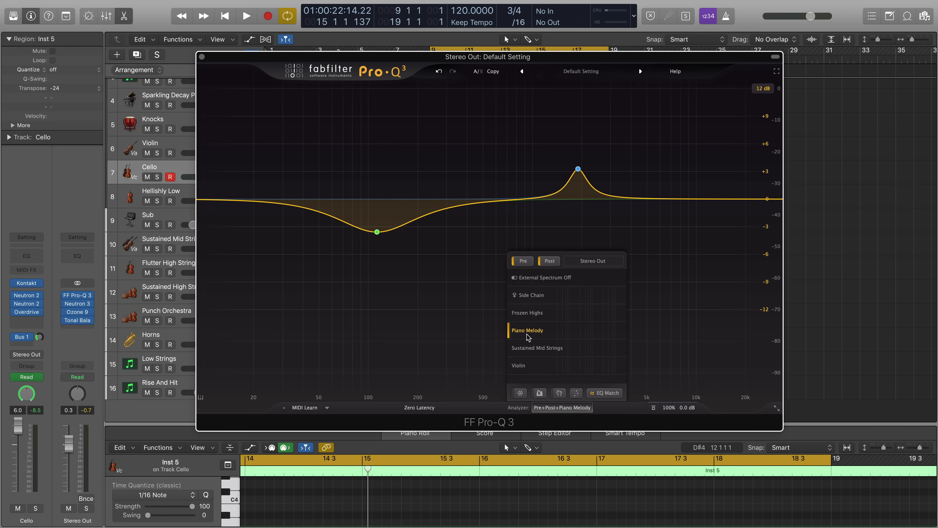
scroll(156, 162, "up", 3)
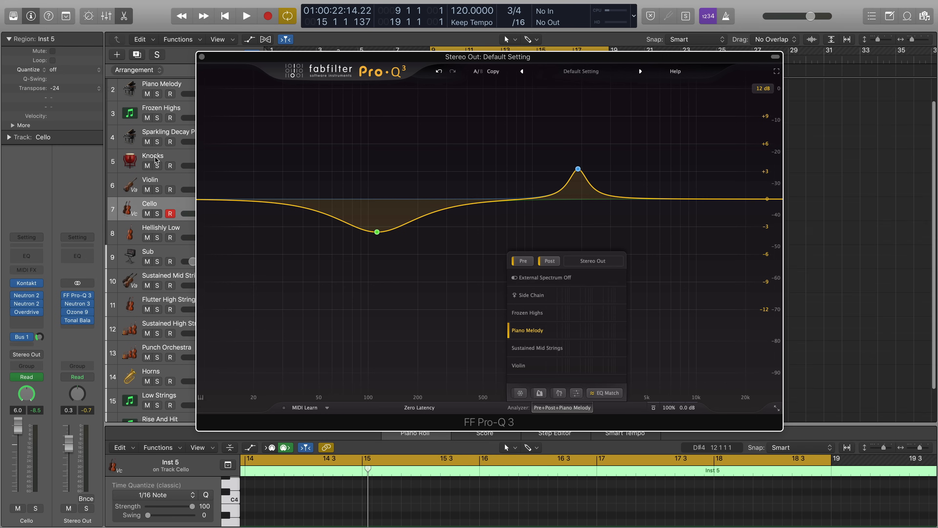
left_click(162, 98)
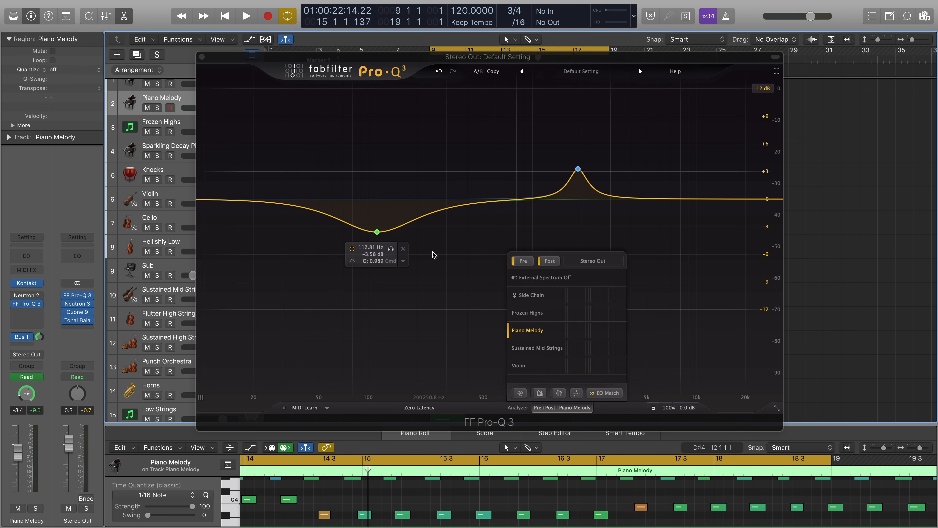
Play the project and overlay the Sustained Mid Strings and Violin external spectrums in turn on the stereo output's analyzer.
mouse_move(410, 248)
key("space")
left_click(526, 280)
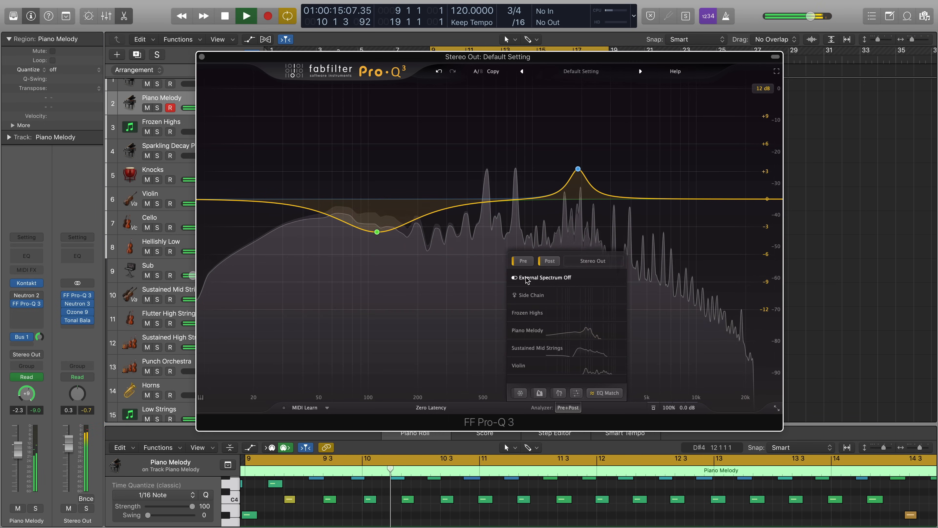
left_click(539, 349)
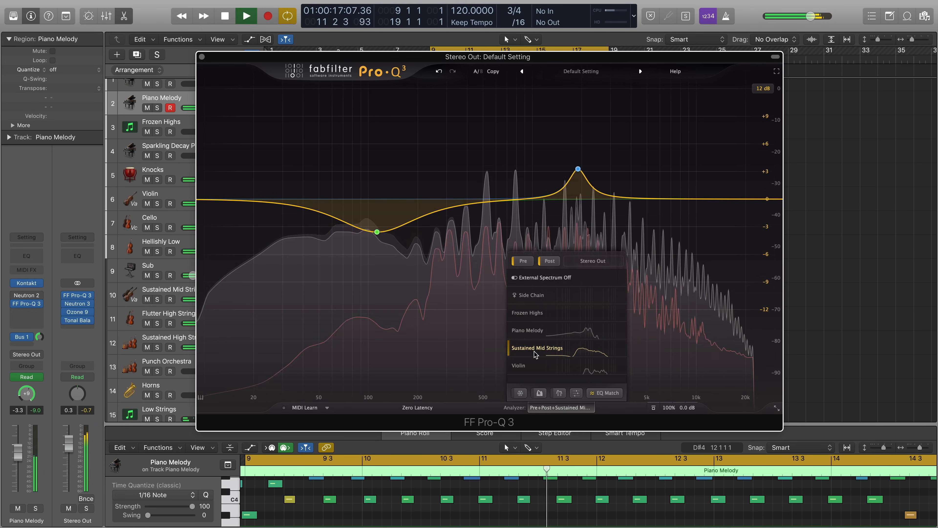
left_click(535, 366)
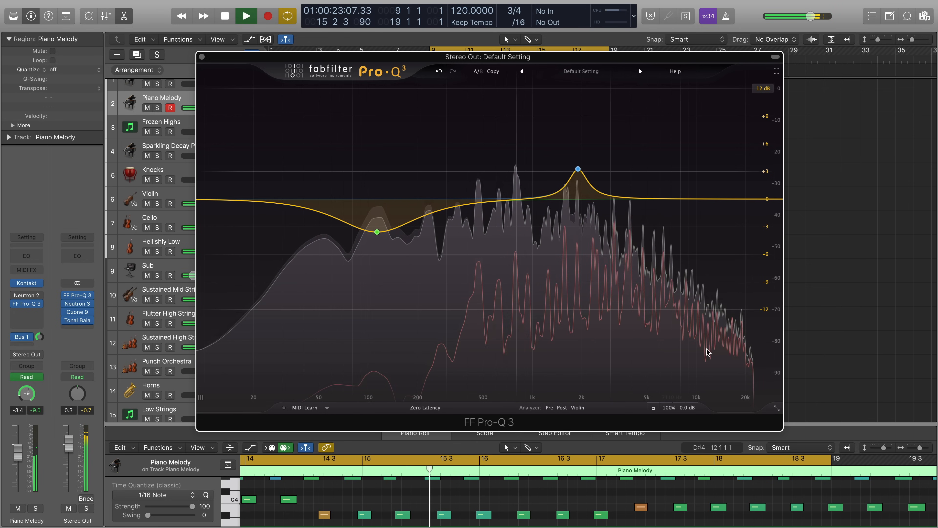
Compare the Sustained Mid Strings, Piano Melody, Frozen Highs and Side Chain spectrums, turn the external spectrum off, and stop playback.
mouse_move(573, 408)
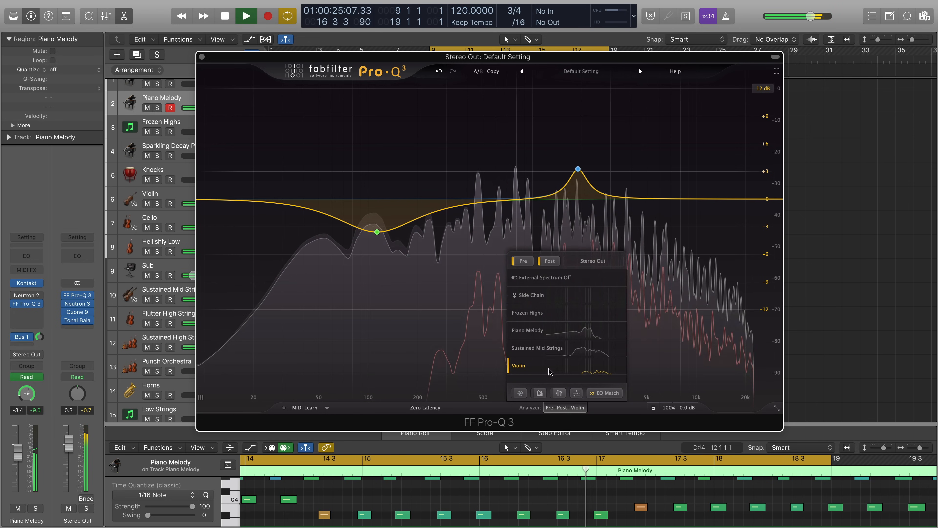
left_click(535, 348)
left_click(529, 333)
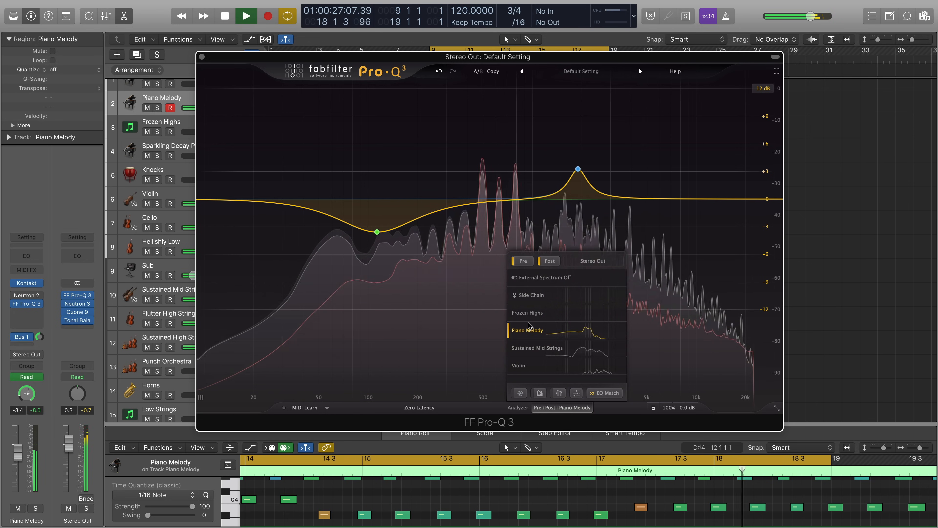
left_click(527, 315)
left_click(527, 299)
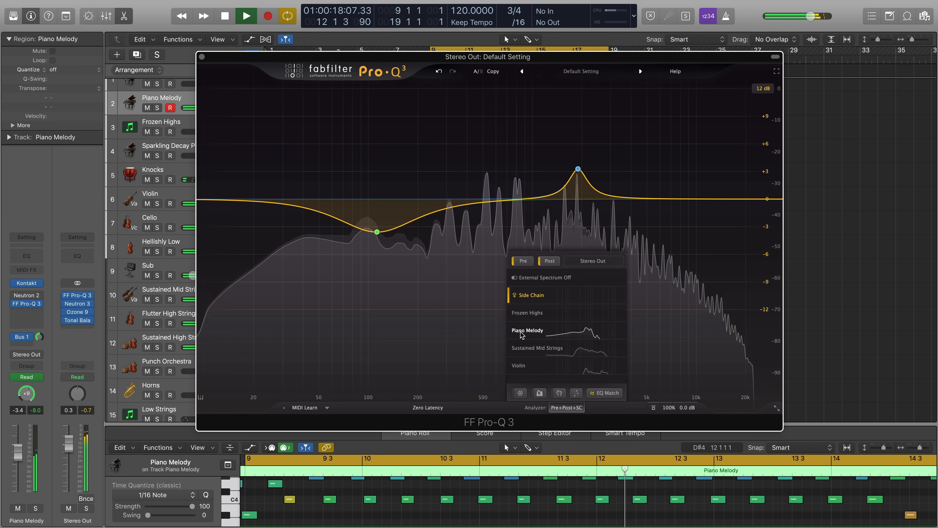
left_click(529, 331)
left_click(522, 351)
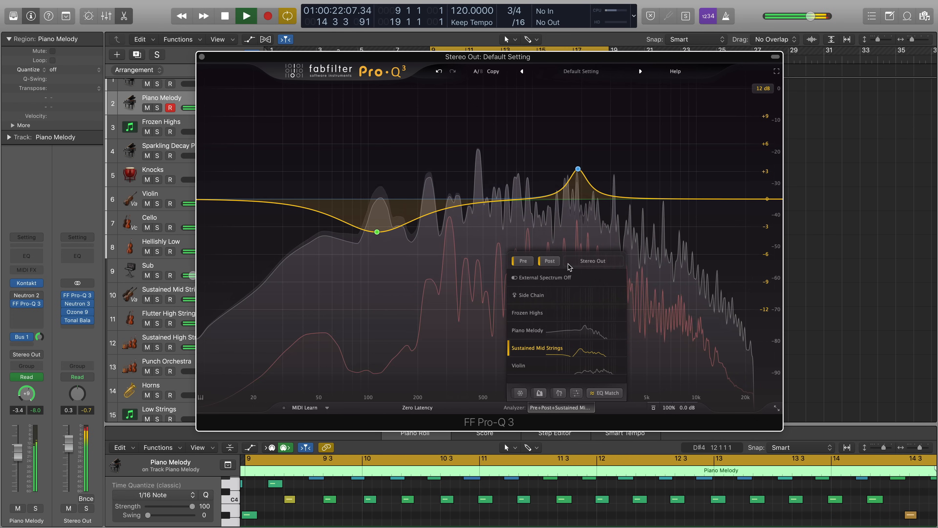
left_click(535, 283)
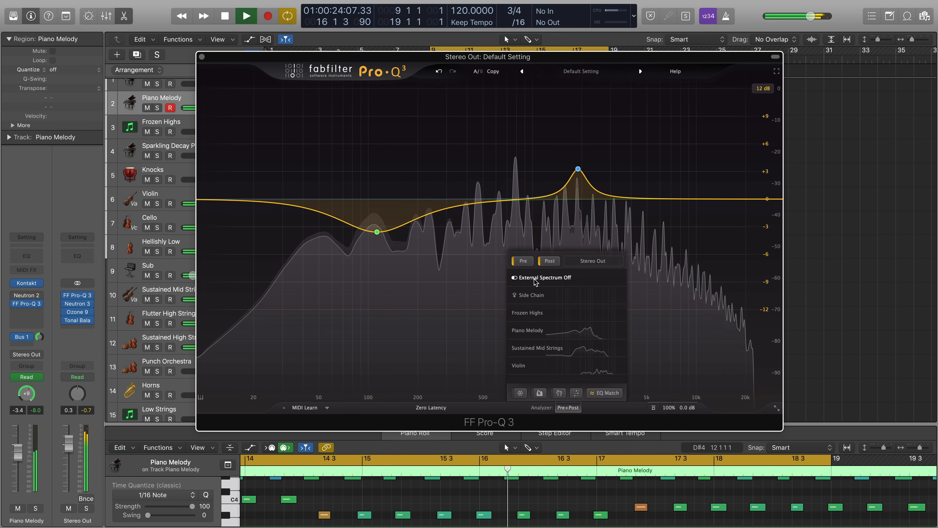
key("space")
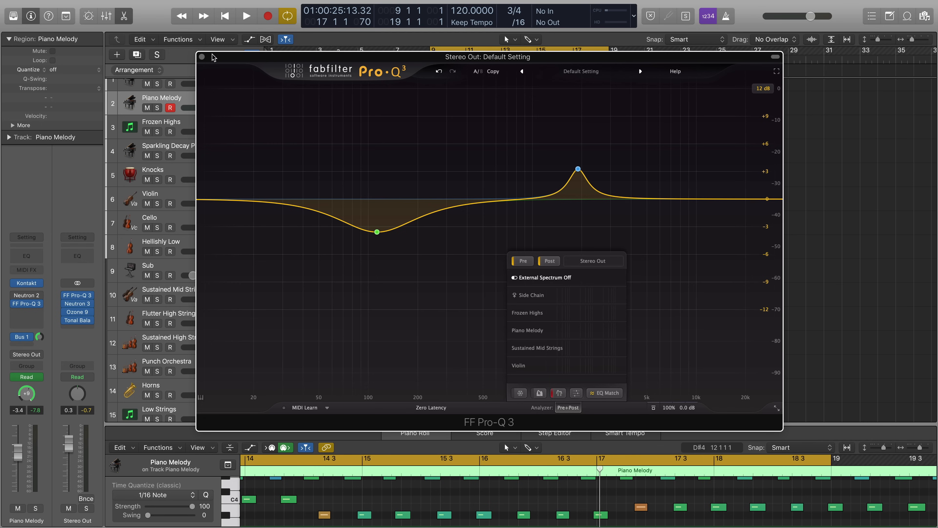
Reset the stereo output's EQ to the Default Setting preset and close its window.
left_click(201, 57)
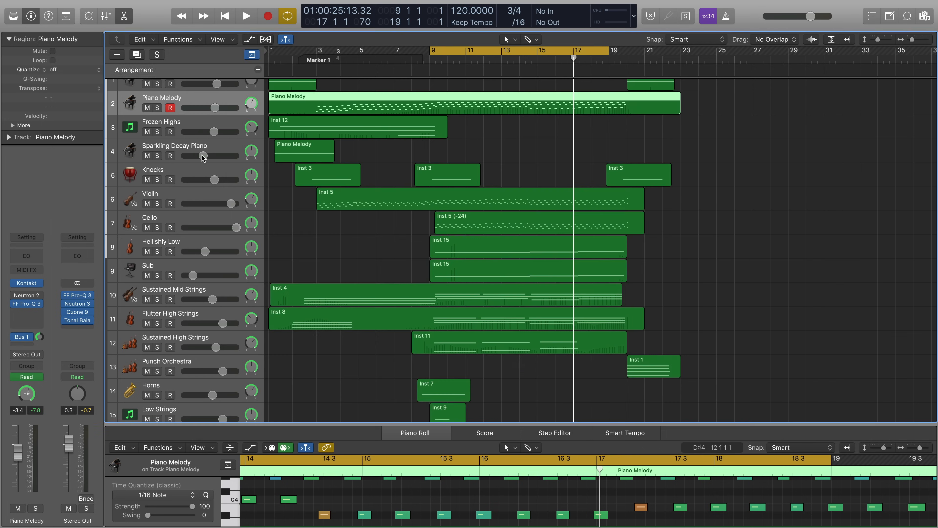
left_click(79, 296)
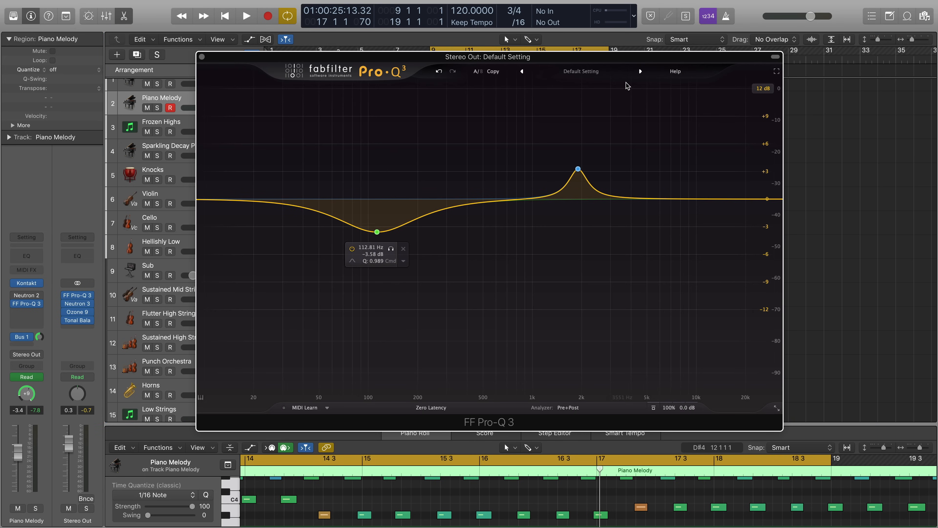
left_click(641, 72)
left_click(521, 72)
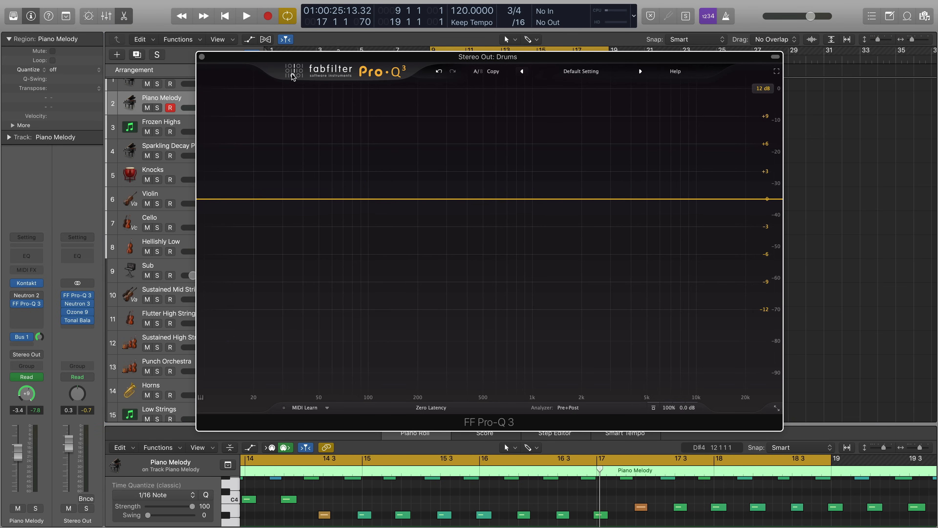
left_click(201, 57)
Solo the Piano Melody track, start playback, and solo the Violin track as well.
scroll(171, 122, "up", 1)
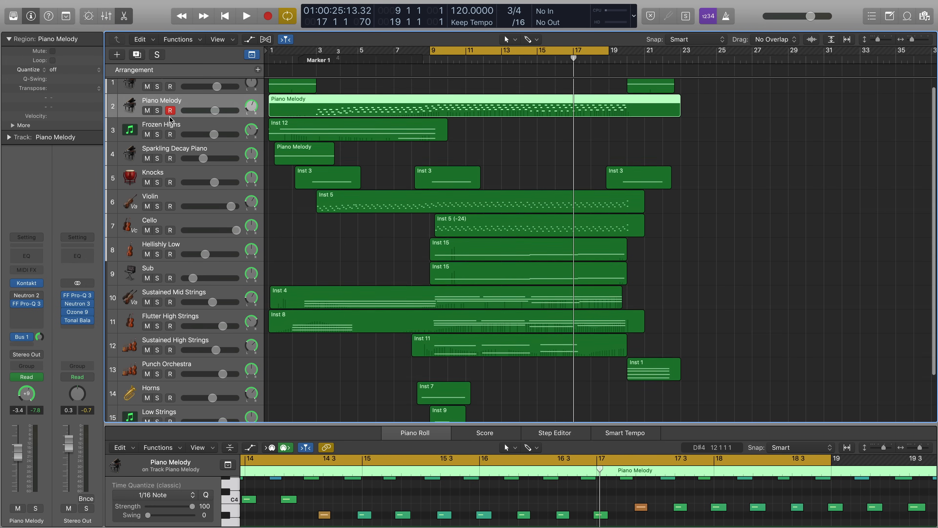
left_click(157, 117)
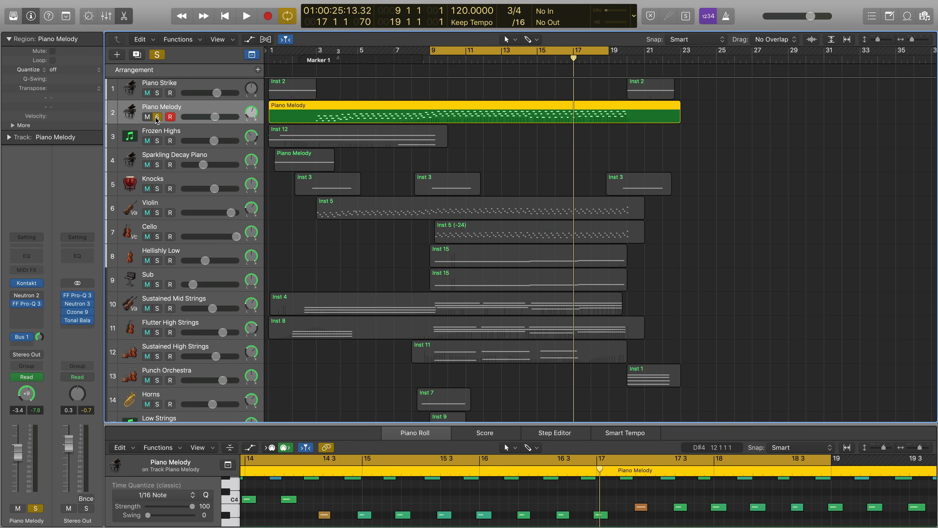
key("space")
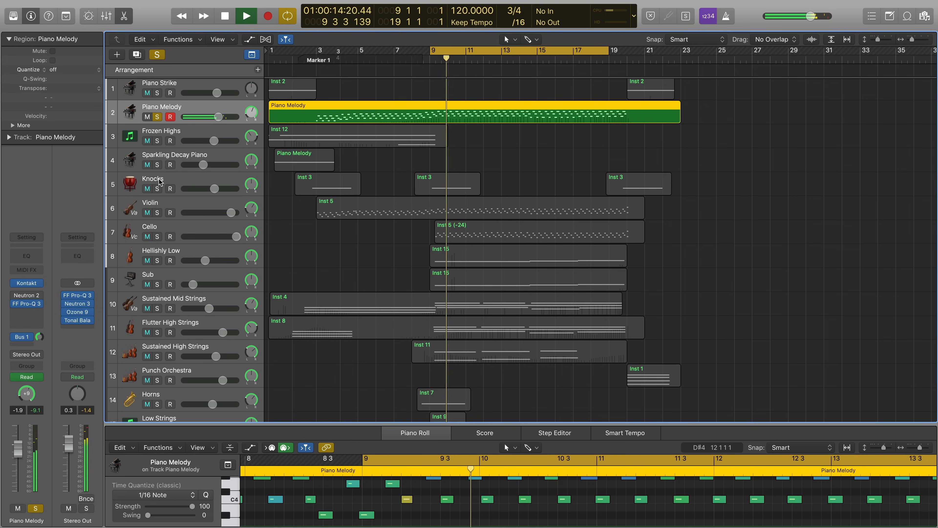
left_click(158, 213)
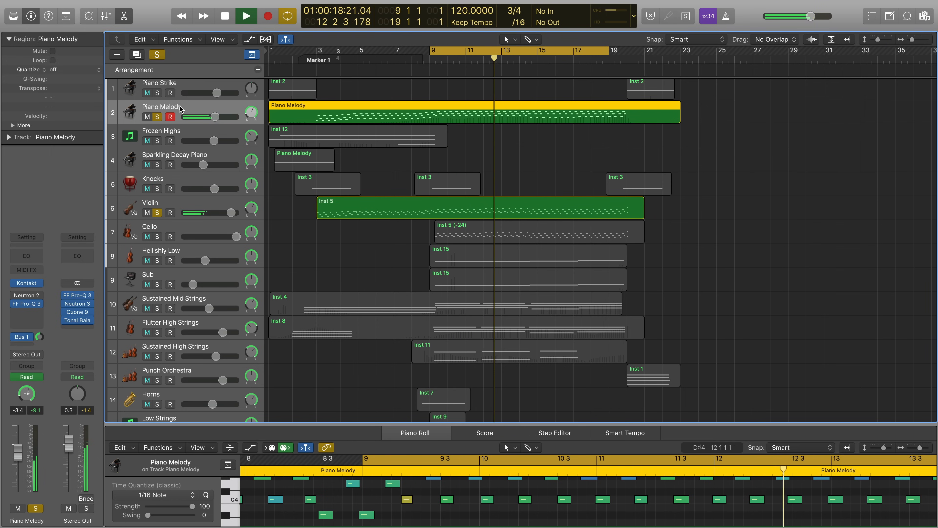
On Piano Melody's Pro-Q 3, overlay the Violin external spectrum, show spectrum collisions, and move the EQ window clear of the track names.
left_click(24, 307)
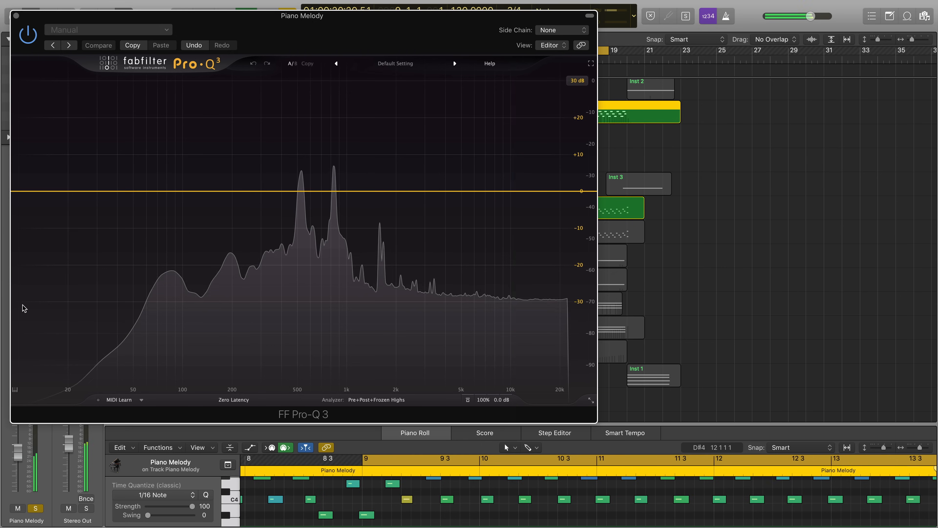
left_click(372, 404)
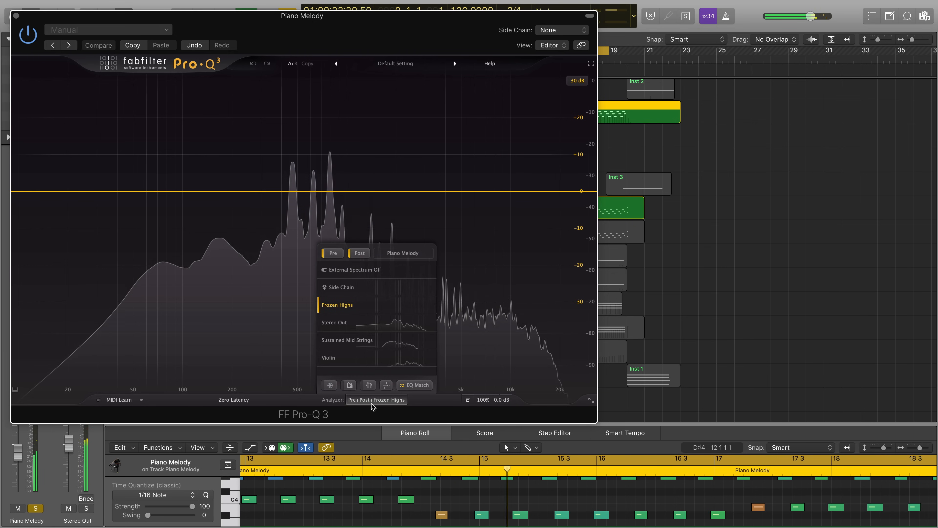
left_click(366, 364)
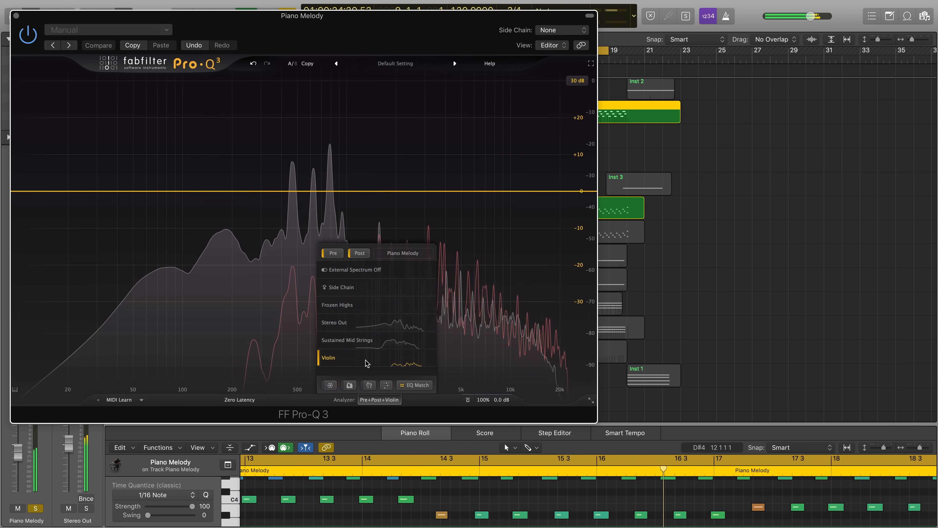
left_click(369, 386)
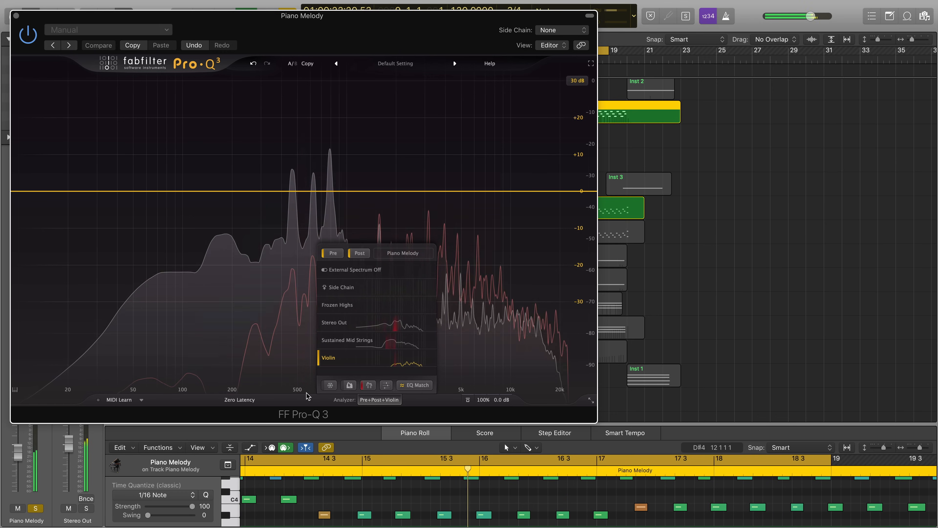
left_click(374, 400)
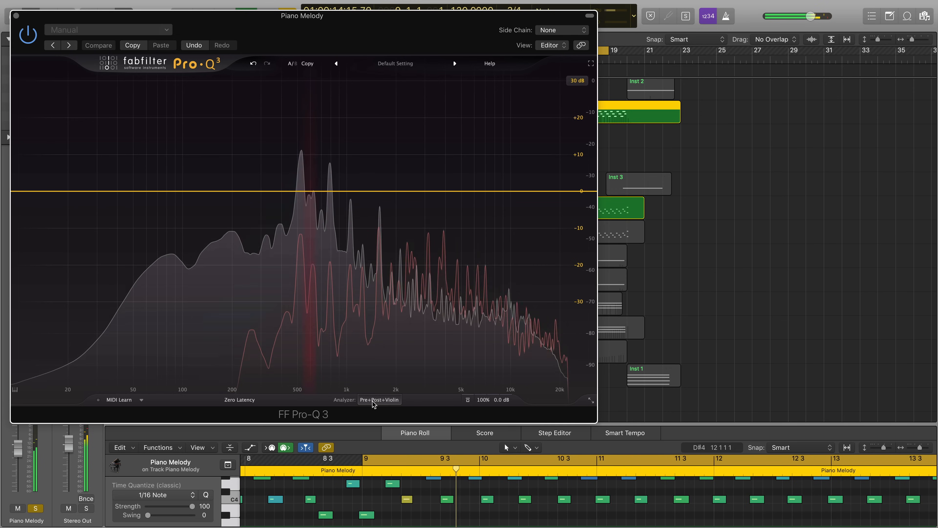
left_click_drag(366, 33, 586, 46)
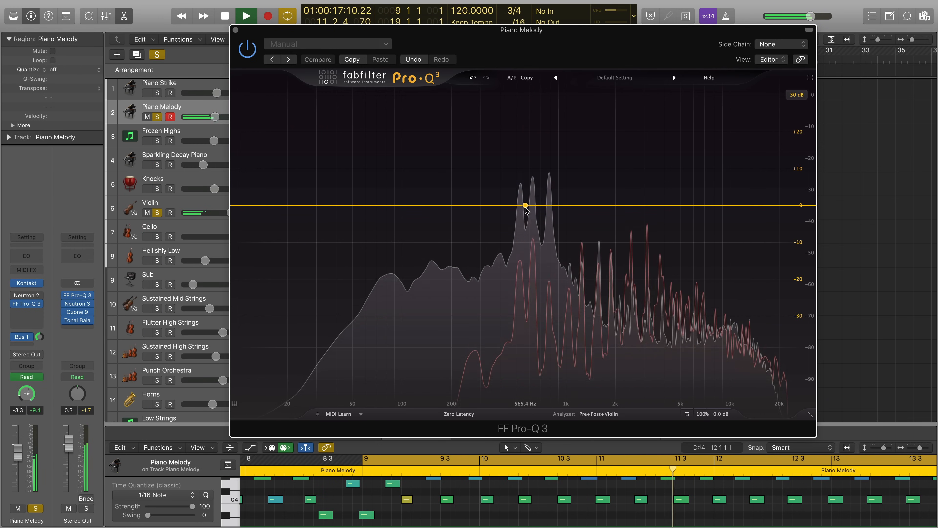
Try a bell cut at 538.49 Hz, -15.68 dB and Q 6.184 on Piano Melody, delete the band, and stop playback.
left_click_drag(525, 205, 522, 245)
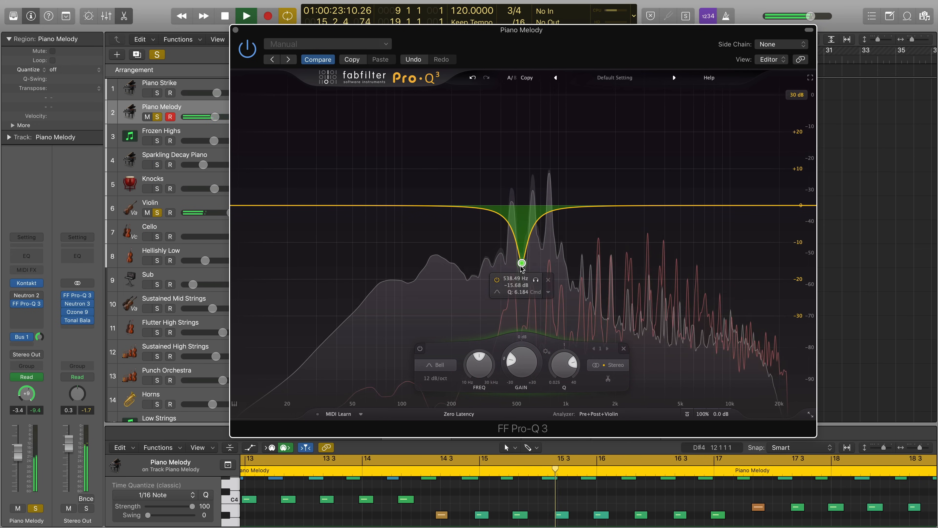
left_click(623, 348)
key("space")
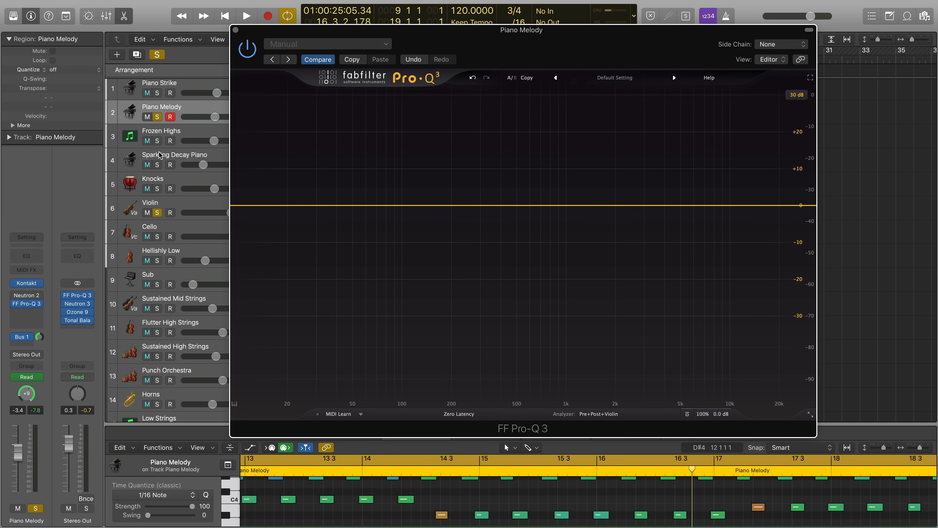
Select the Violin track and open its Pro-Q 3 alongside the Piano Melody EQ.
left_click(183, 207)
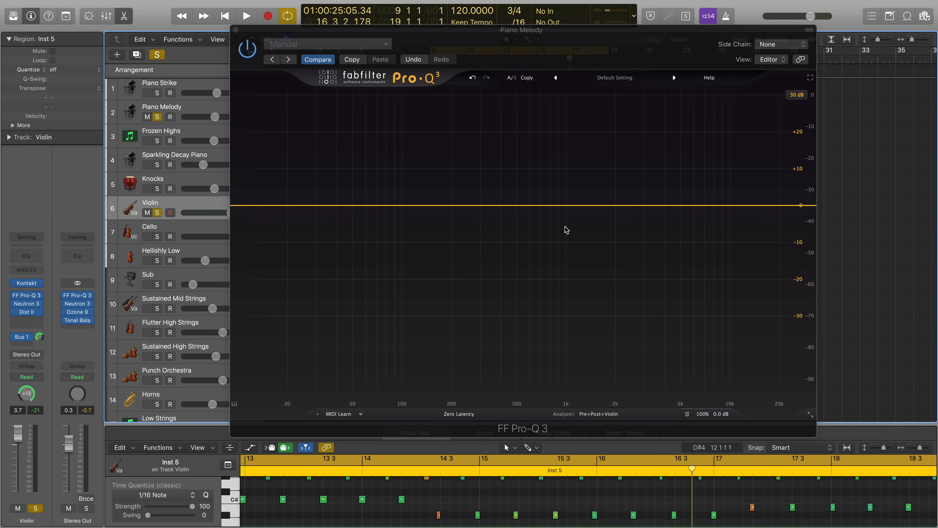
left_click(198, 111)
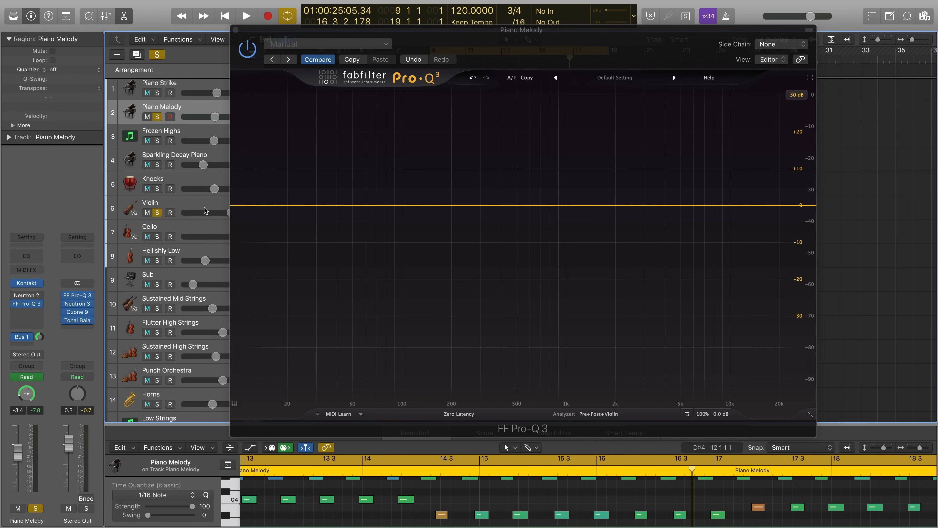
left_click(148, 206)
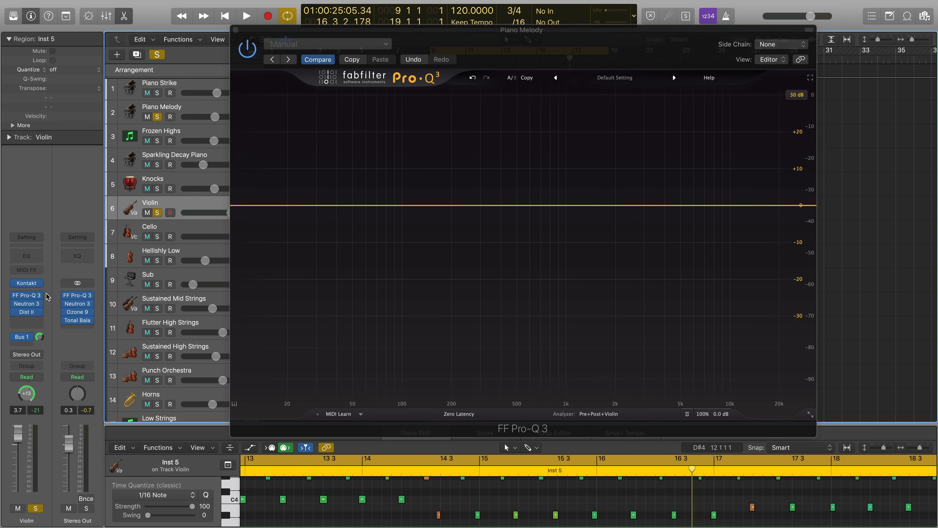
left_click(26, 296)
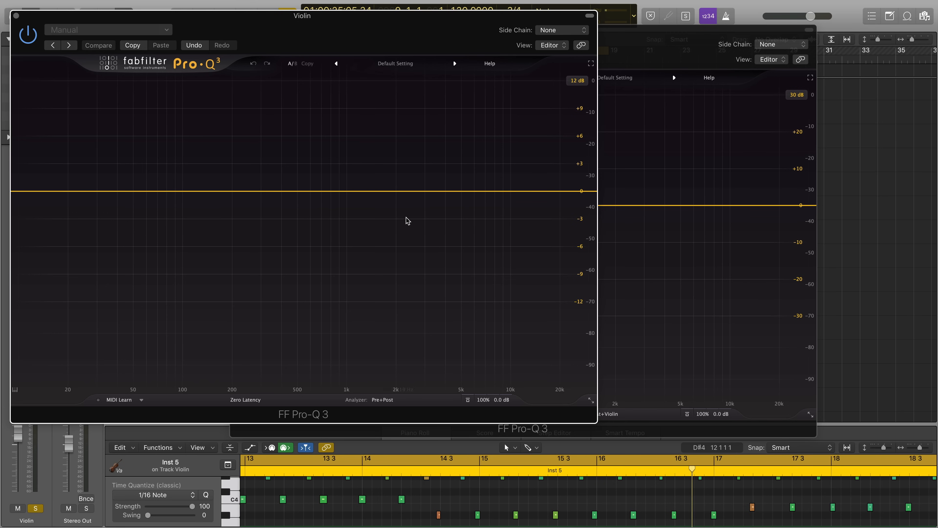
Start playback and overlay the Piano Melody external spectrum on the Violin track's EQ.
key("space")
left_click(392, 401)
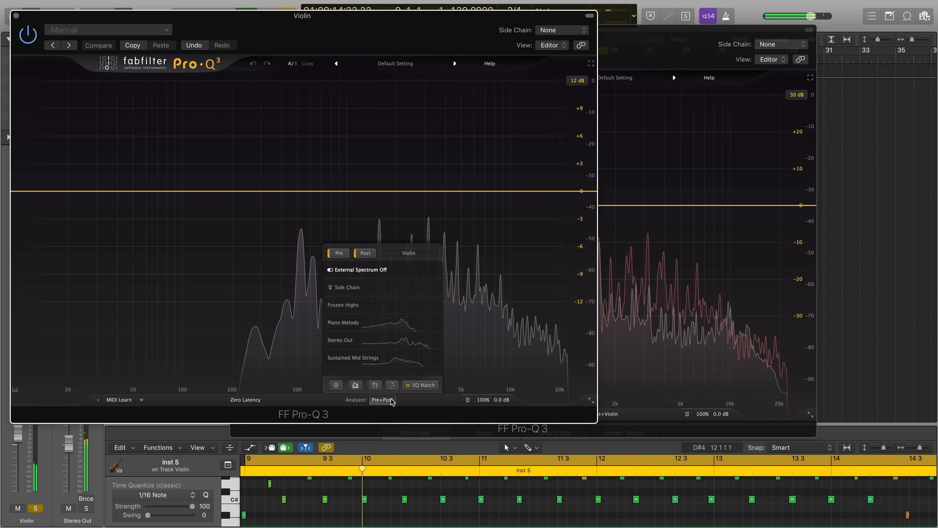
left_click(367, 324)
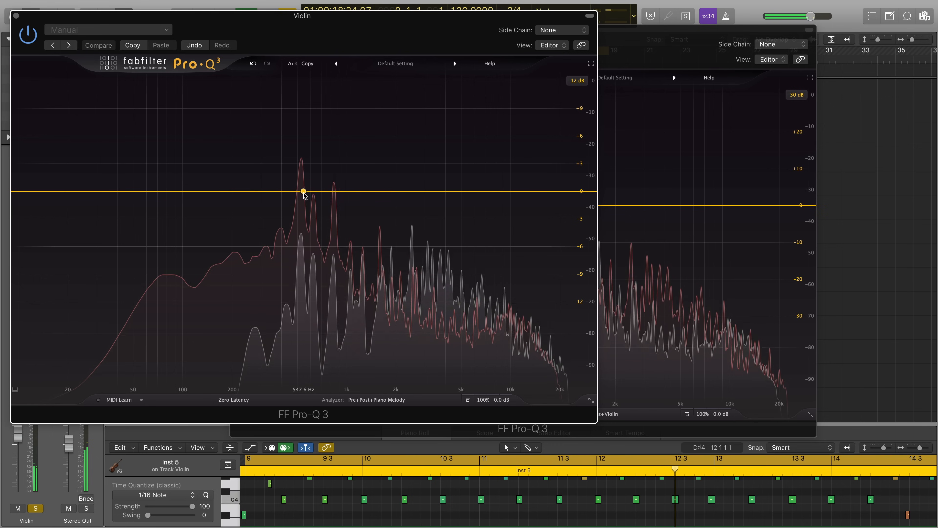
Try a bell cut of about 12 dB near 547 Hz on the Violin EQ, and return it to the Default Setting preset.
left_click_drag(304, 191, 303, 301)
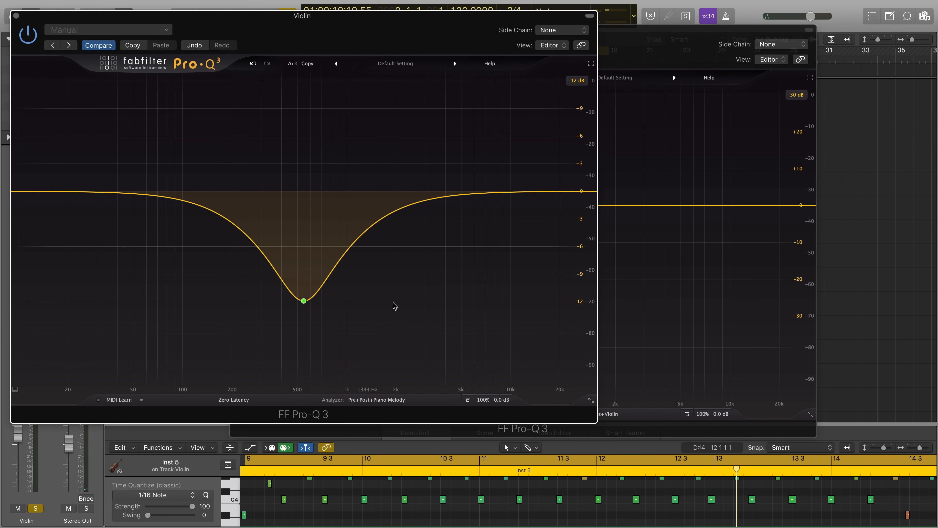
left_click(455, 63)
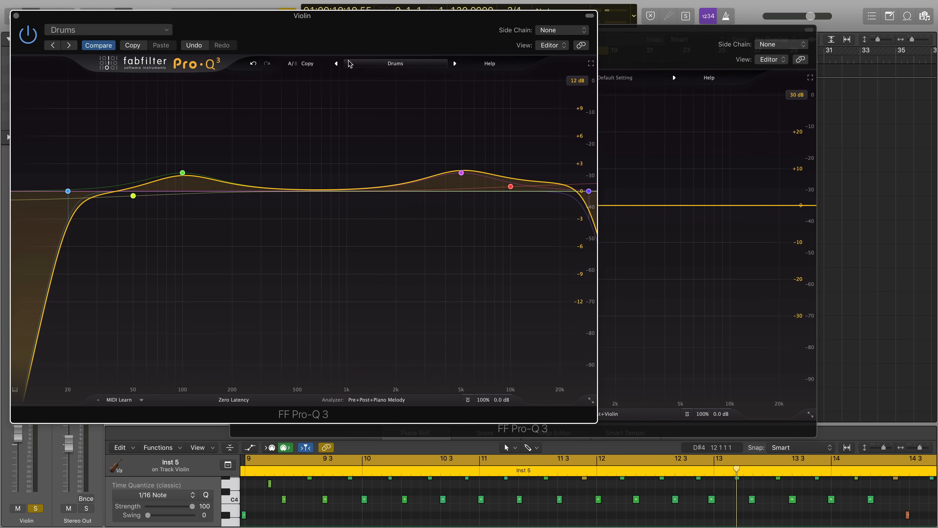
left_click(336, 63)
Close the Violin and Piano Melody EQ windows and open the Pro-Q 3 on the Stereo Out channel.
left_click(16, 16)
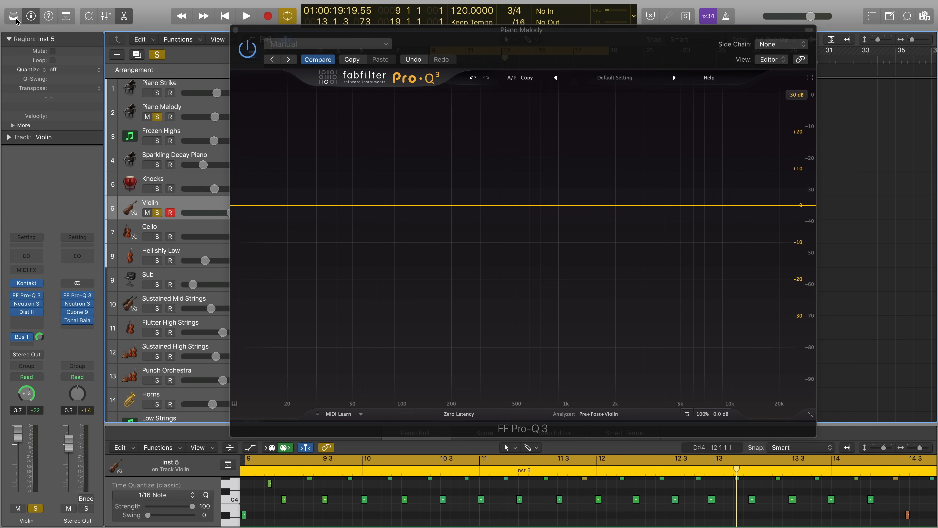
left_click(598, 414)
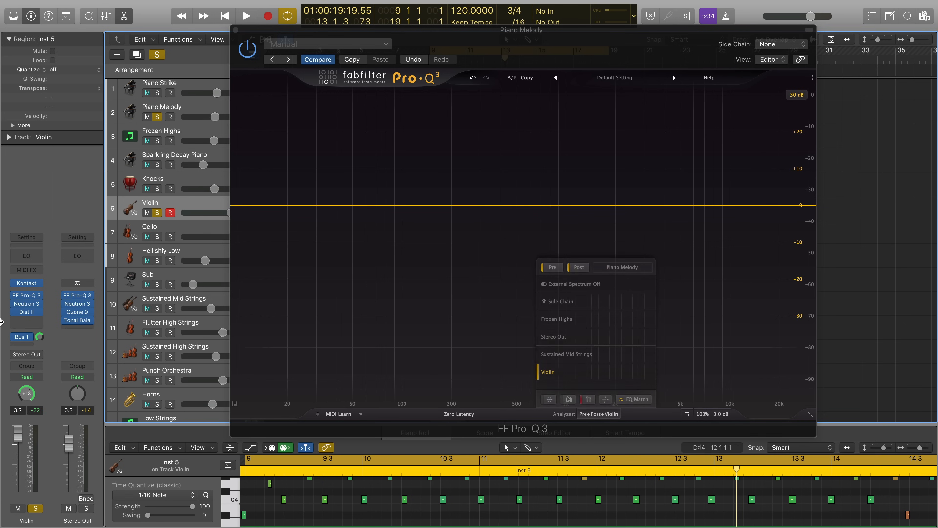
left_click(236, 29)
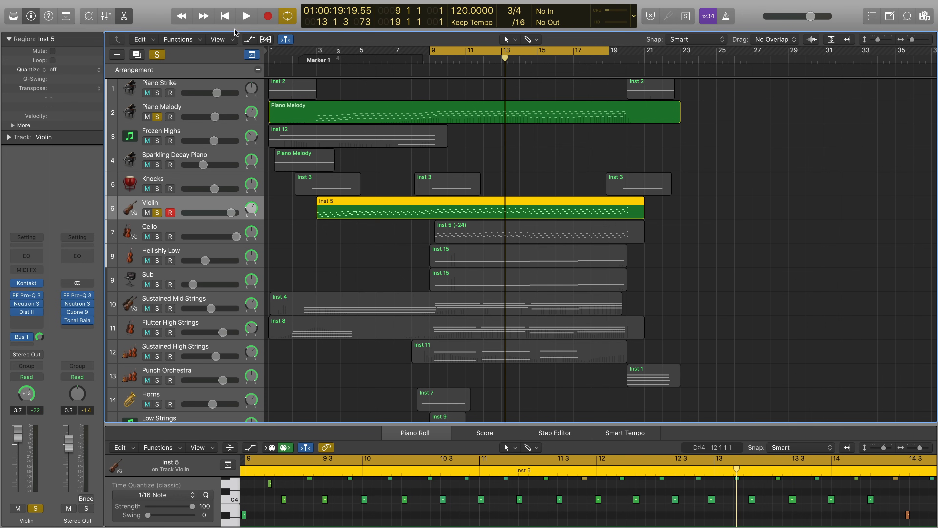
left_click(78, 298)
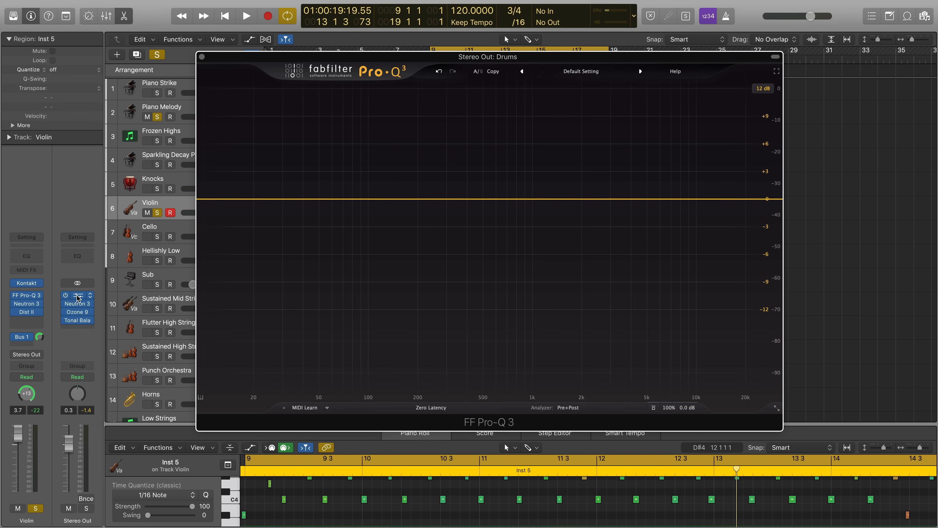
Show the analyzer options of the Stereo Out EQ and play the full mix with all track solos cleared.
left_click(575, 412)
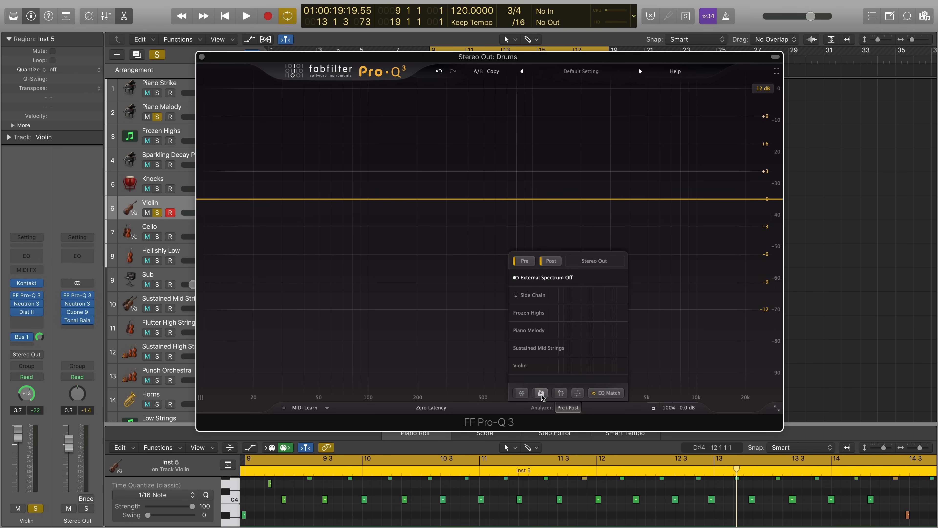
key("space")
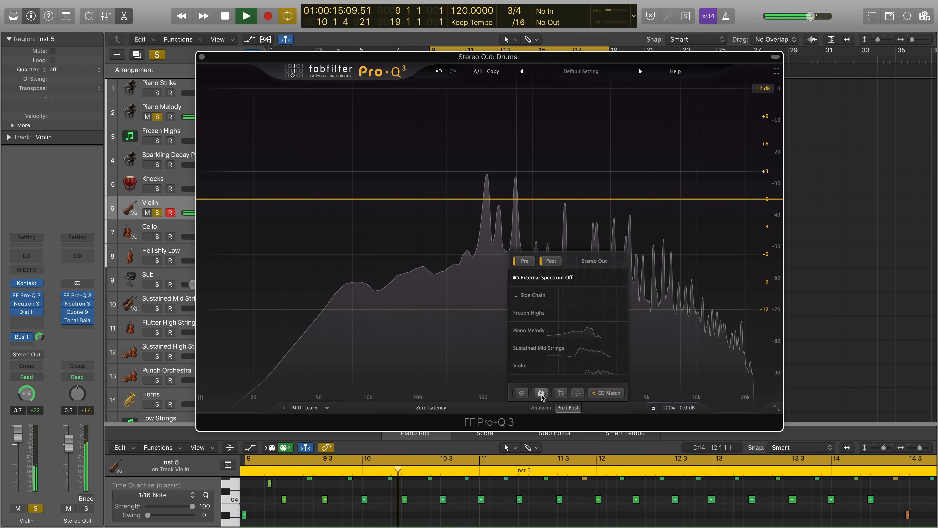
key("s")
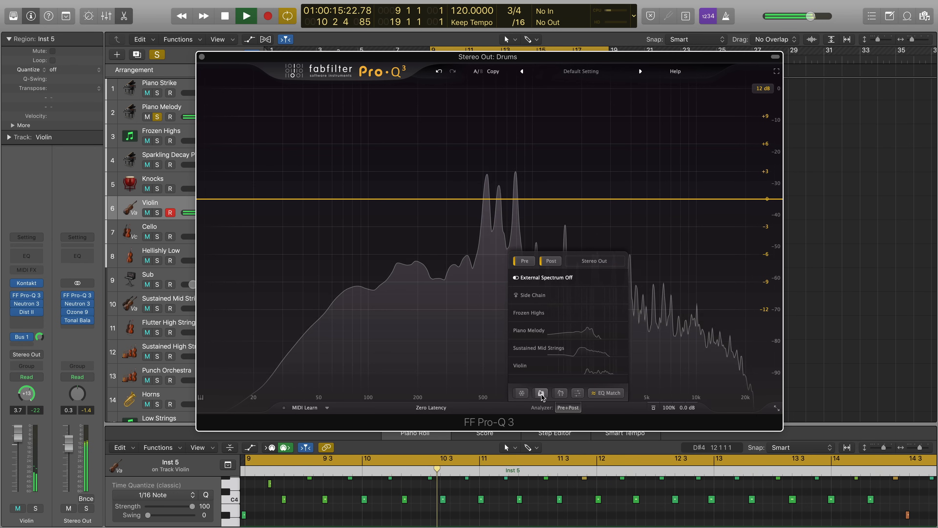
left_click(157, 56)
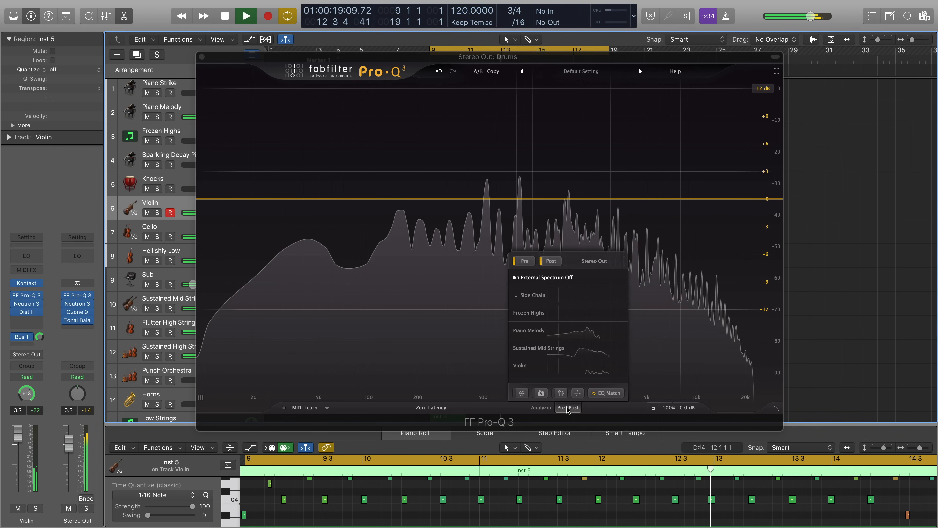
Enable Spectrum Grab in the Stereo Out EQ's analyzer options, stop playback, and close the options.
left_click(560, 414)
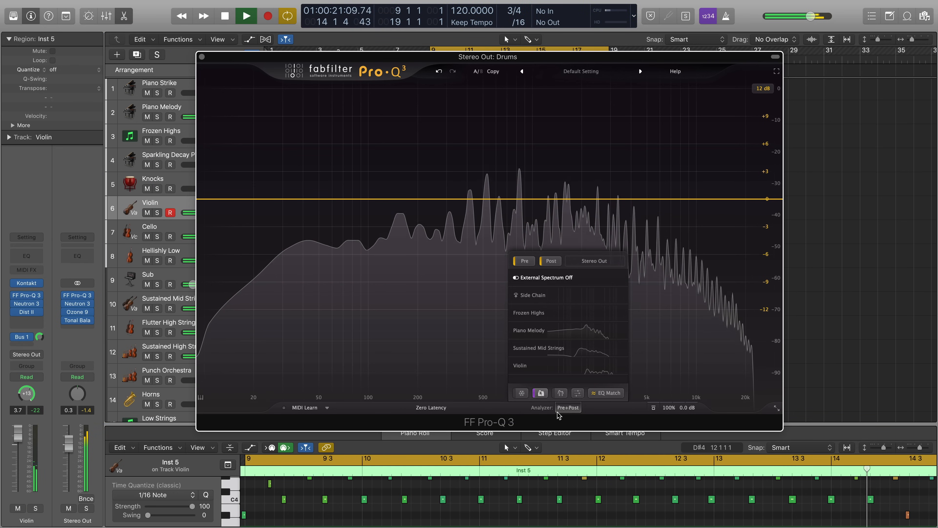
left_click(562, 412)
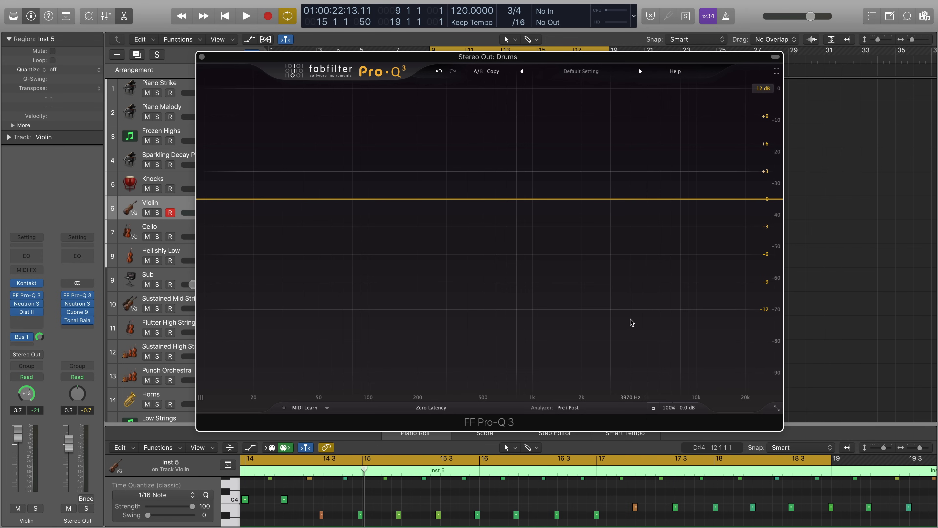
left_click(565, 407)
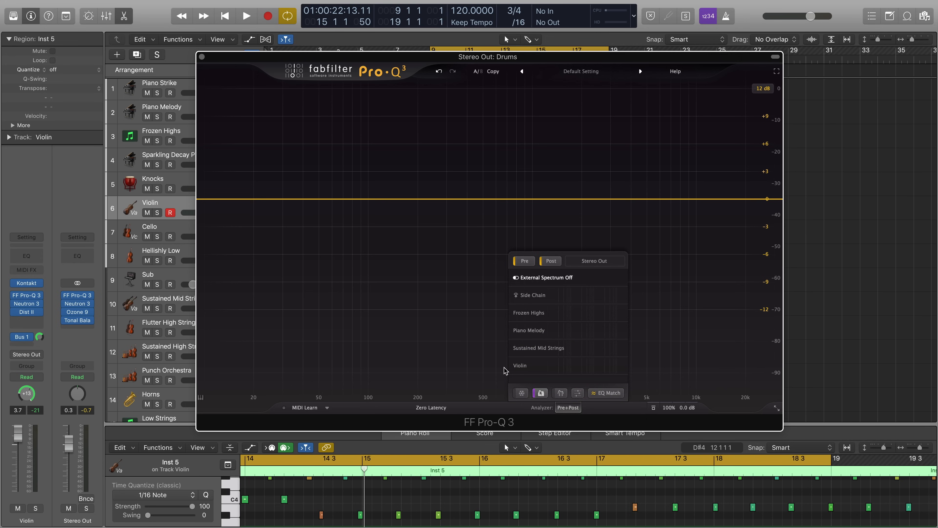
left_click(566, 408)
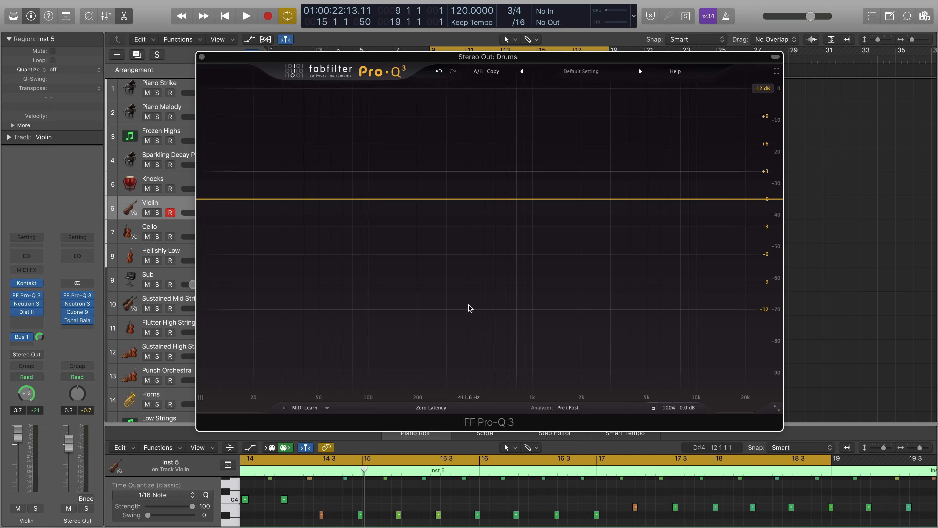
Grab the 531 Hz spectrum peak of the playing mix, cut it by about 6 dB, and reset the EQ with the Clean preset.
key("space")
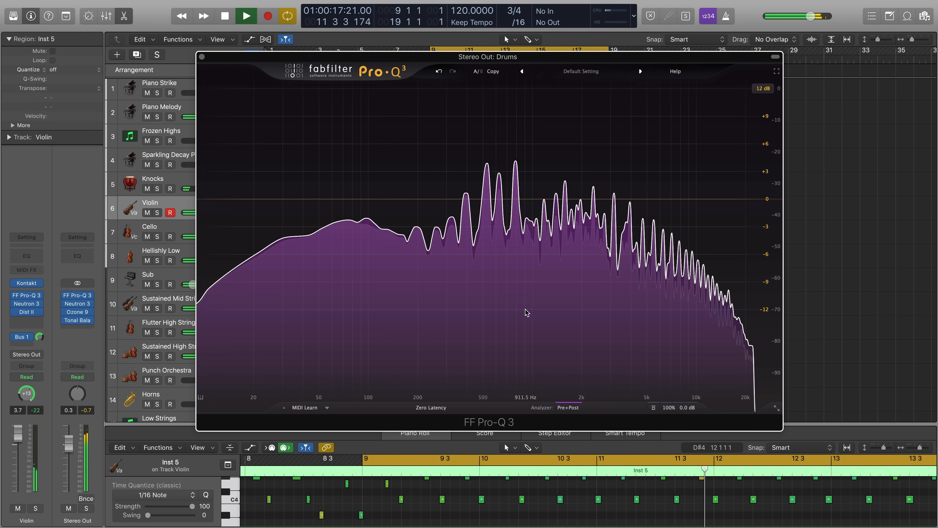
mouse_move(525, 309)
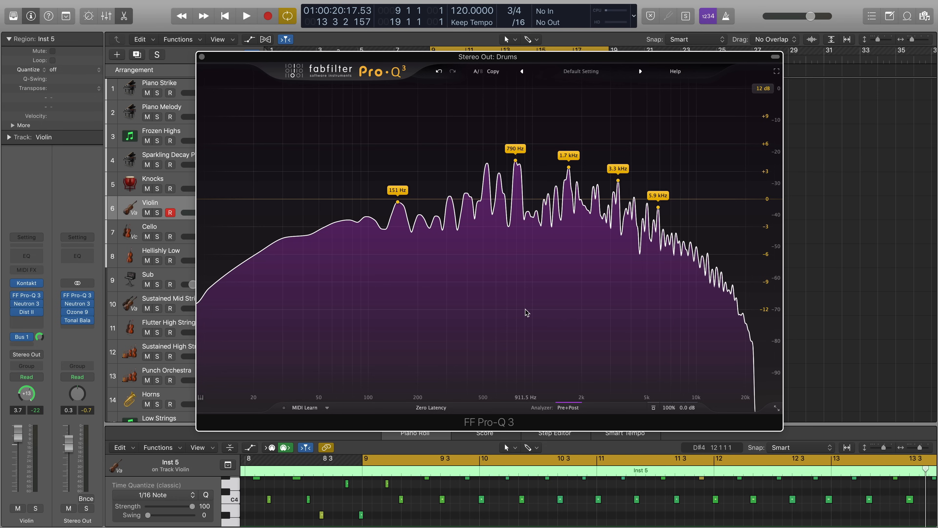
key("space")
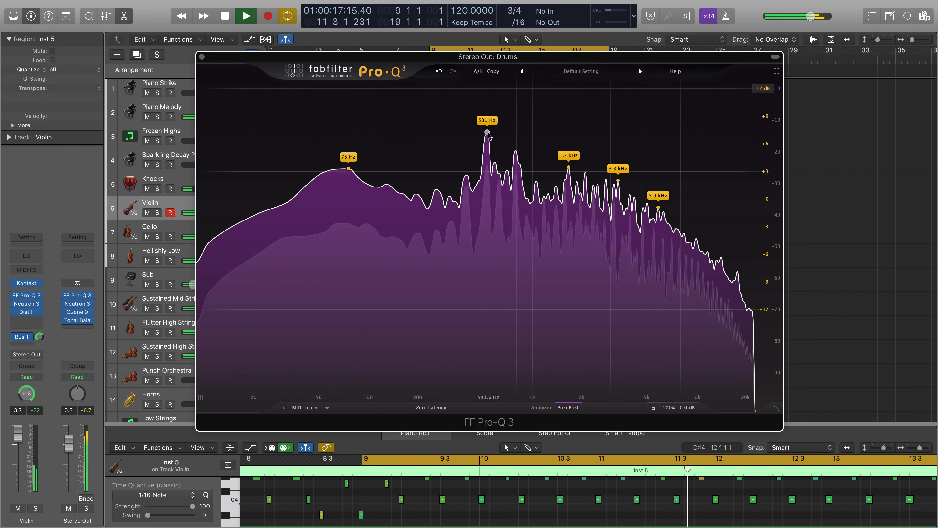
left_click_drag(486, 146, 487, 251)
key("space")
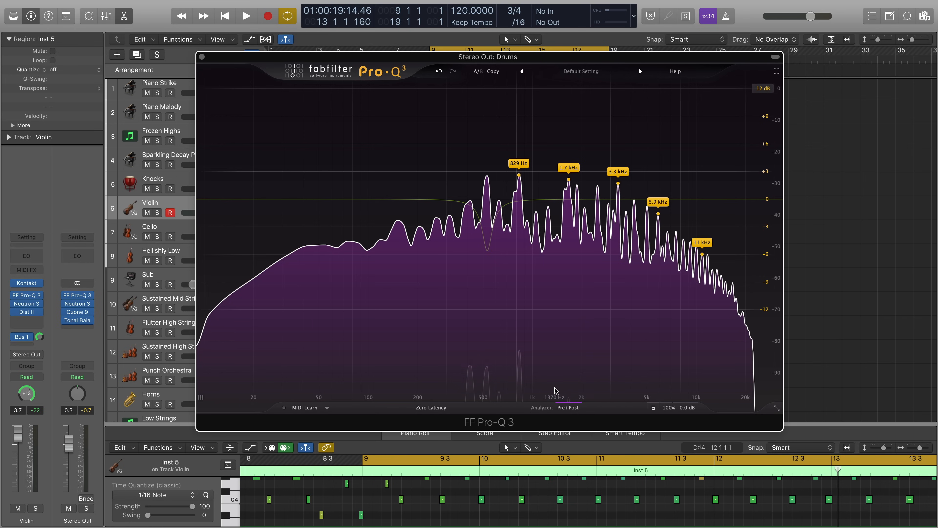
left_click_drag(487, 177, 487, 251)
left_click(521, 72)
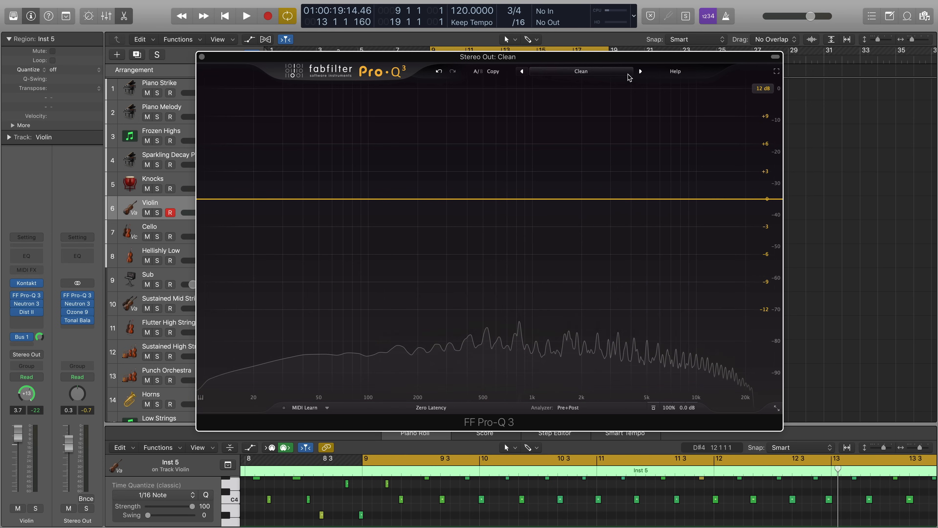
Try Spectrum Grab cuts of about 3 to 4 dB on three mix peaks, including 151 Hz and 1647.3 Hz, and load Default Setting.
left_click(560, 408)
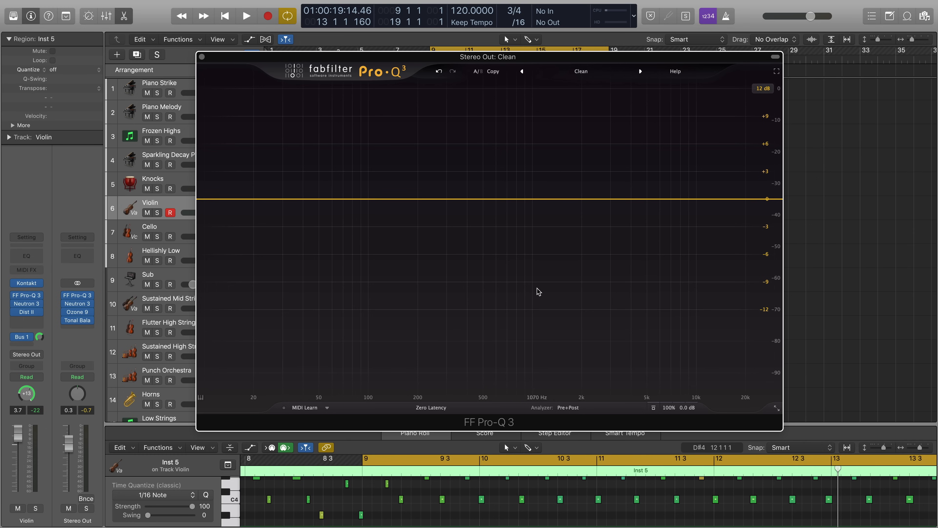
key("space")
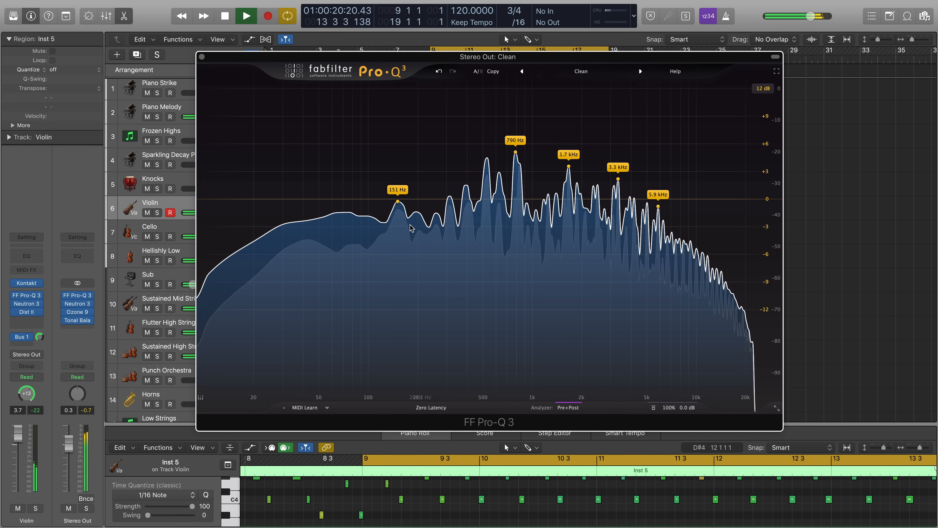
left_click_drag(398, 204, 398, 235)
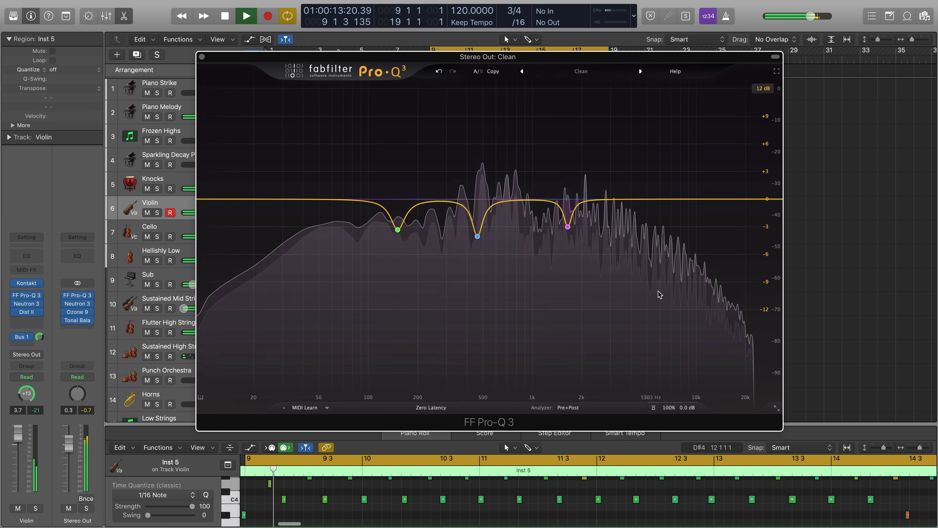
key("space")
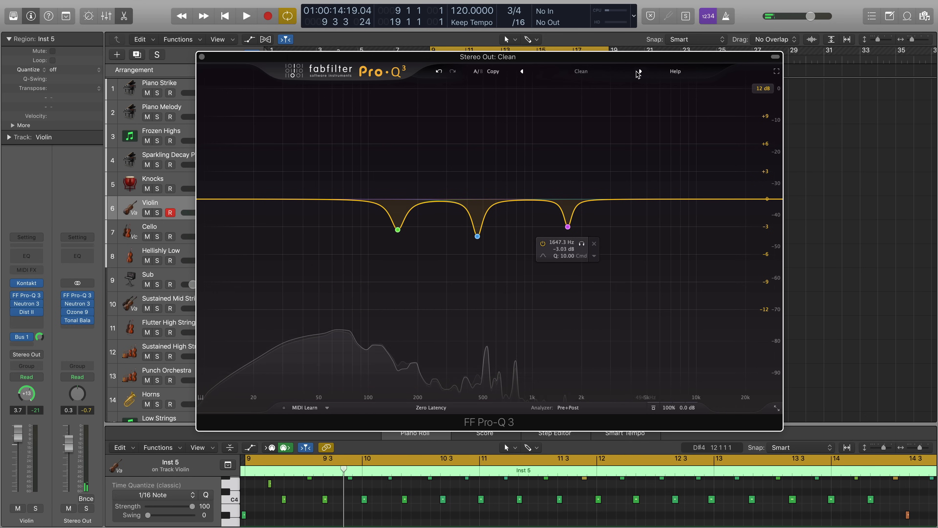
left_click(640, 72)
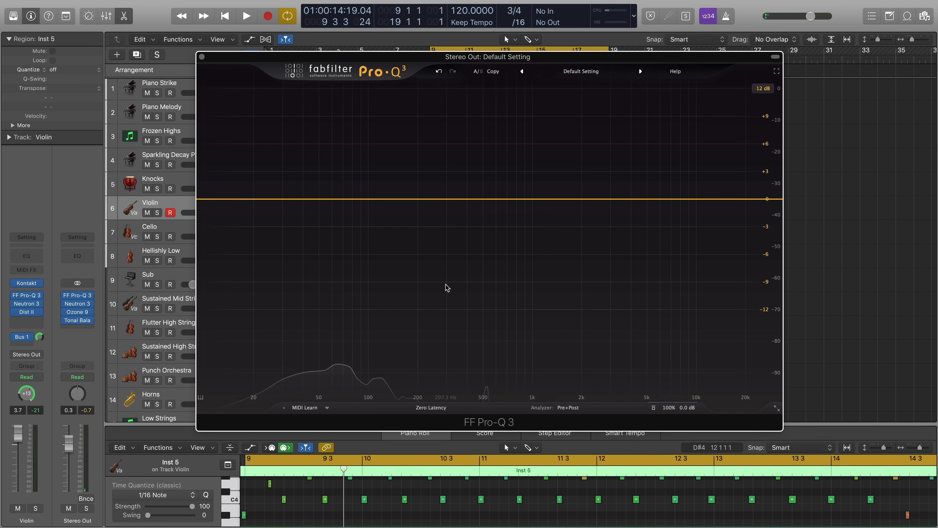
Grab the 531 Hz and 790 Hz peaks during playback, cut each by about 4 dB, and restore the Default Setting preset.
key("space")
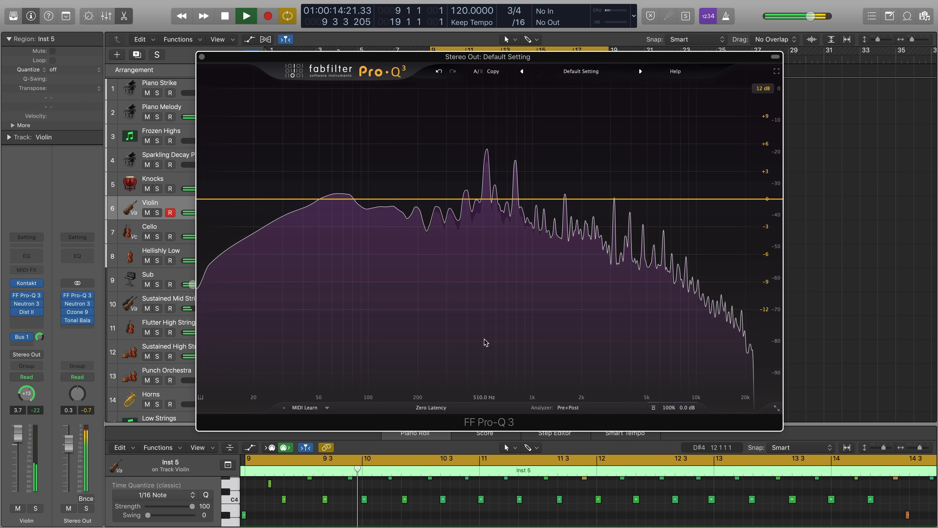
mouse_move(486, 151)
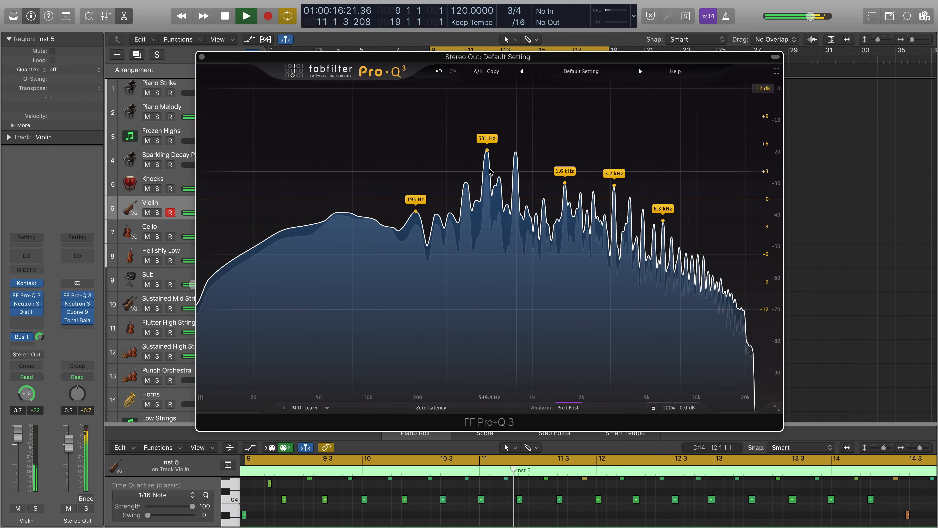
left_click_drag(487, 150, 487, 186)
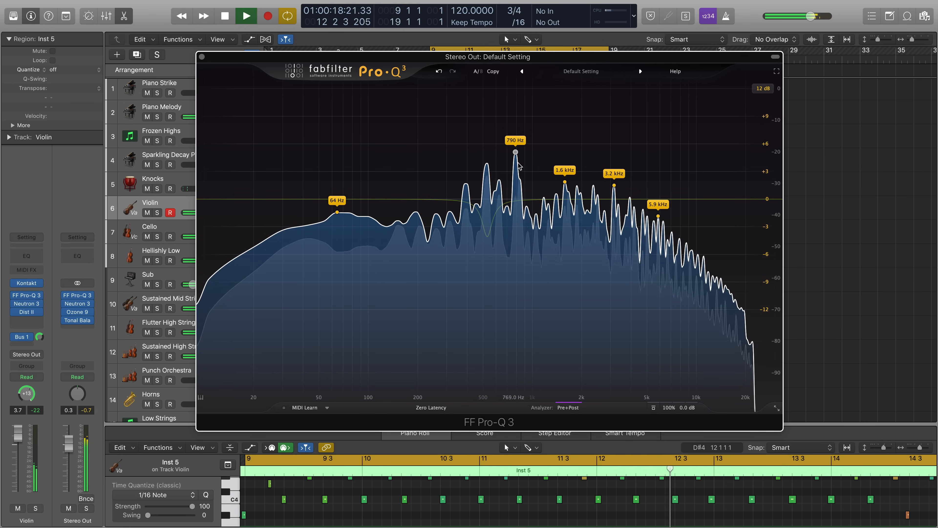
left_click_drag(515, 152, 515, 189)
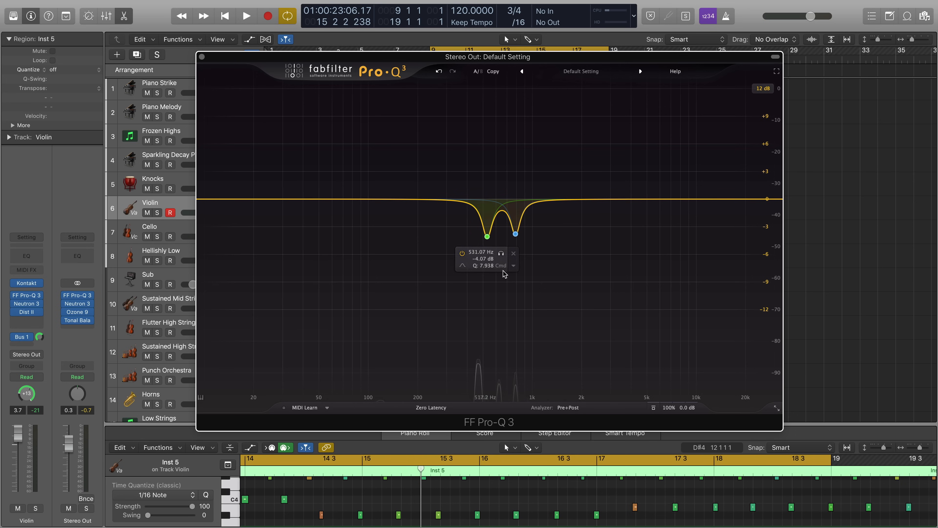
left_click_drag(564, 276, 310, 109)
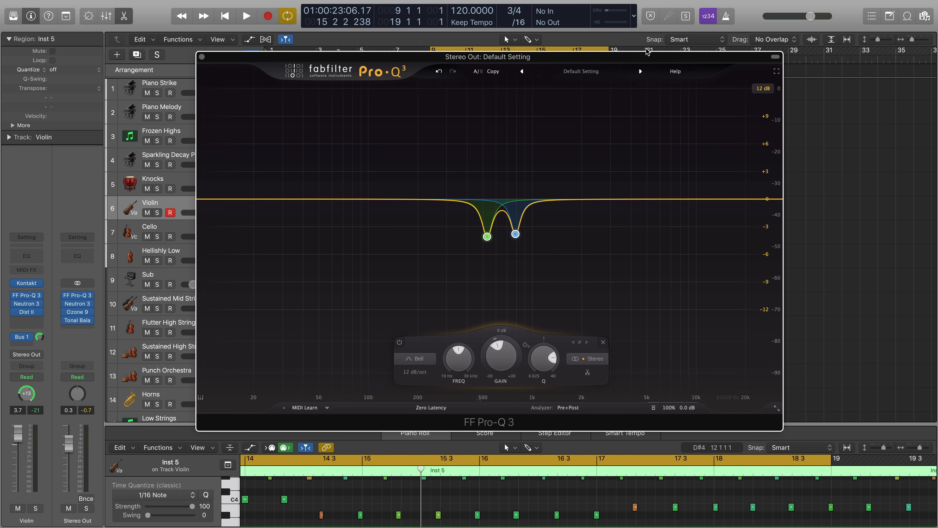
left_click(640, 72)
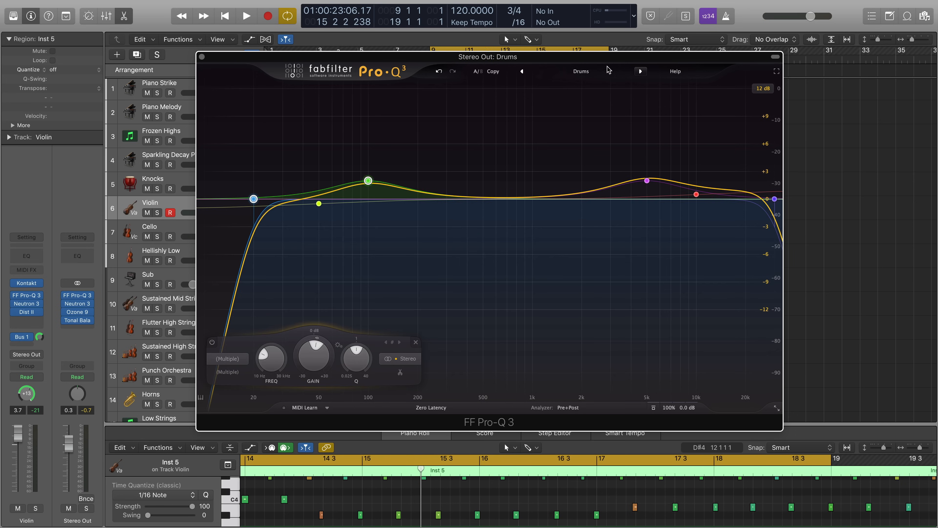
left_click(521, 71)
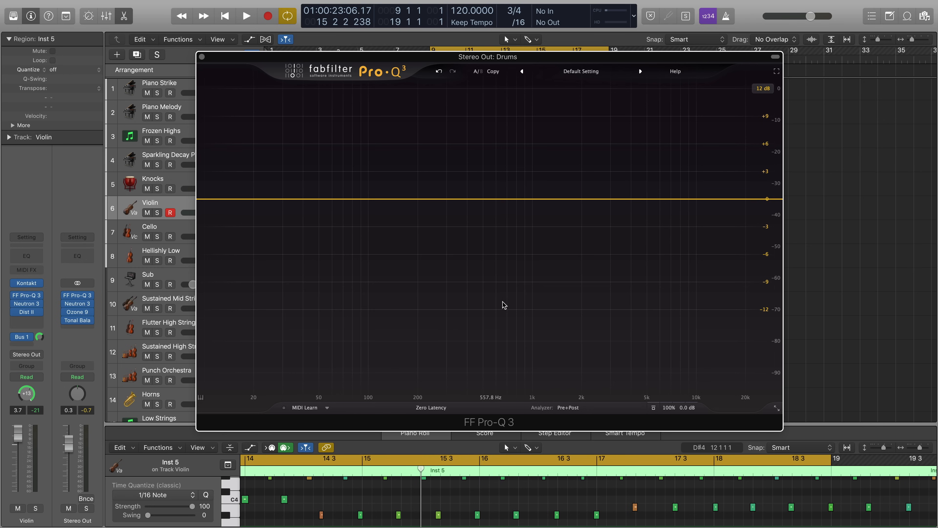
Freeze the analyzer's spectrum display while the mix plays, and stop playback.
left_click(569, 408)
left_click(569, 406)
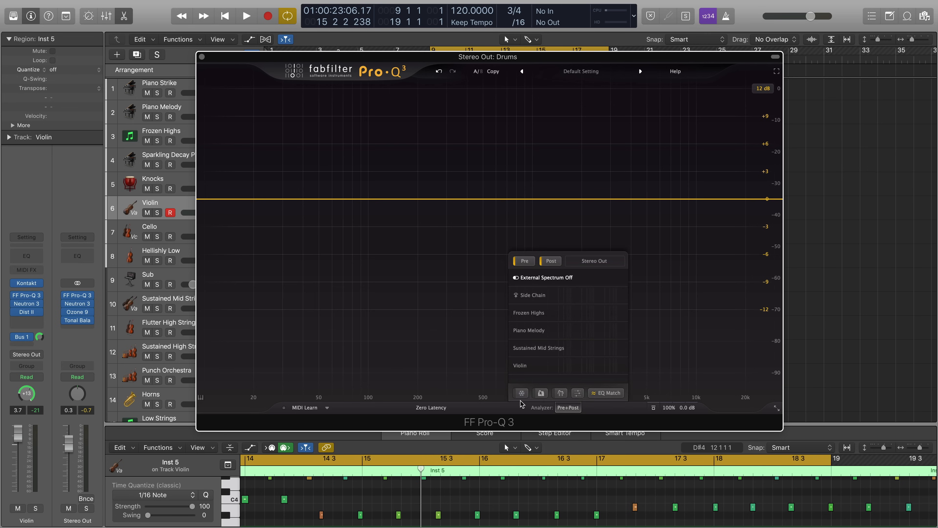
key("space")
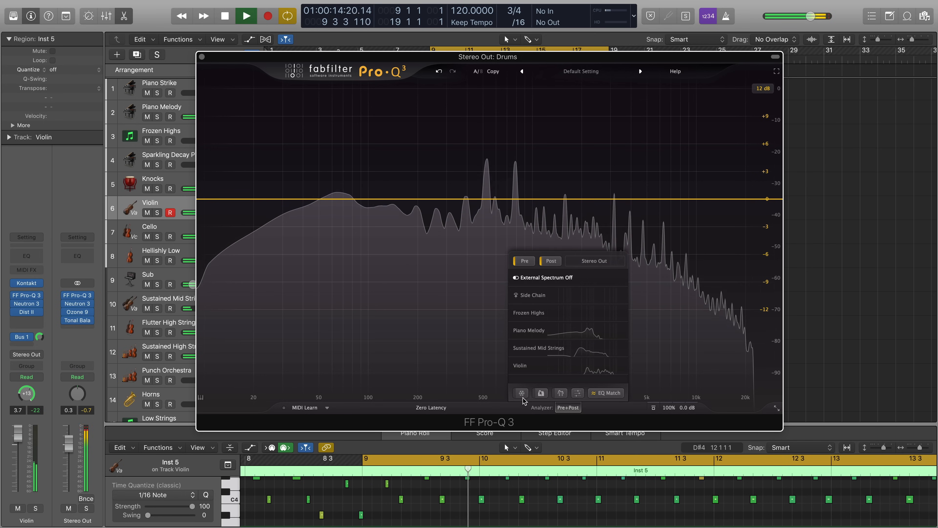
left_click(522, 393)
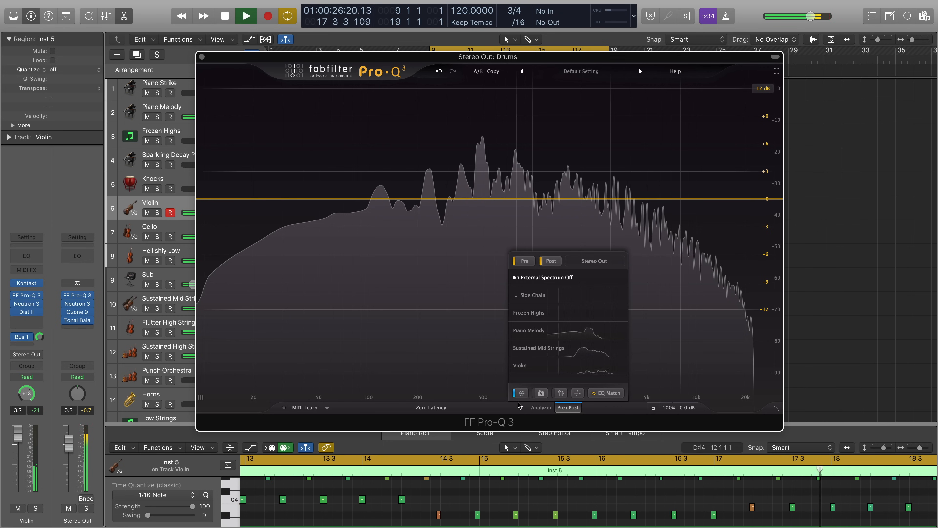
key("space")
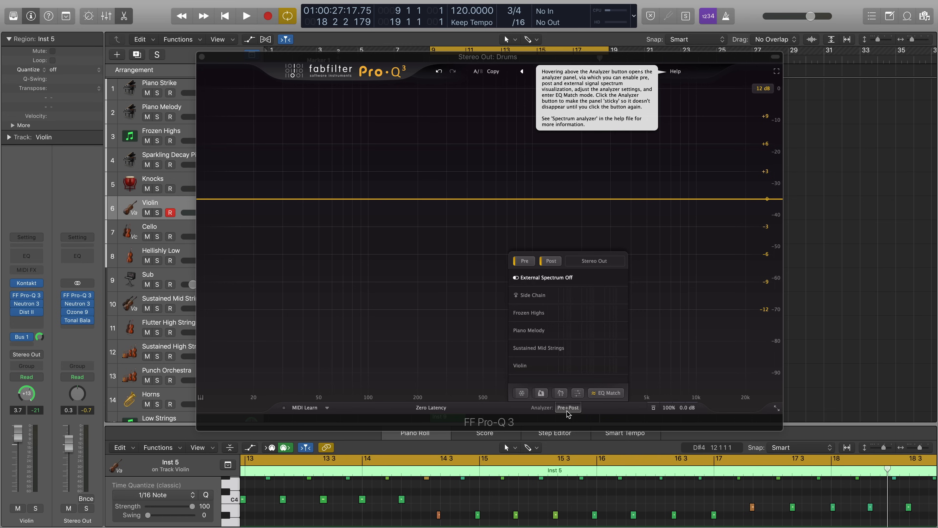
Open EQ Match in the analyzer options and close it, and turn off the interactive help hints.
left_click(602, 393)
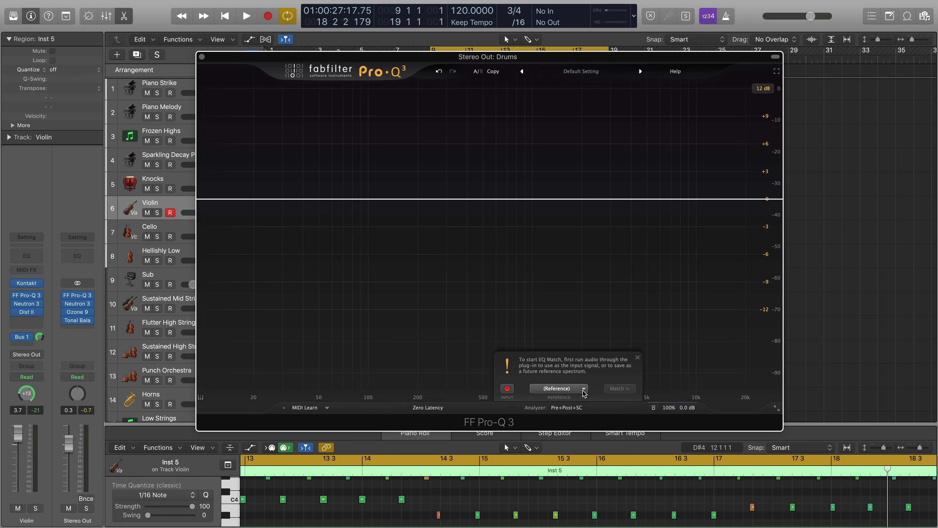
left_click(638, 357)
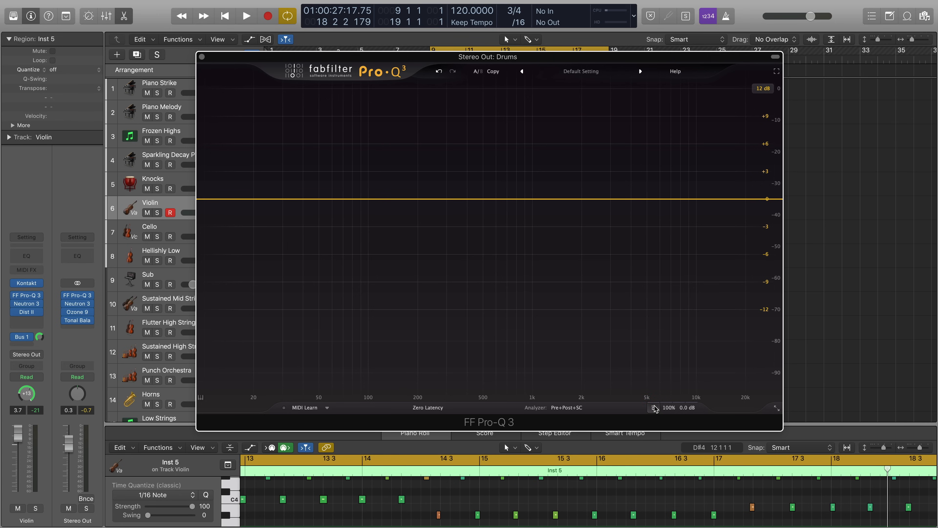
left_click(676, 70)
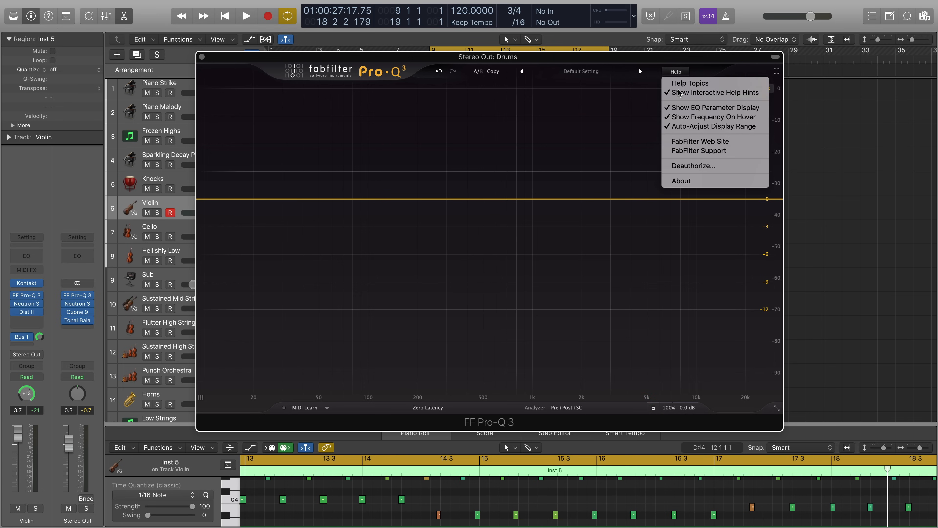
left_click(684, 276)
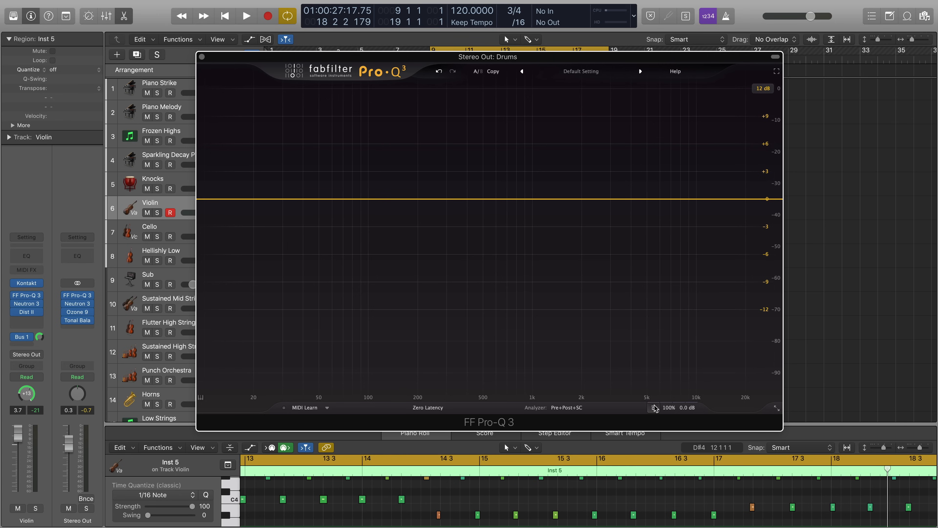
Browse forward through the presets to Low Boost, and load the Subtle Stereo Enhancer preset from the Stereo group.
left_click(640, 71)
left_click(640, 71)
left_click(641, 72)
left_click(641, 71)
left_click(641, 71)
left_click(641, 72)
left_click(640, 71)
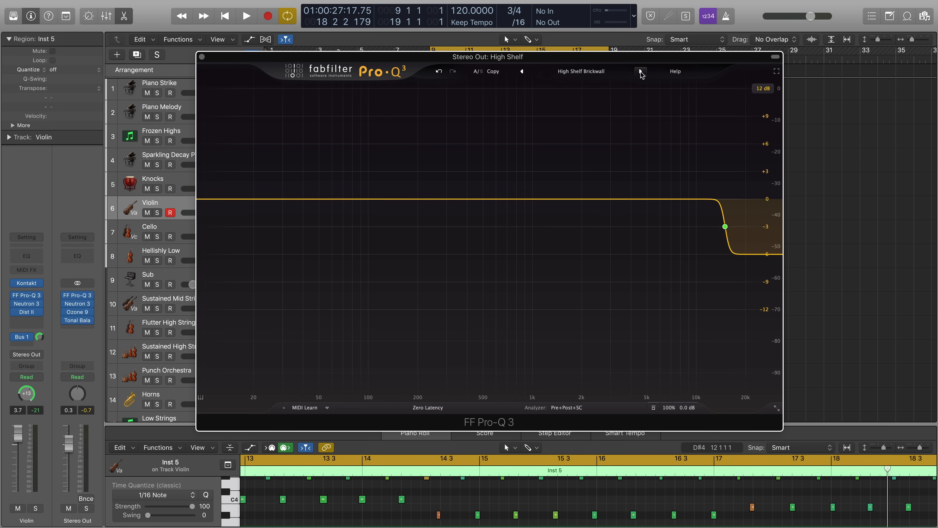
left_click(641, 71)
left_click(594, 72)
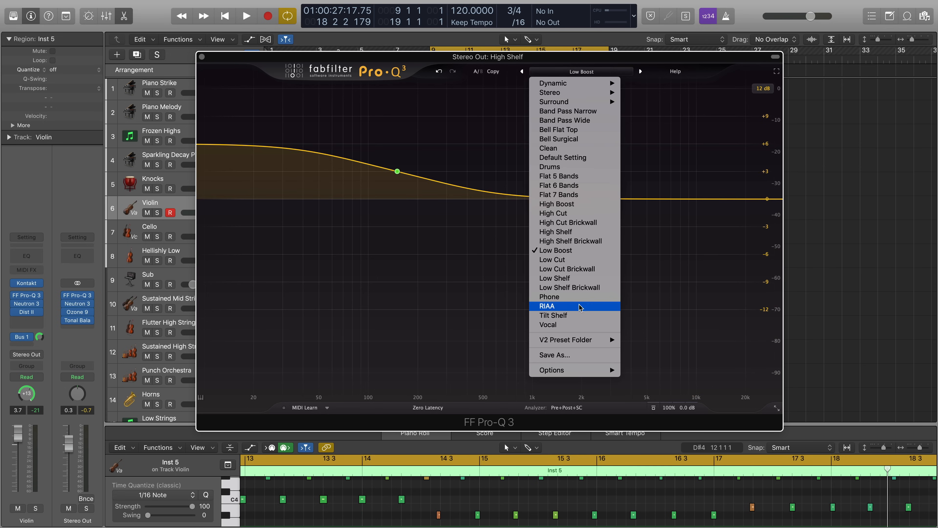
mouse_move(571, 95)
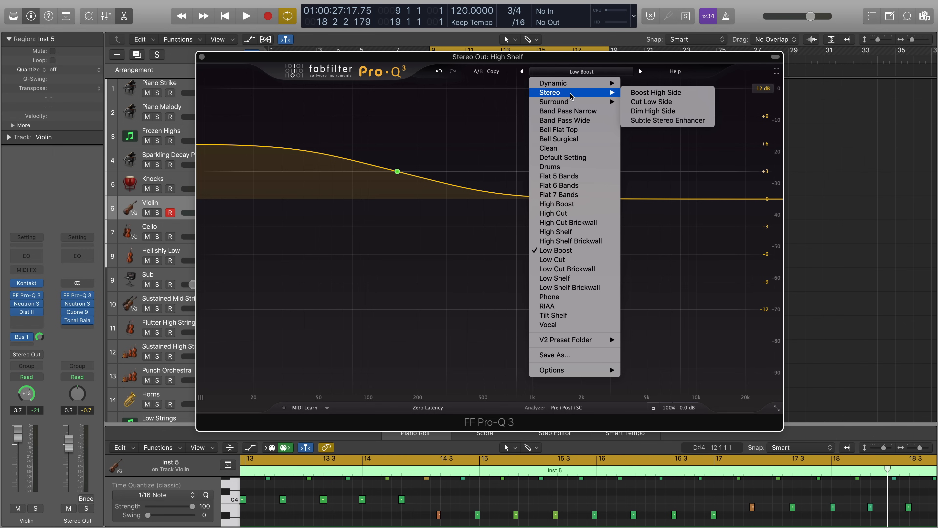
left_click(657, 121)
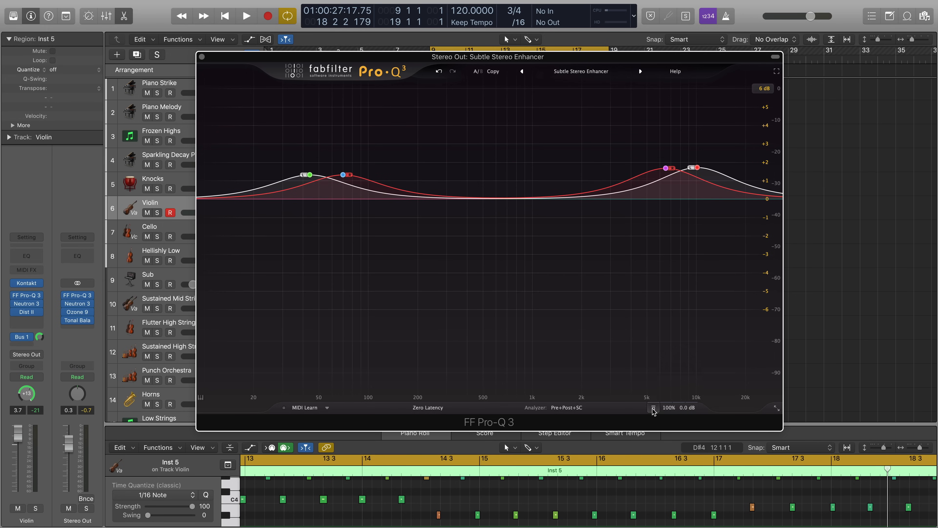
Compare the mix with and without the Subtle Stereo Enhancer EQ using global bypass during playback, and load Default Setting.
key("space")
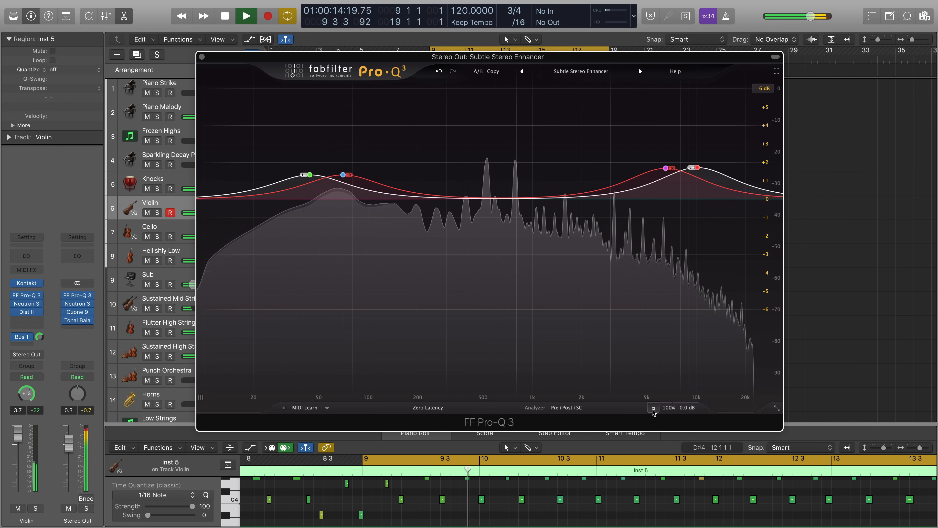
left_click(653, 408)
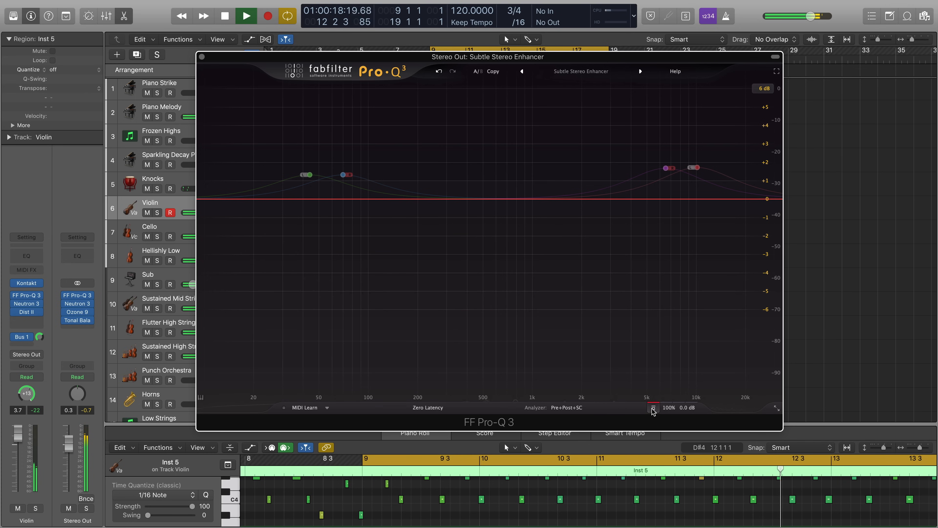
left_click(653, 408)
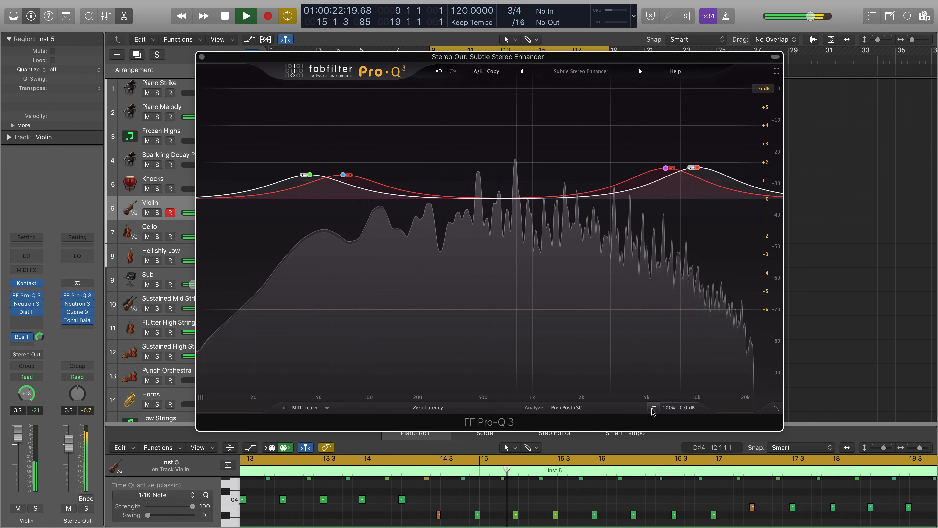
left_click(653, 408)
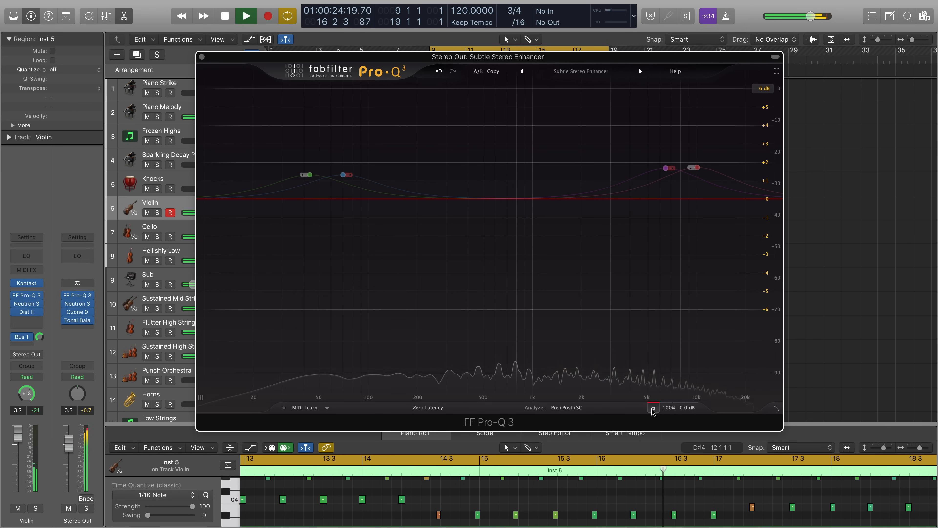
left_click(653, 408)
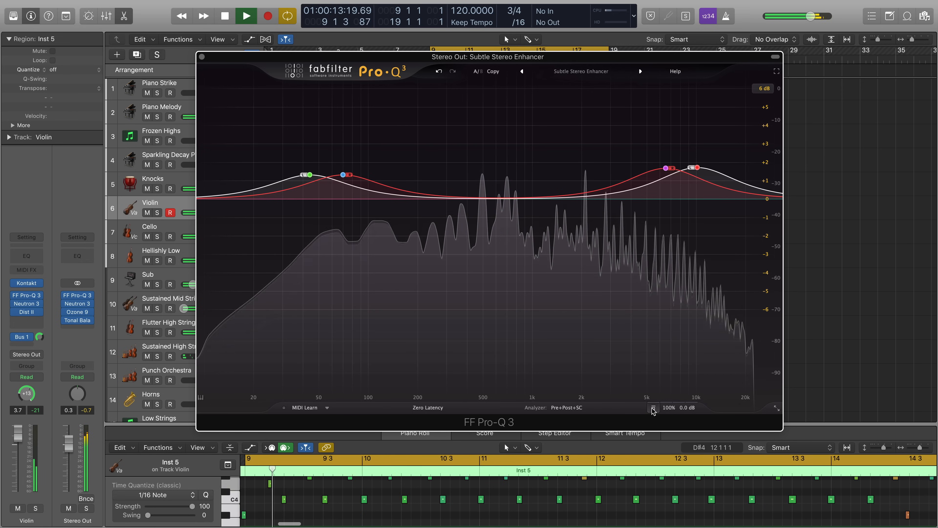
key("space")
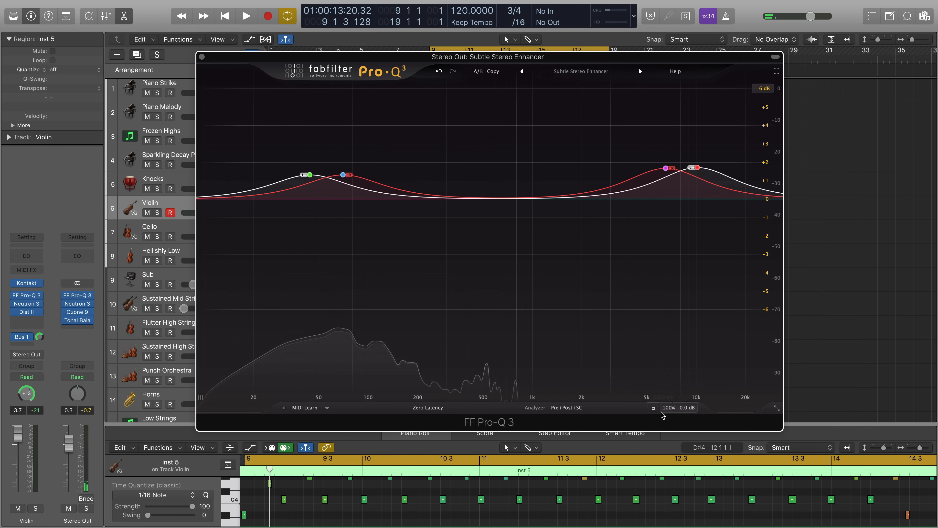
left_click(653, 408)
left_click(653, 408)
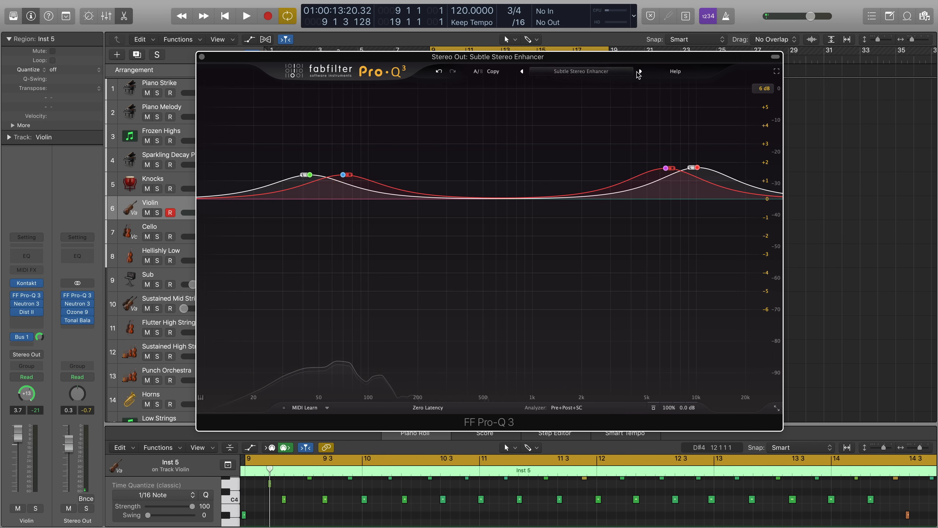
left_click(624, 74)
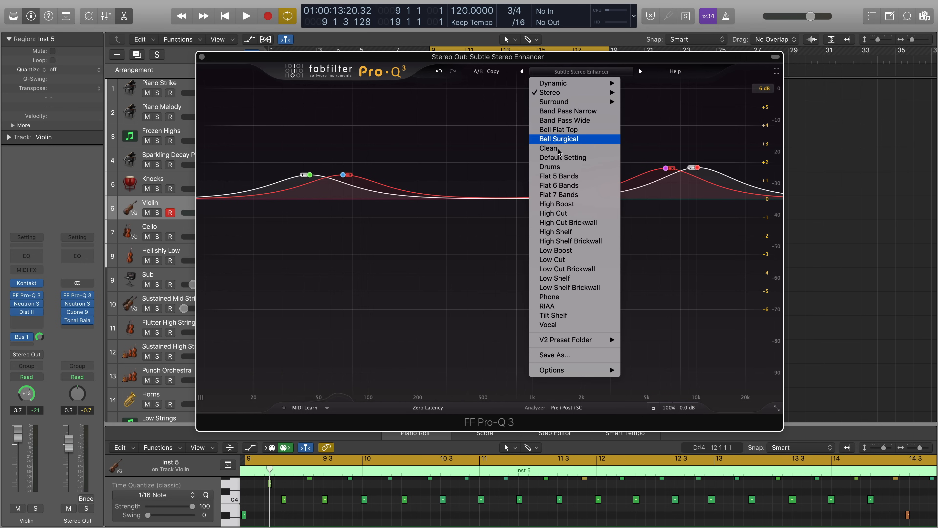
left_click(556, 157)
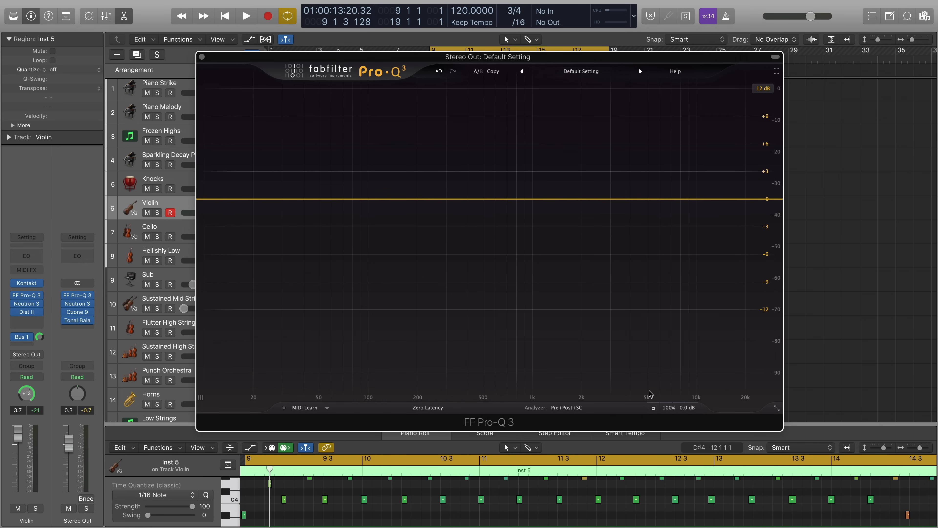
Show and hide the EQ's output level meter several times, both stopped and during playback, and leave it hidden.
mouse_move(667, 411)
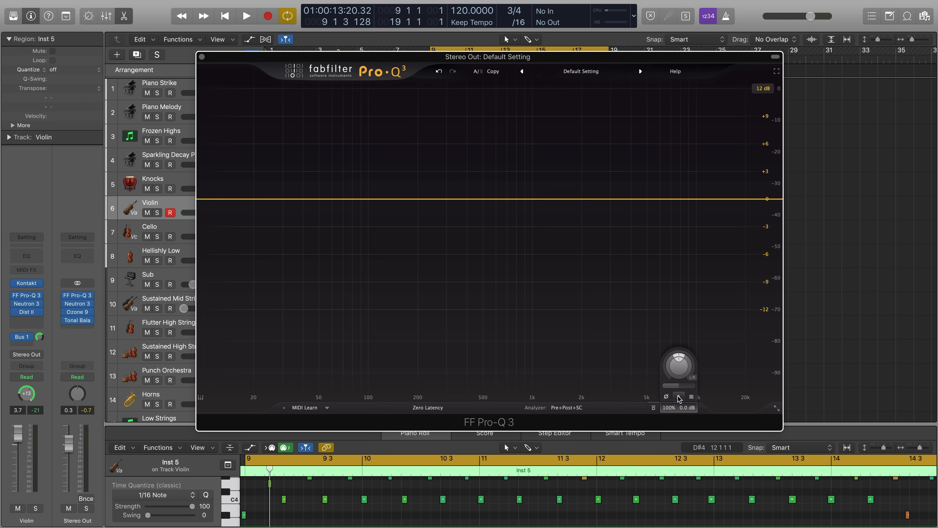
left_click(691, 397)
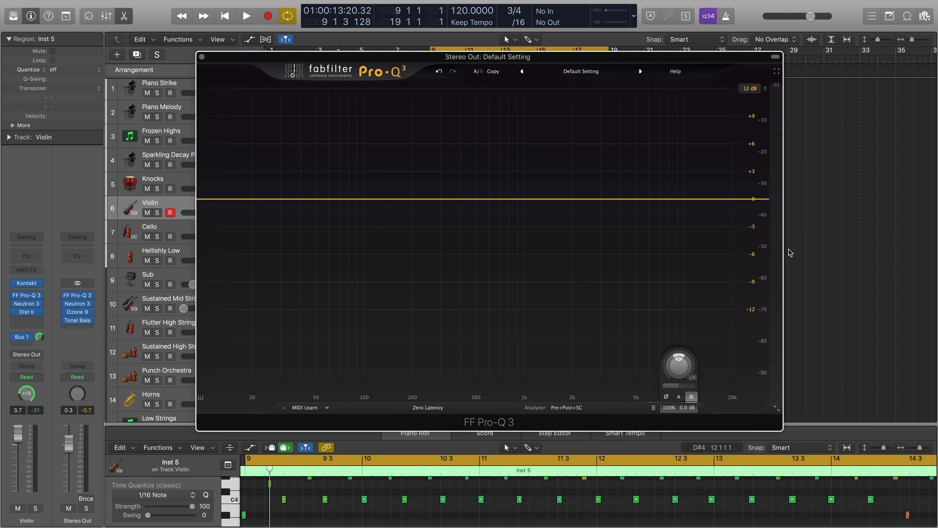
left_click(691, 397)
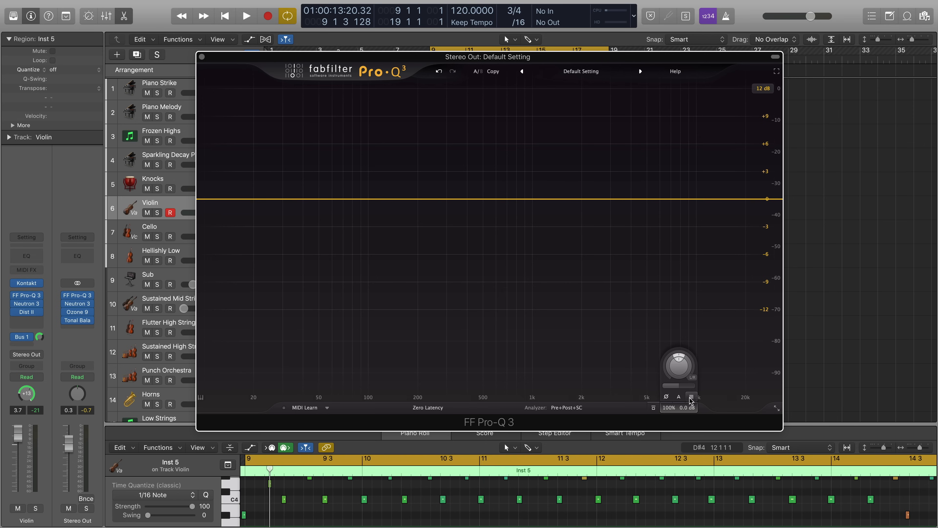
left_click(691, 397)
key("space")
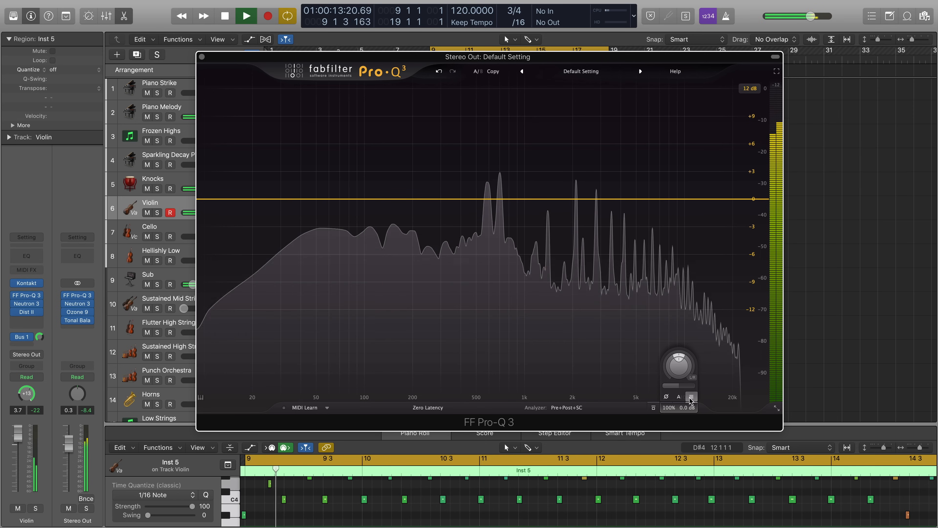
left_click(691, 397)
left_click(691, 397)
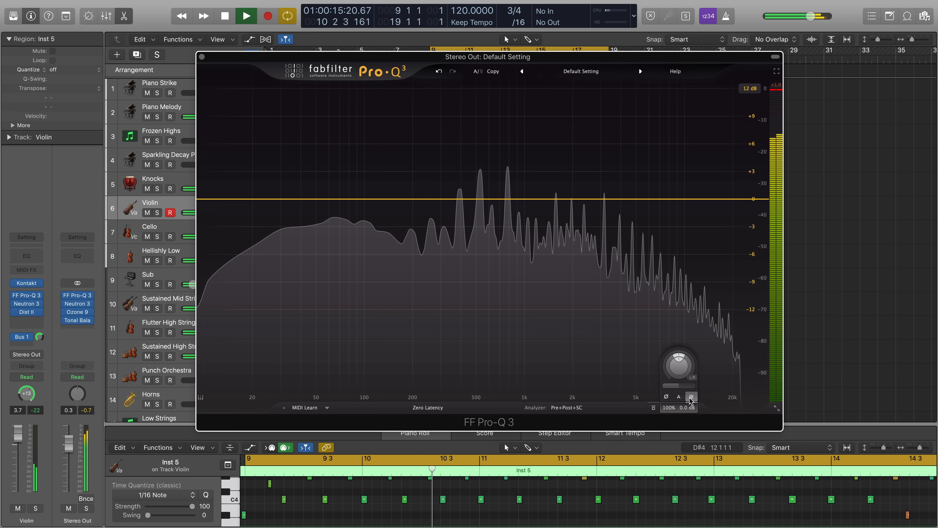
left_click(691, 398)
key("space")
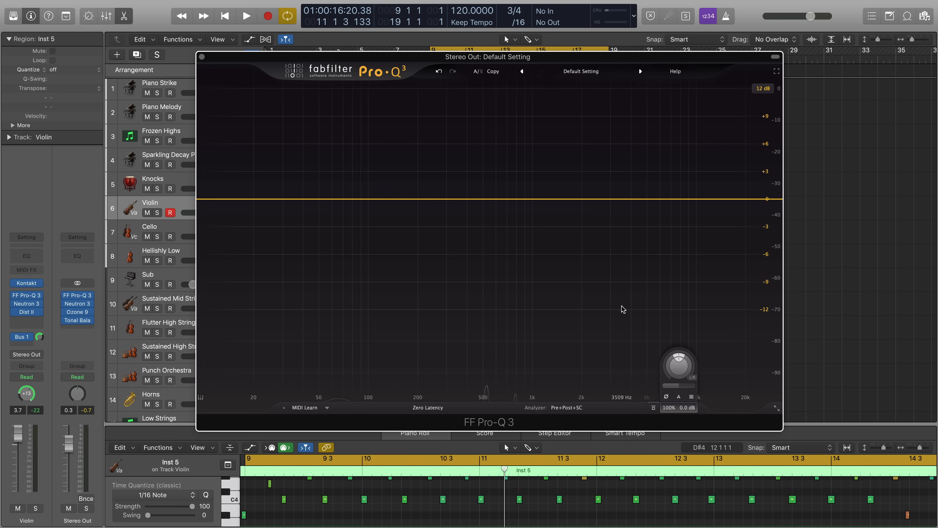
left_click(690, 398)
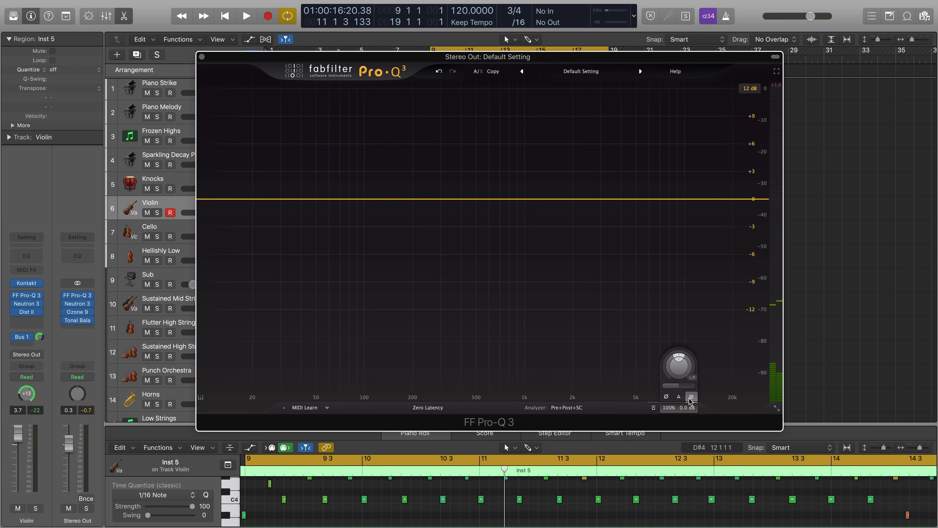
left_click(691, 400)
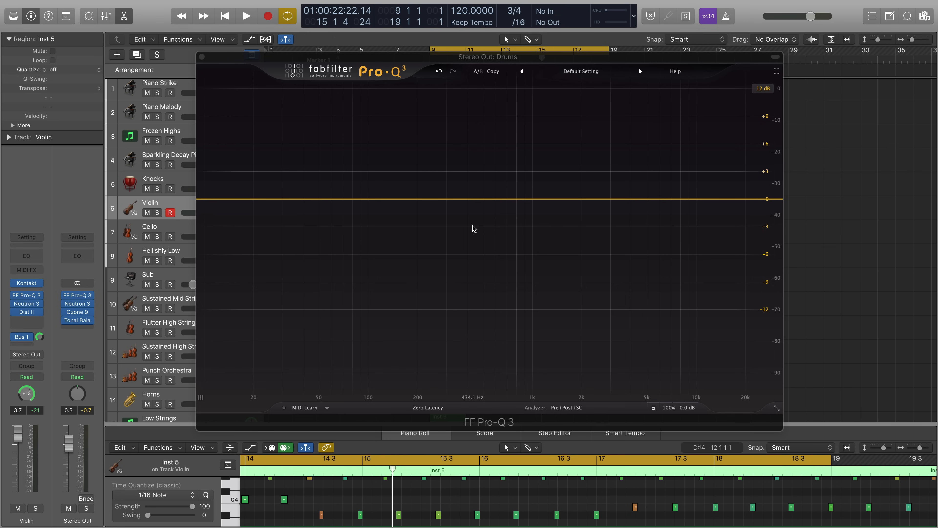
During playback, create a bell cut of about 3 dB near 500 Hz and set its dynamic range to -4.00 dB.
key("space")
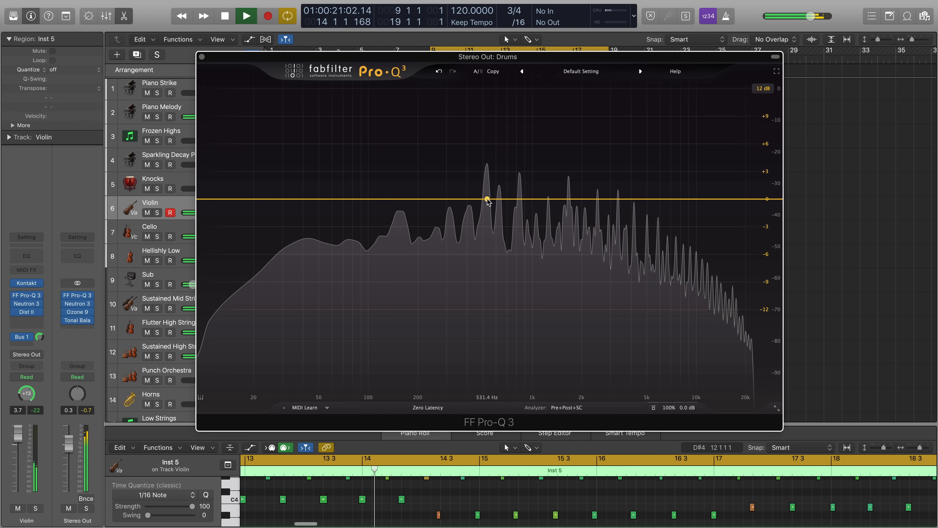
left_click_drag(487, 200, 481, 229)
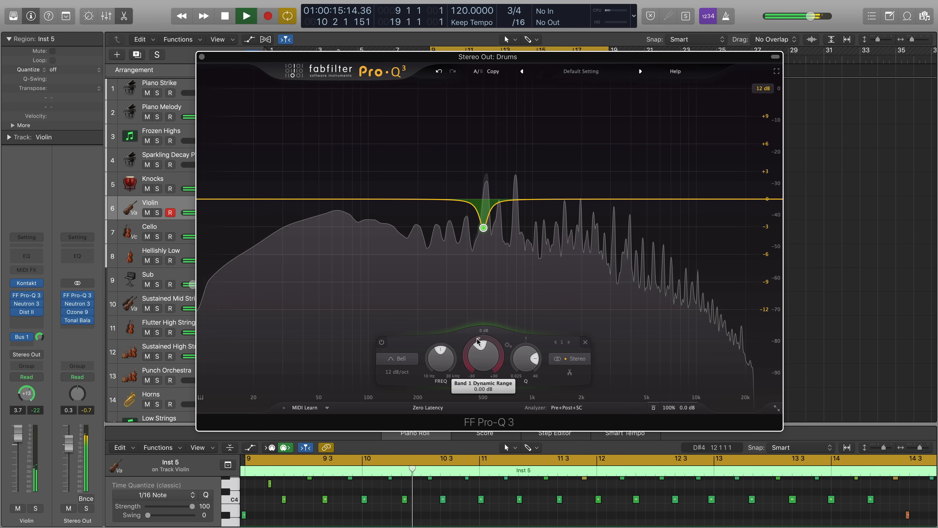
left_click_drag(476, 339, 477, 338)
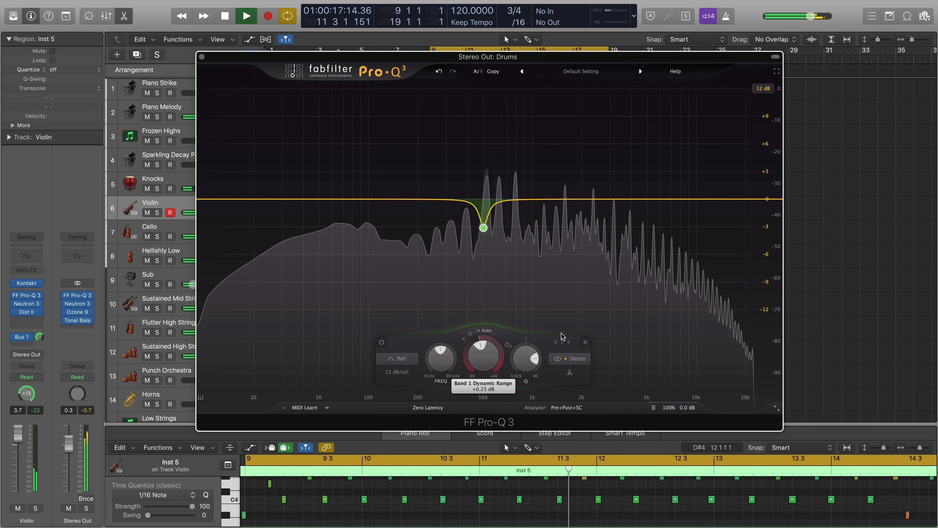
left_click_drag(561, 334, 445, 394)
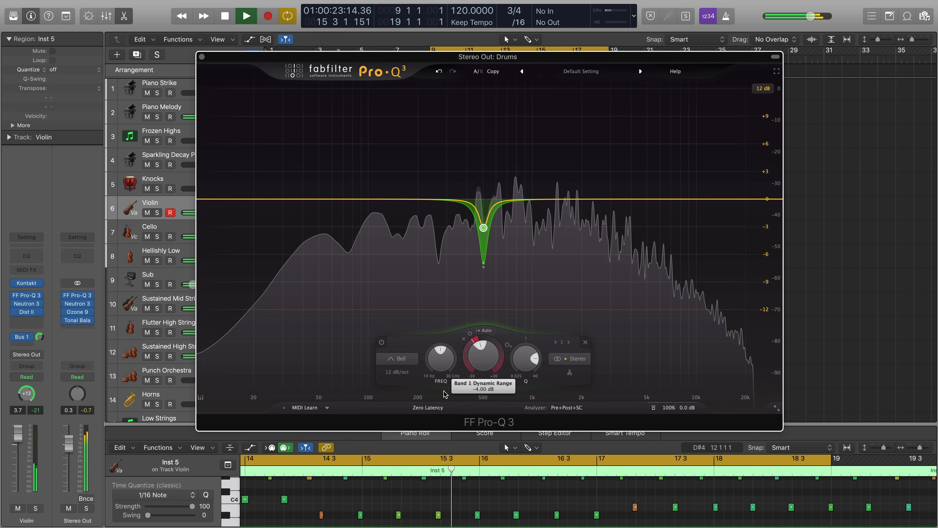
Bypass and re-enable the dynamics of the bell cut near 500 Hz, and switch its threshold from Auto to manual.
left_click(470, 333)
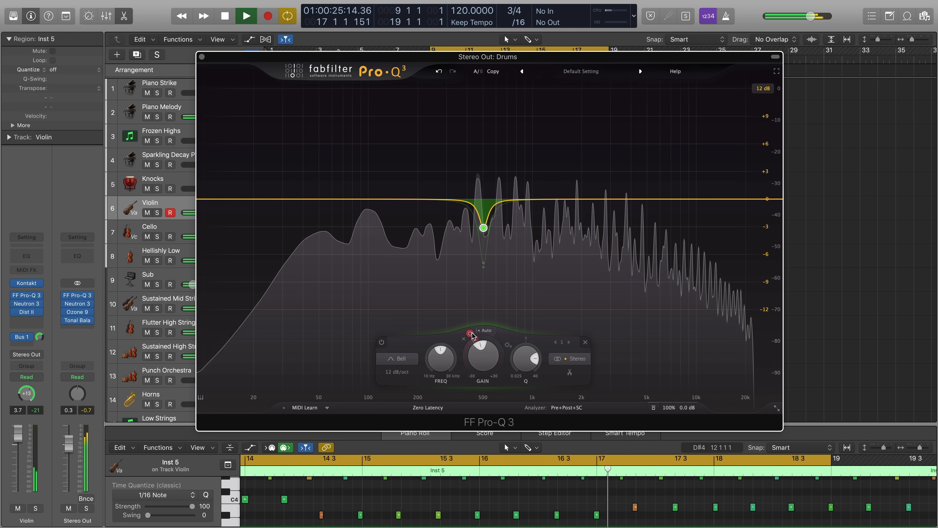
left_click(470, 333)
left_click(486, 331)
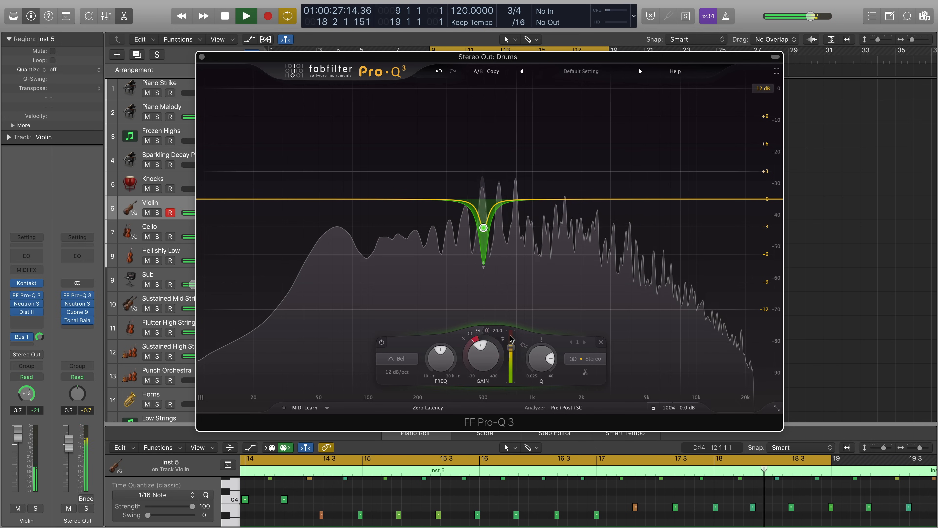
During playback, deepen the dynamic range of the bell cut near 500 Hz and try different thresholds, finishing at about -24.3 dB.
mouse_move(510, 339)
left_mouse_down()
mouse_move(510, 359)
mouse_move(510, 351)
left_mouse_up()
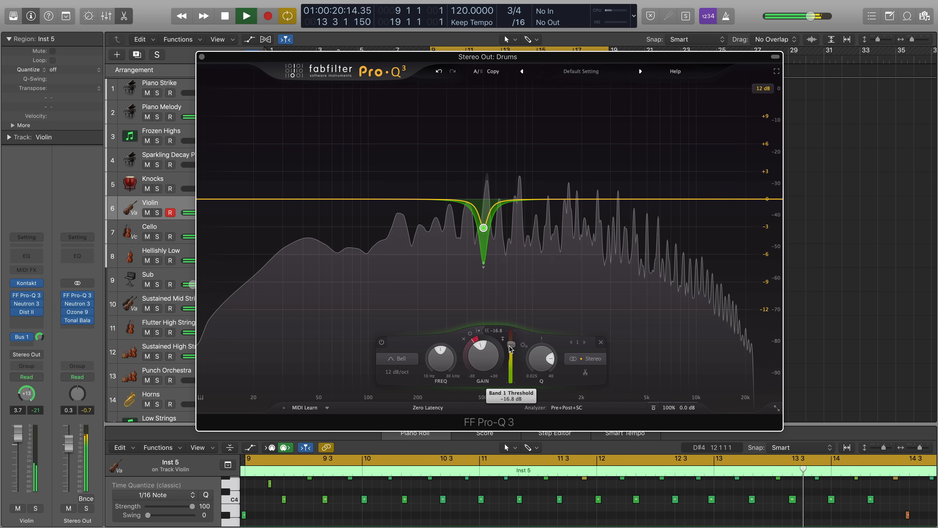
left_click_drag(508, 346, 509, 353)
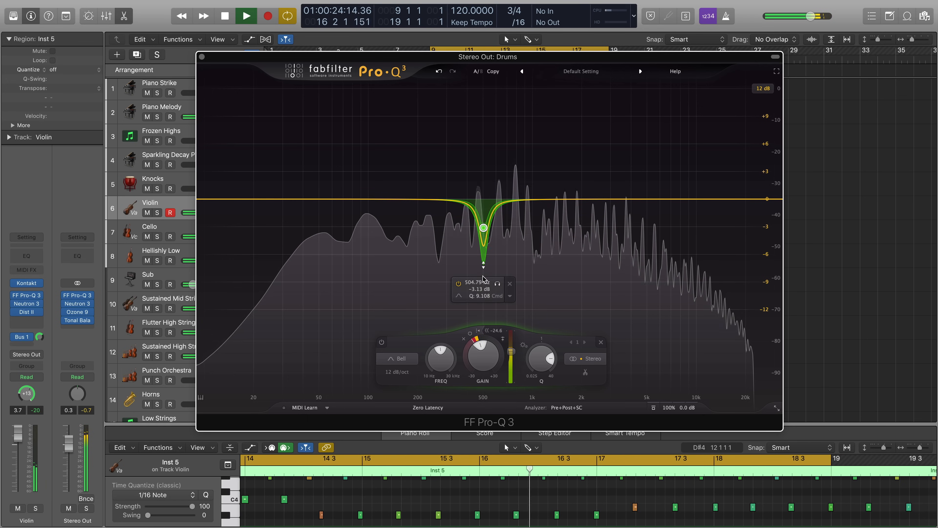
left_click_drag(483, 267, 483, 290)
left_click_drag(510, 351, 509, 368)
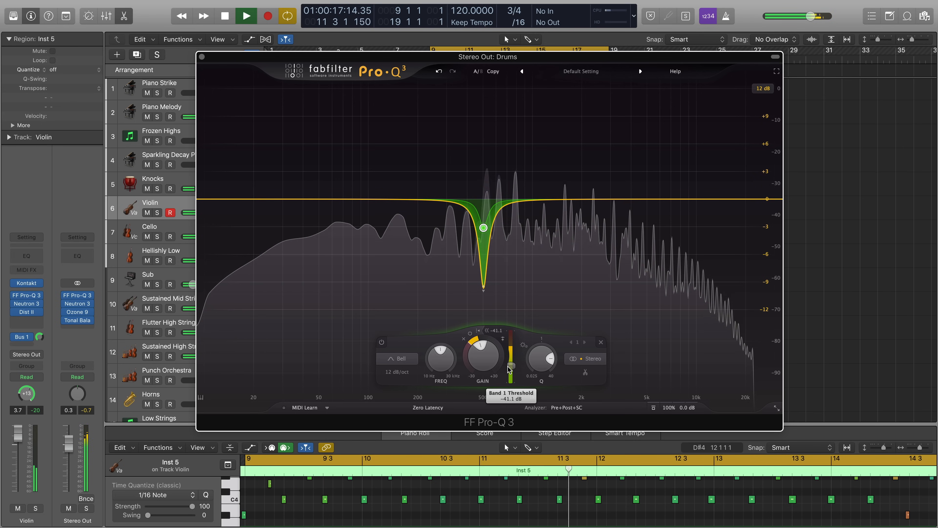
left_click_drag(509, 369, 509, 364)
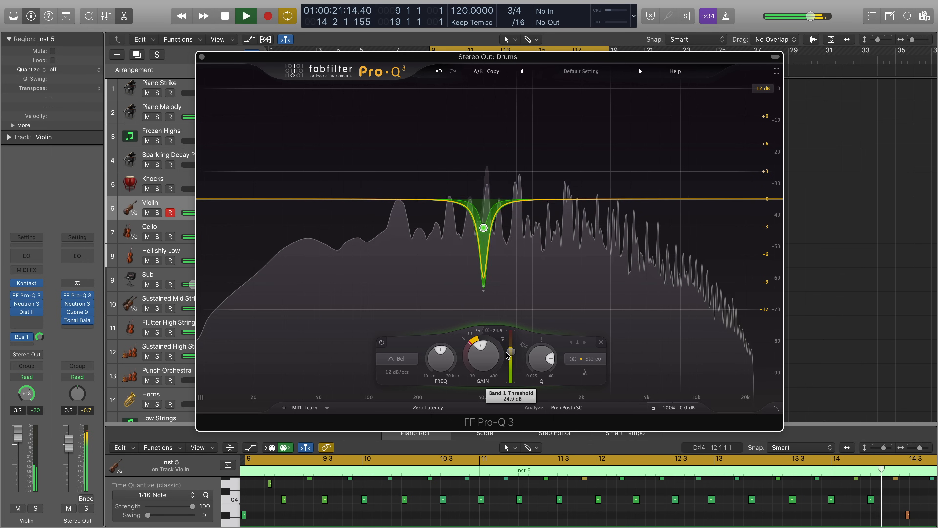
left_click_drag(506, 352, 506, 351)
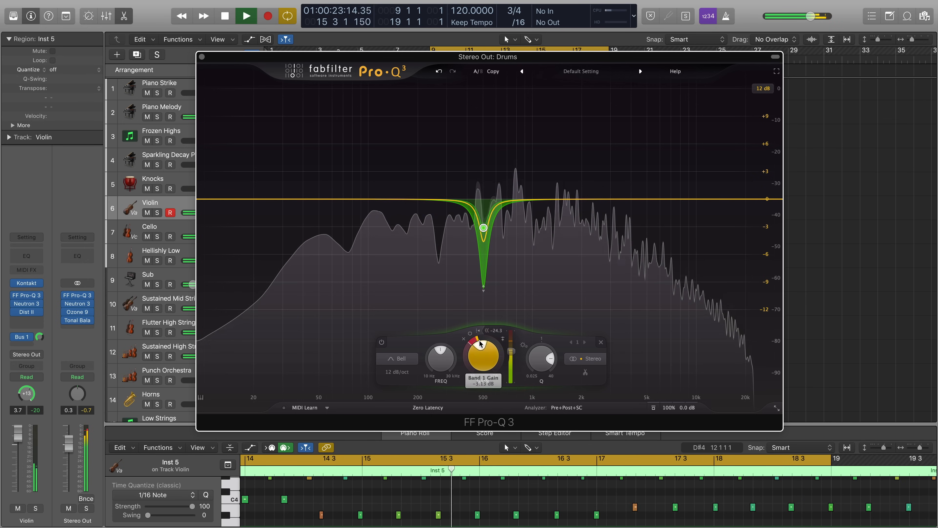
Stop playback, delete the bell cut near 500 Hz, and restart playback.
key("space")
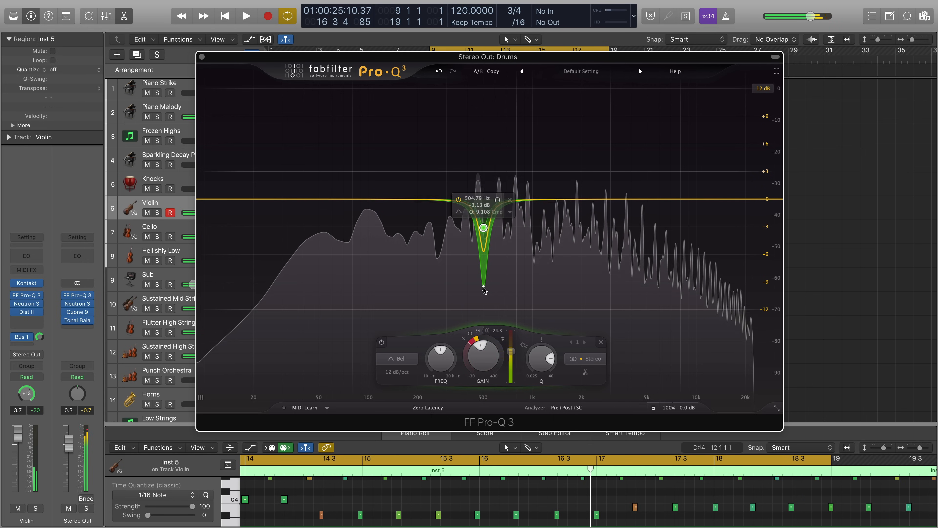
left_click(509, 293)
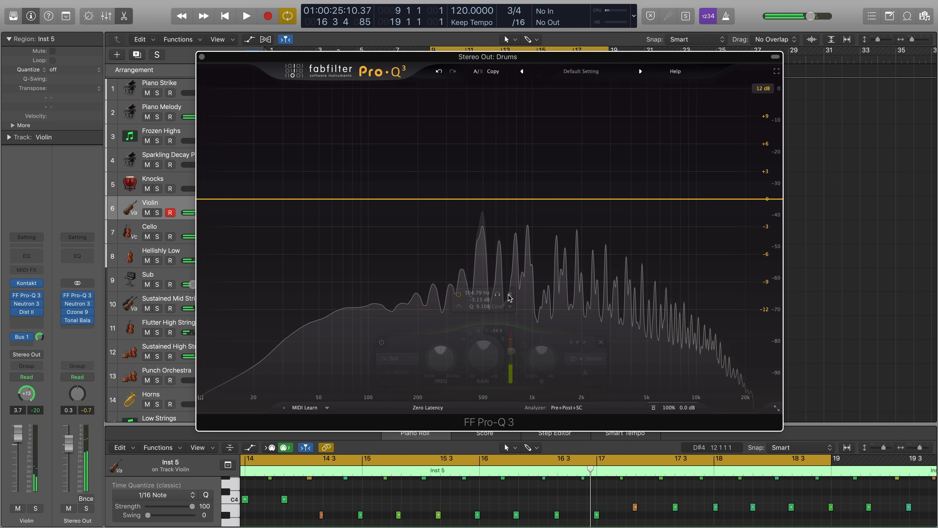
key("space")
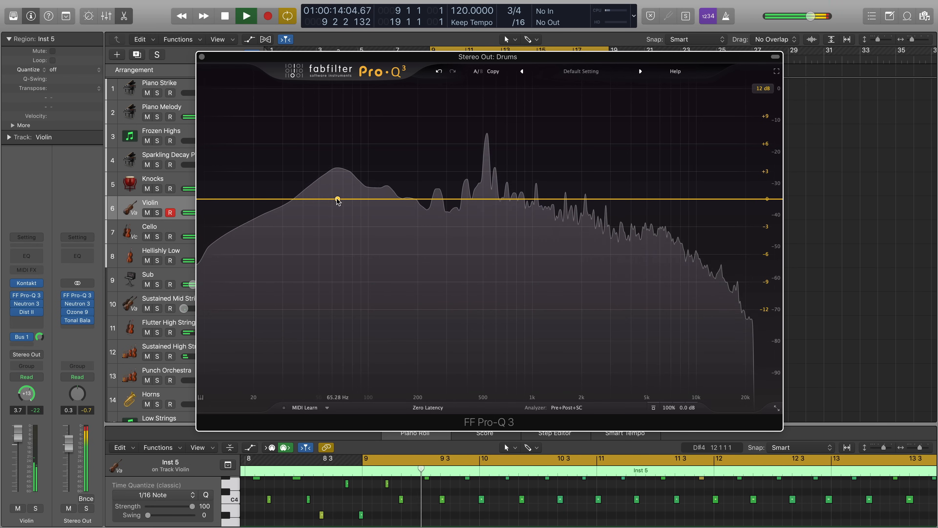
Create a low shelf band at about 98 Hz with a gain of about +2.79 dB during playback.
left_click_drag(337, 200, 338, 187)
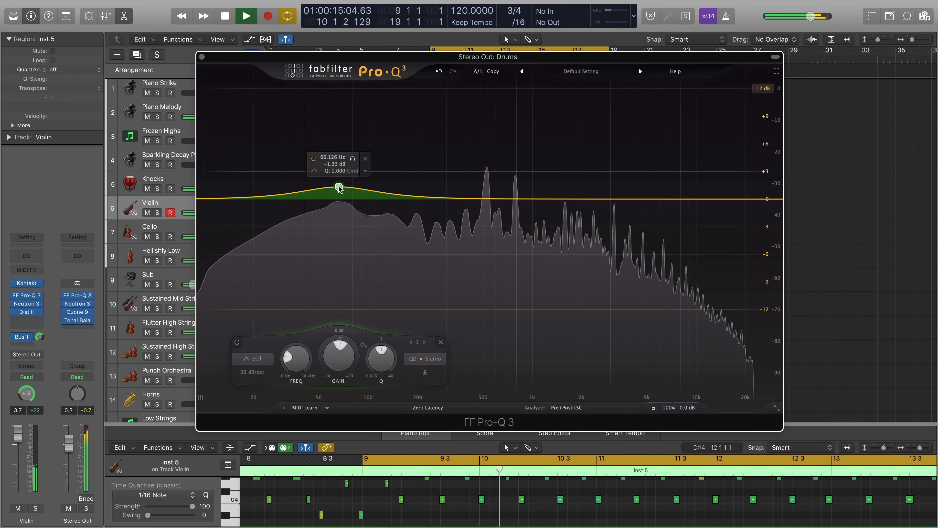
left_click(314, 171)
left_click(324, 181)
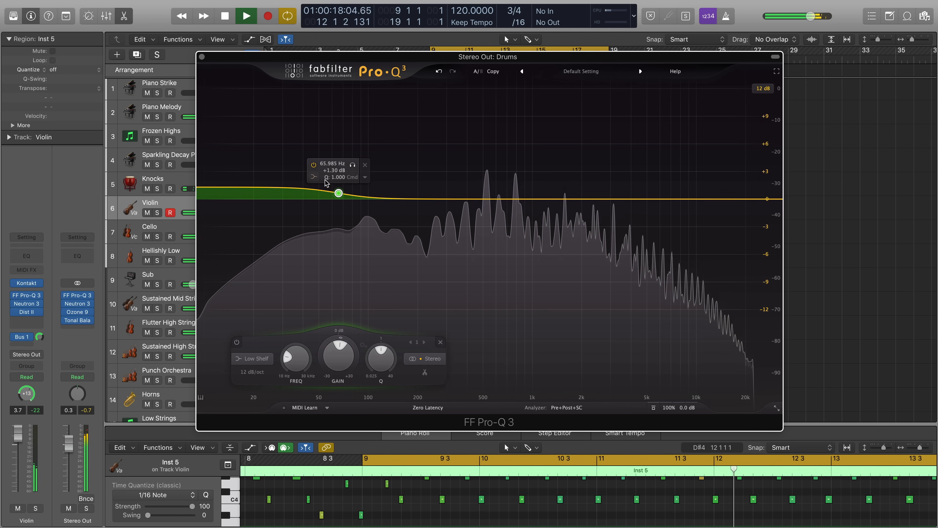
left_click_drag(340, 194, 368, 180)
Set the low shelf's dynamic range to about +6.57 dB and its manual threshold to about -22.8 dB.
left_click_drag(371, 340, 341, 312)
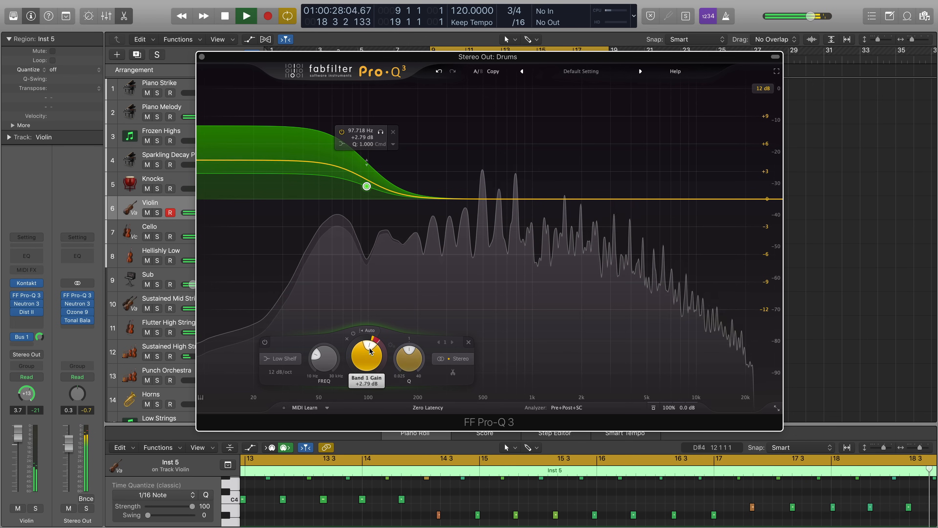
mouse_move(375, 340)
left_mouse_down()
mouse_move(376, 328)
mouse_move(377, 339)
left_mouse_up()
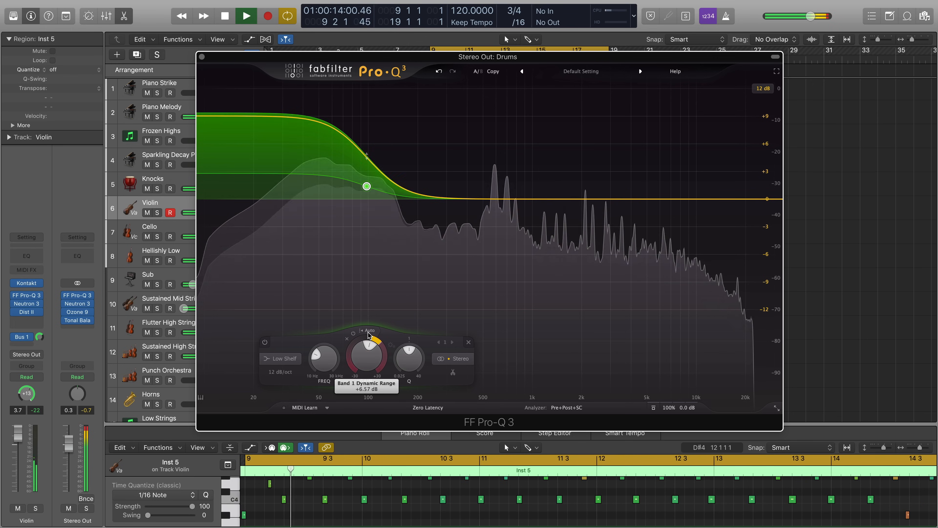
left_click_drag(394, 350, 395, 349)
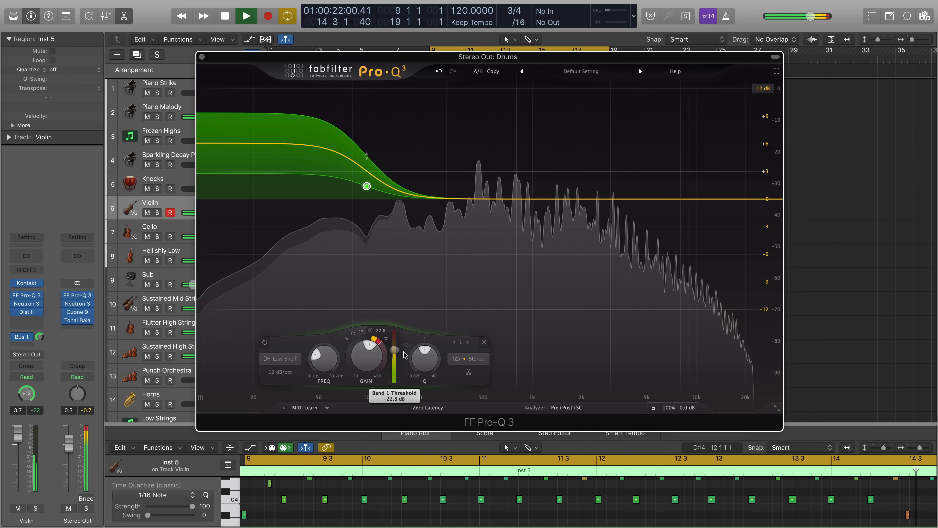
Delete the low shelf band and load the Mix General Purpose Balancing 1 preset from the Dynamic Mix presets.
left_click(572, 408)
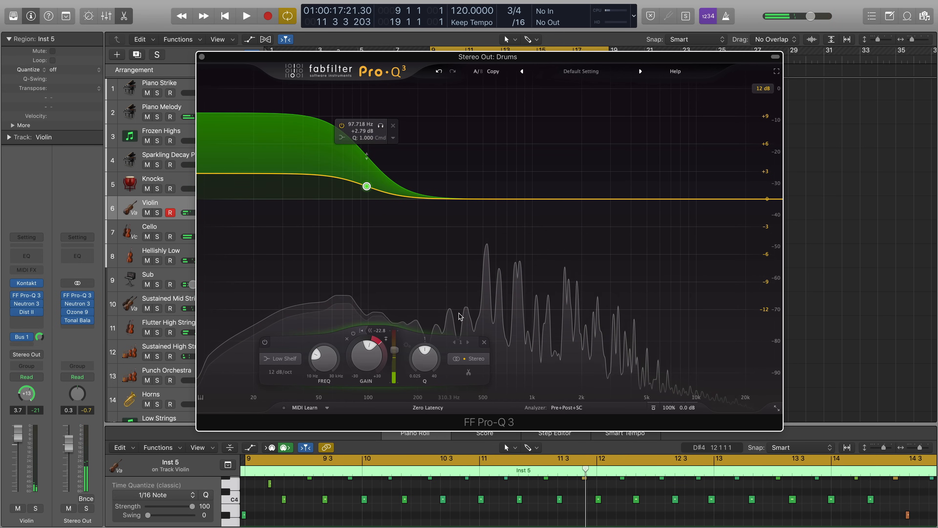
left_click(484, 342)
left_click(597, 71)
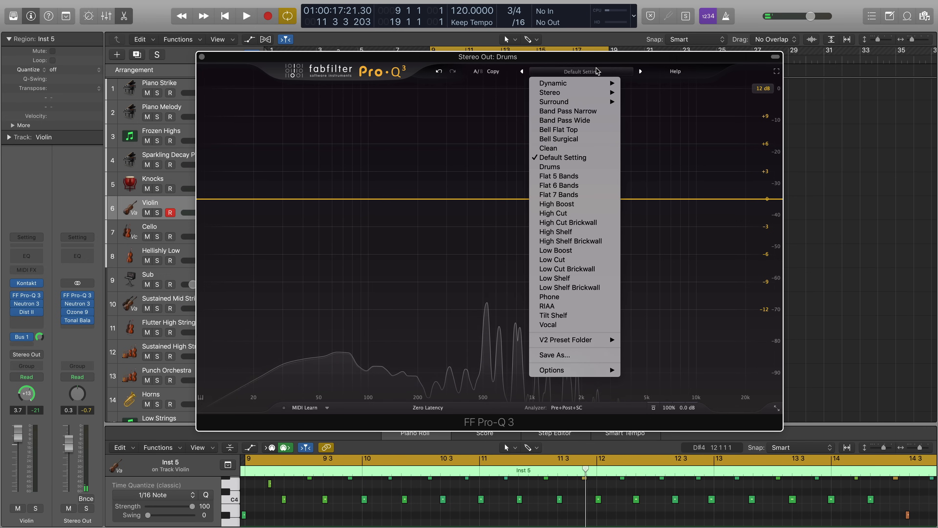
mouse_move(599, 83)
mouse_move(672, 86)
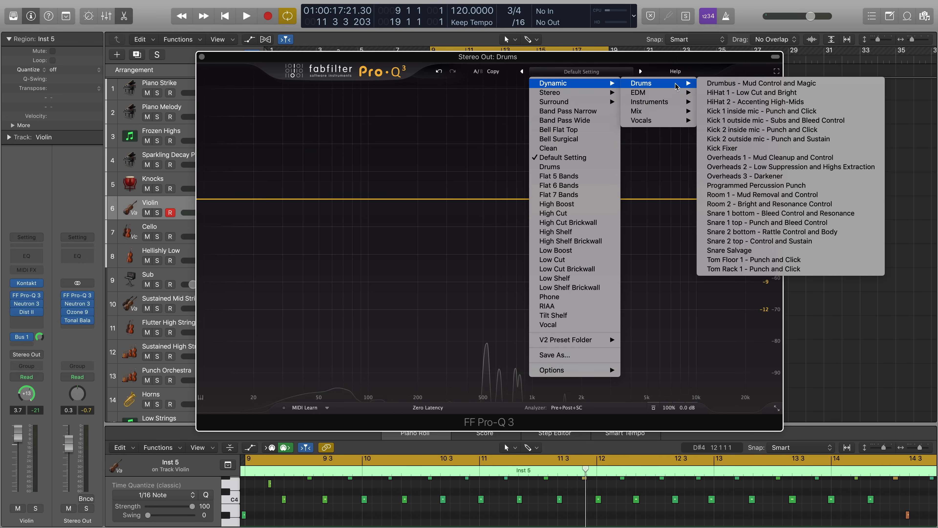
mouse_move(679, 104)
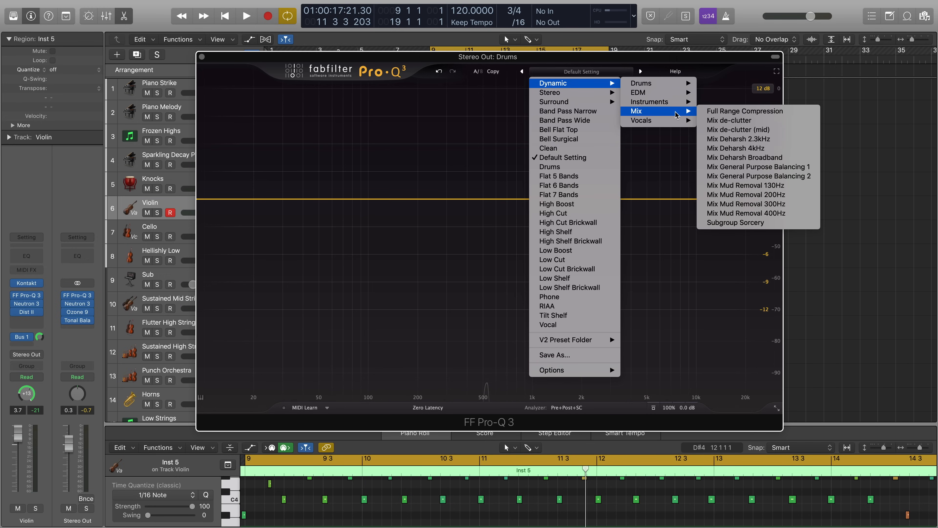
mouse_move(671, 125)
mouse_move(668, 115)
left_click(758, 168)
Start playback, select all bands and exaggerate their gains together, bringing the bell near 2.9 kHz to about -5.94 dB.
key("space")
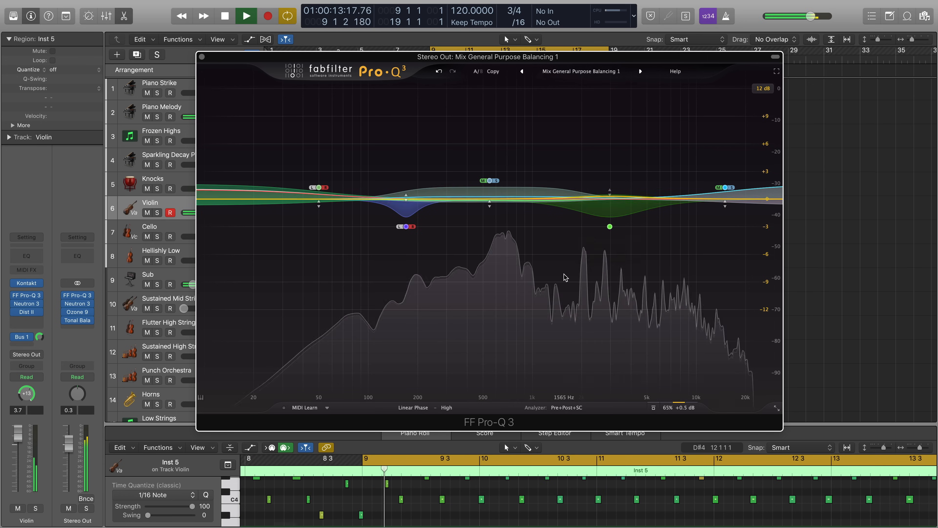
left_click_drag(739, 318, 279, 110)
left_click_drag(485, 186, 488, 153)
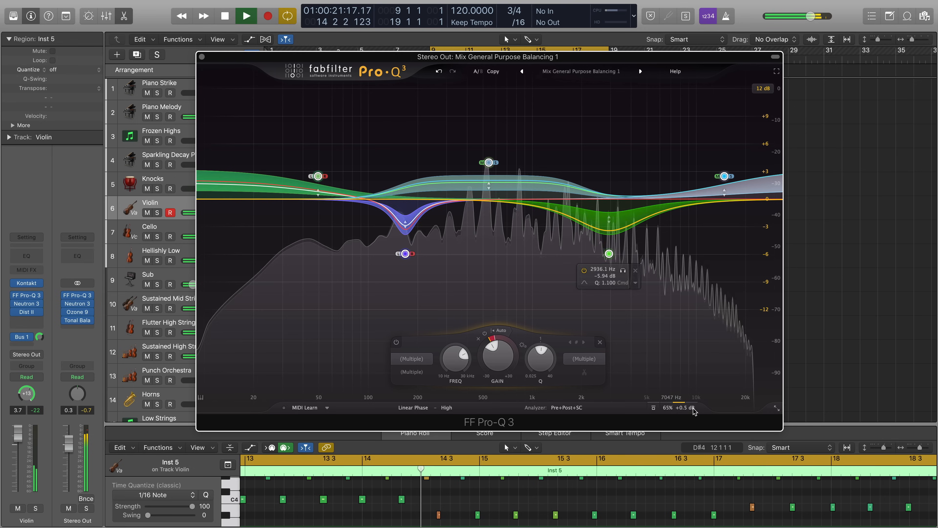
Globally bypass and re-enable the EQ to compare the mix with and without the exaggerated Mix General Purpose Balancing 1 settings.
left_click(654, 408)
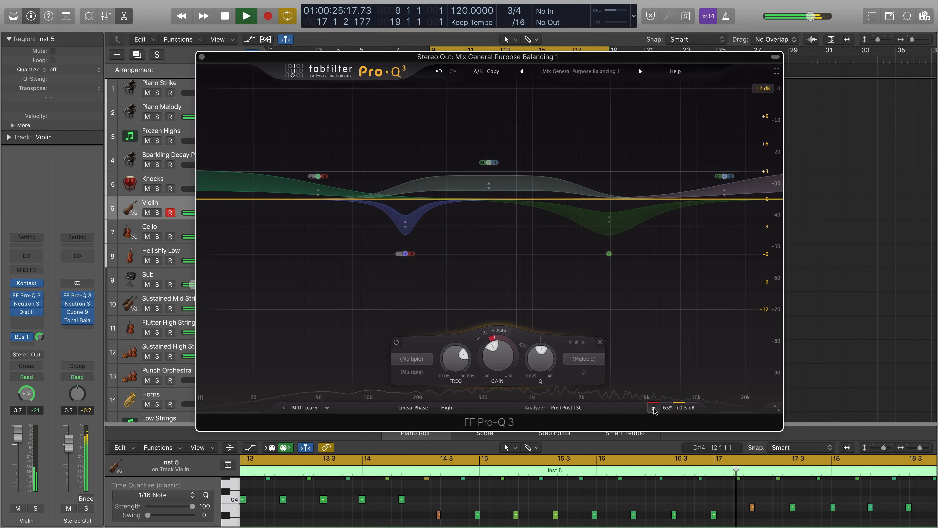
left_click(653, 408)
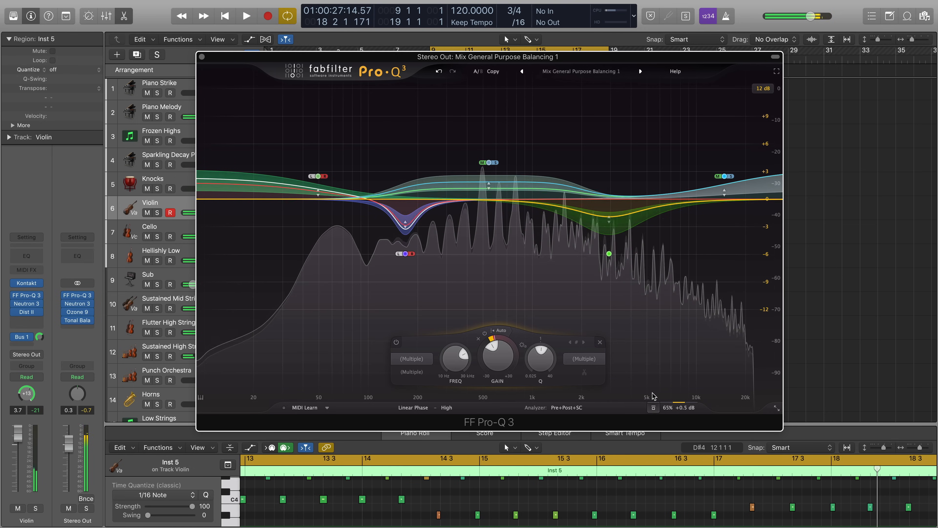
mouse_move(580, 255)
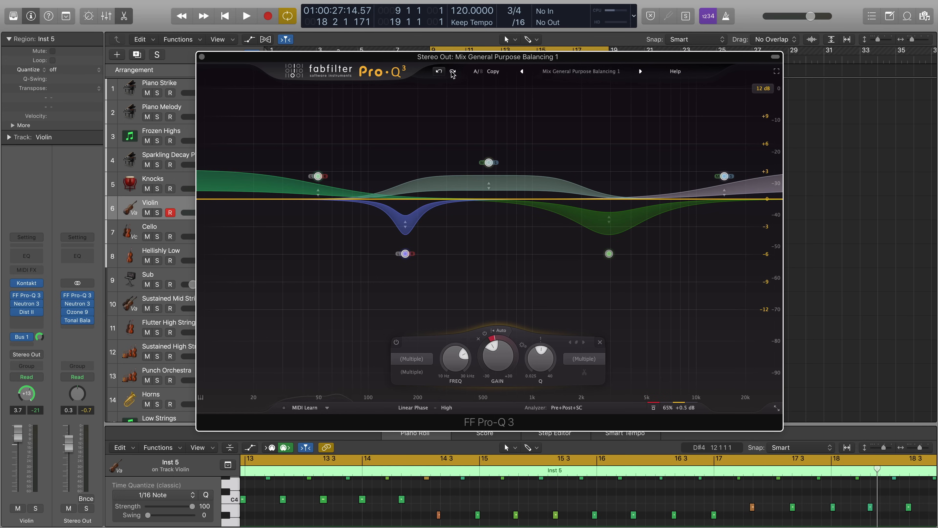
Alternate several times between the A/B states holding Mix General Purpose Balancing 1 and Default Setting, finishing on Default Setting.
left_click(438, 71)
left_click(479, 72)
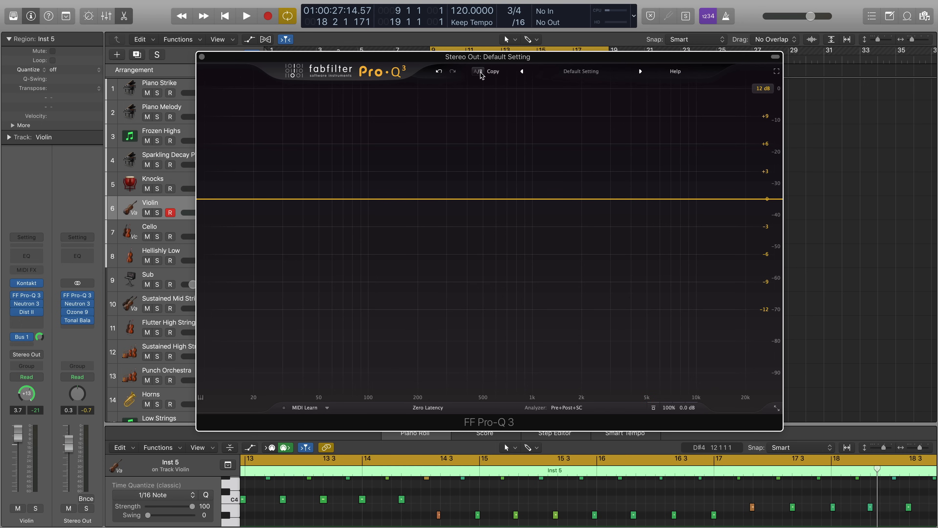
left_click(479, 72)
left_click(478, 71)
left_click(478, 72)
left_click(479, 71)
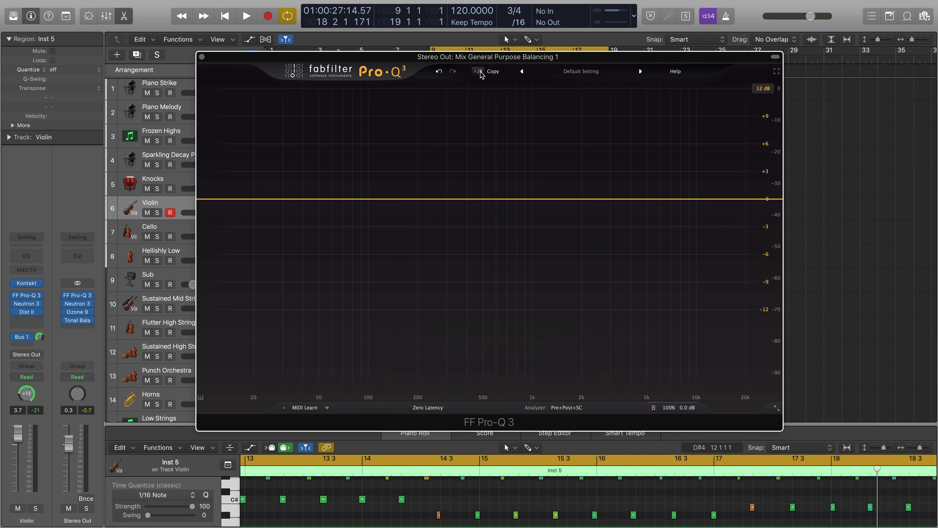
Step to the preceding Clean preset and back to Default Setting, and switch the A/B state to the balancing preset and back.
left_click(522, 72)
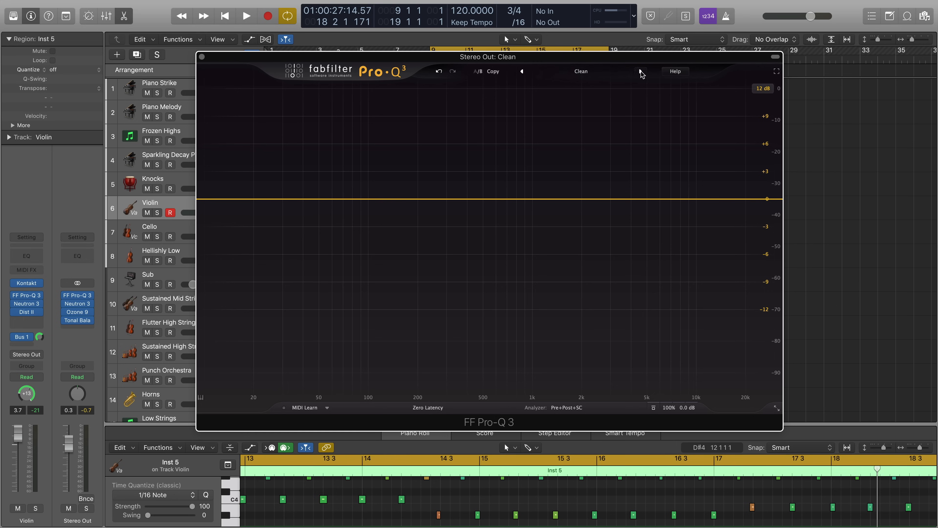
left_click(478, 72)
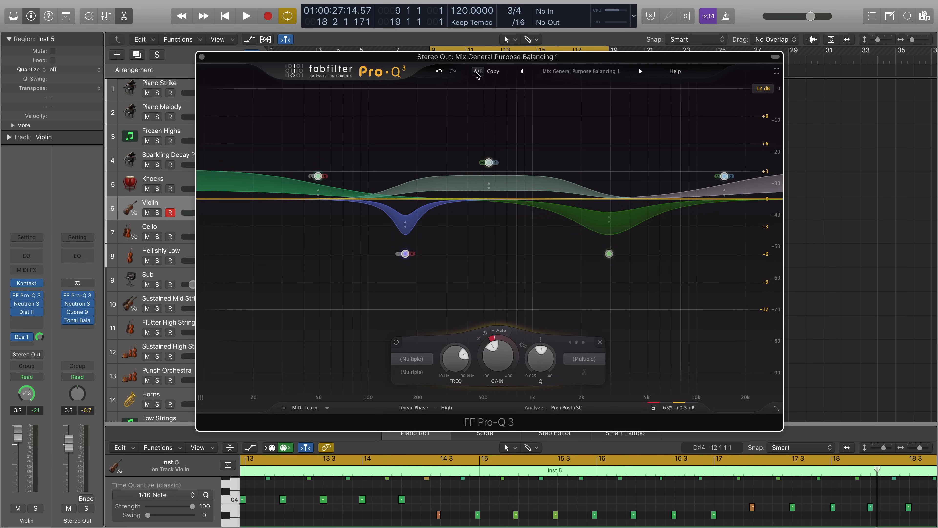
left_click(478, 73)
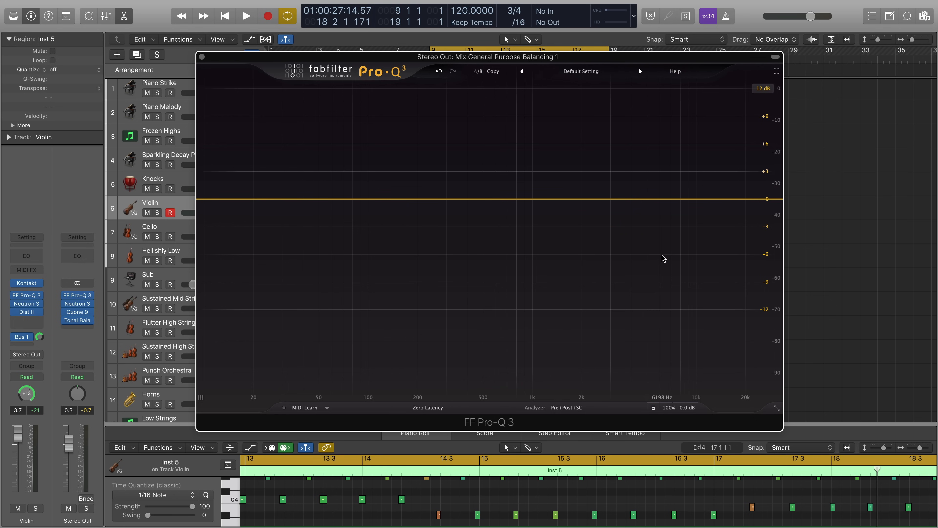